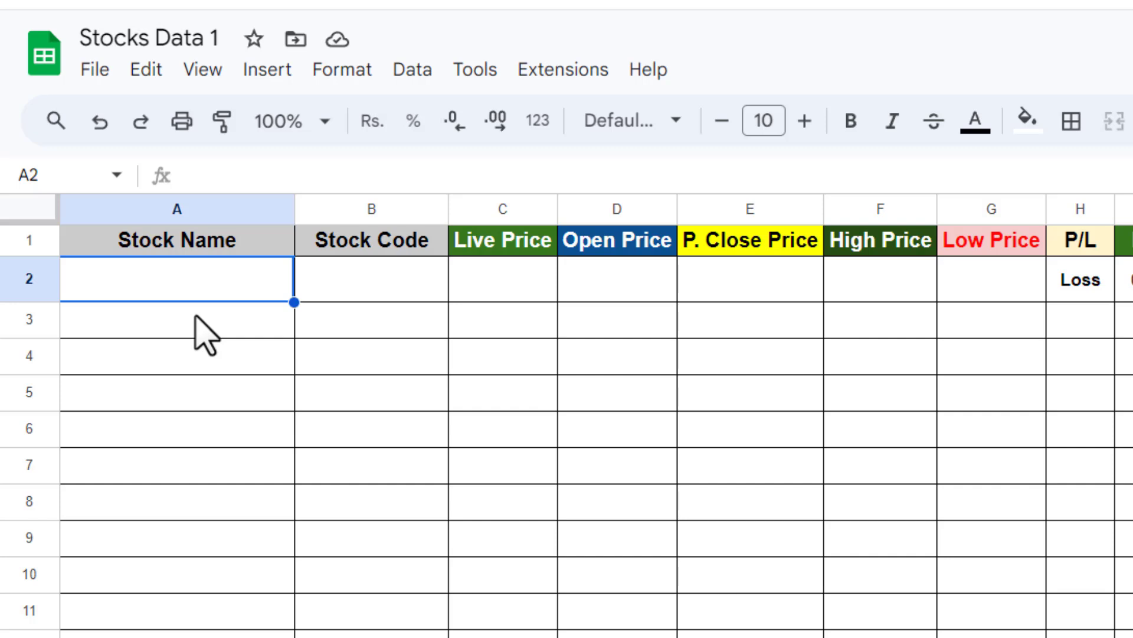
After clearing a first try, enter 'Rail Vikas Nigam Limited' in A2 from the autocomplete suggestion.
type("rail")
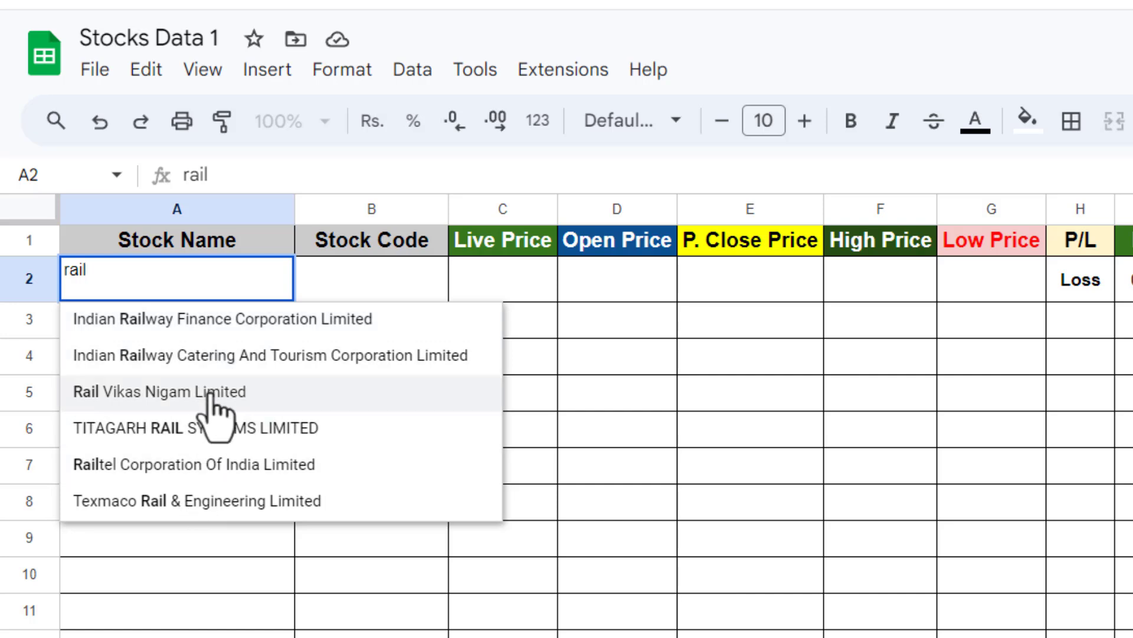
left_click(137, 402)
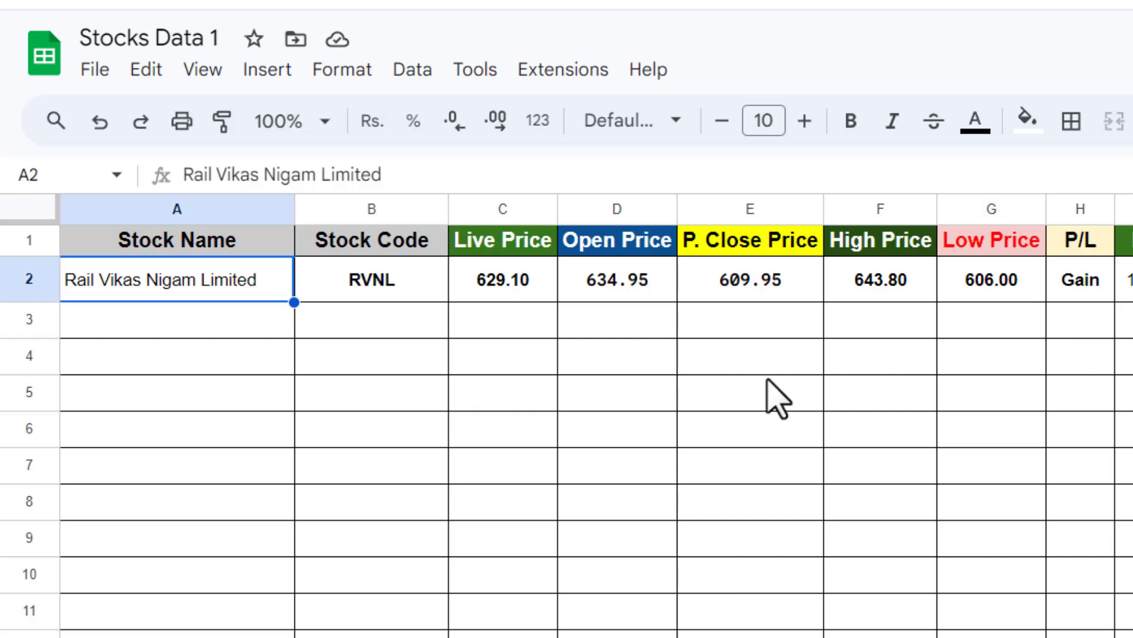
key("Delete")
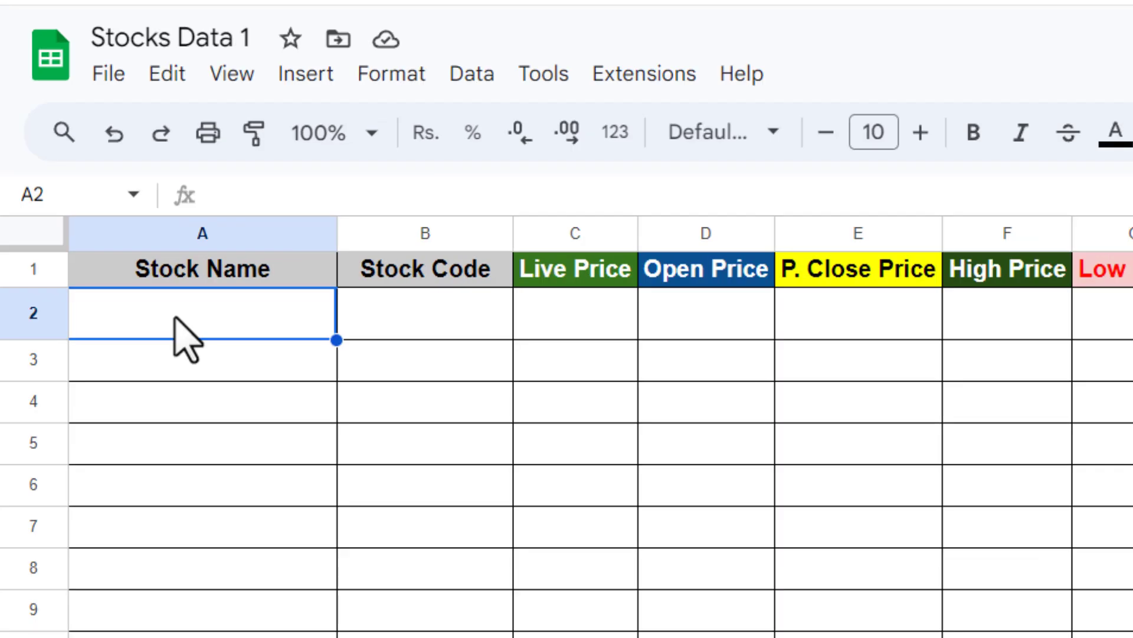
type("ra")
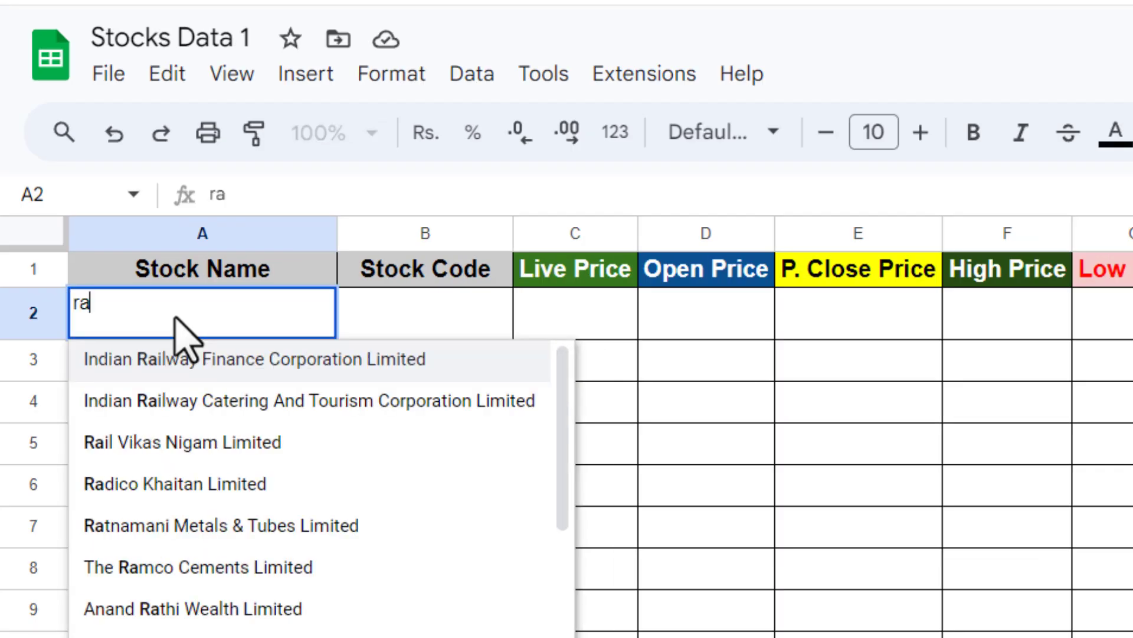
type("il vik")
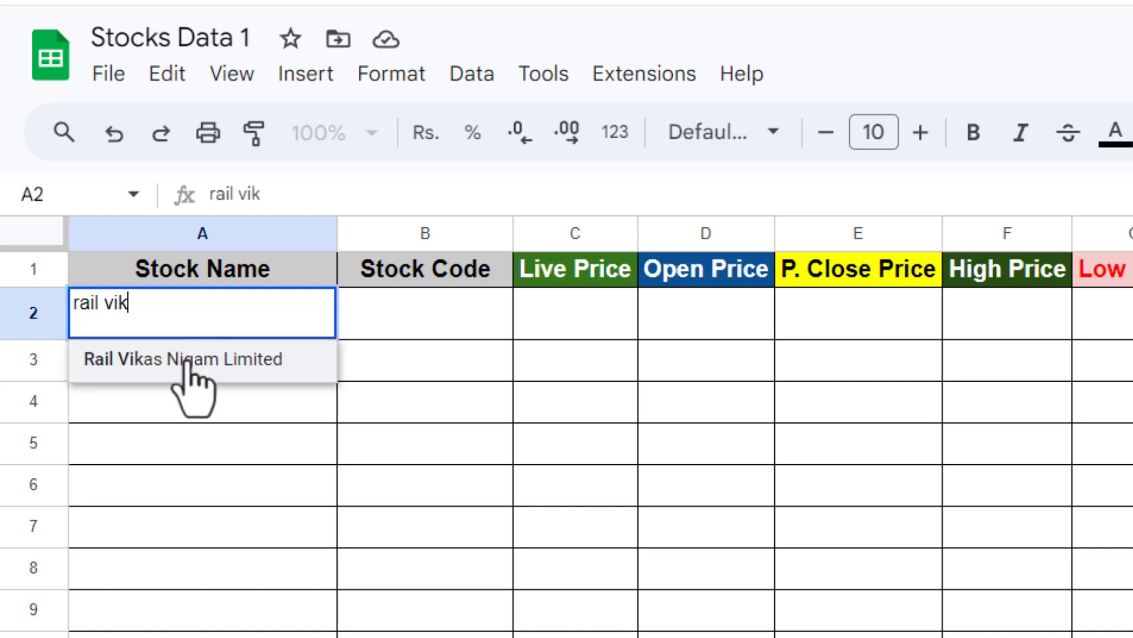
left_click(188, 360)
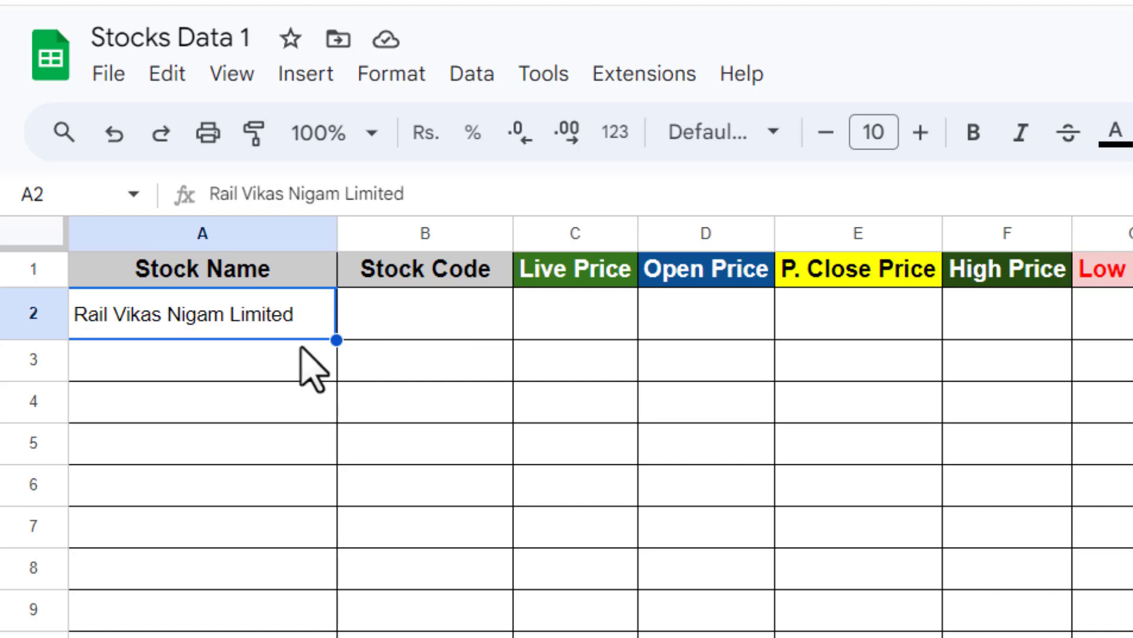
left_click(397, 310)
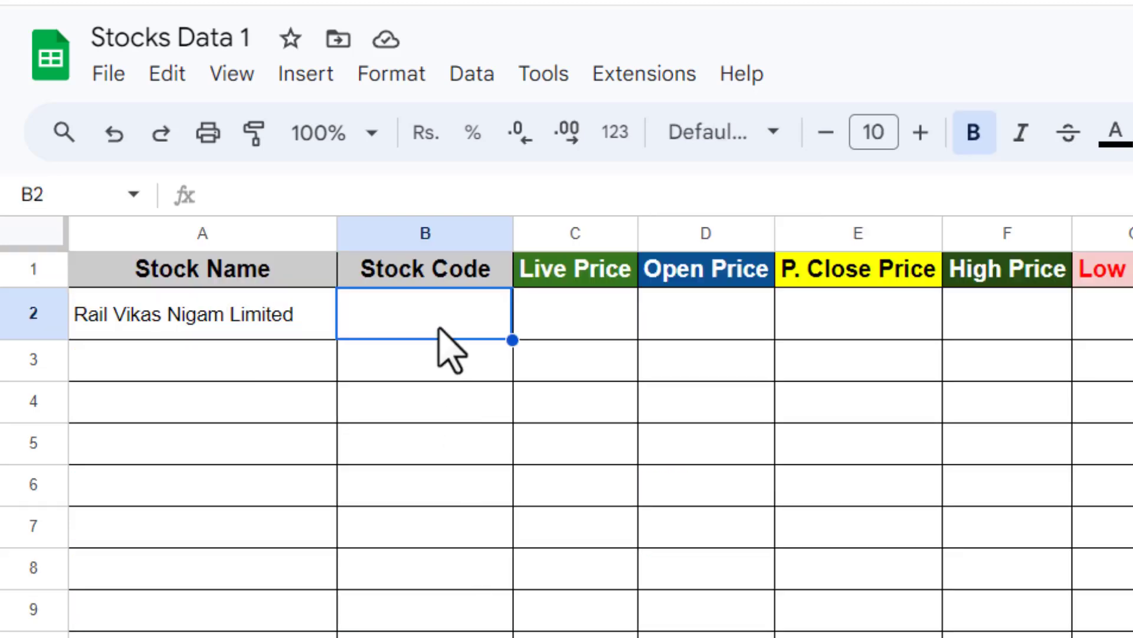
left_click(439, 323)
Enter =iferror(vlookup(A2,data,2,0),"") in B2 so it returns the stock code RVNL.
type("=")
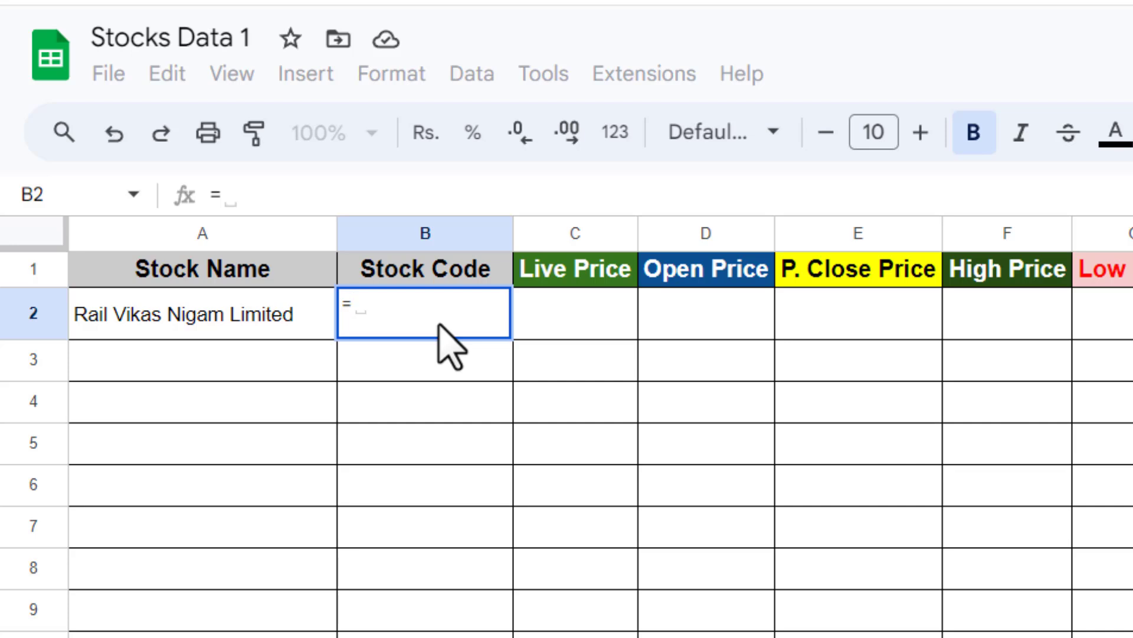
type("if")
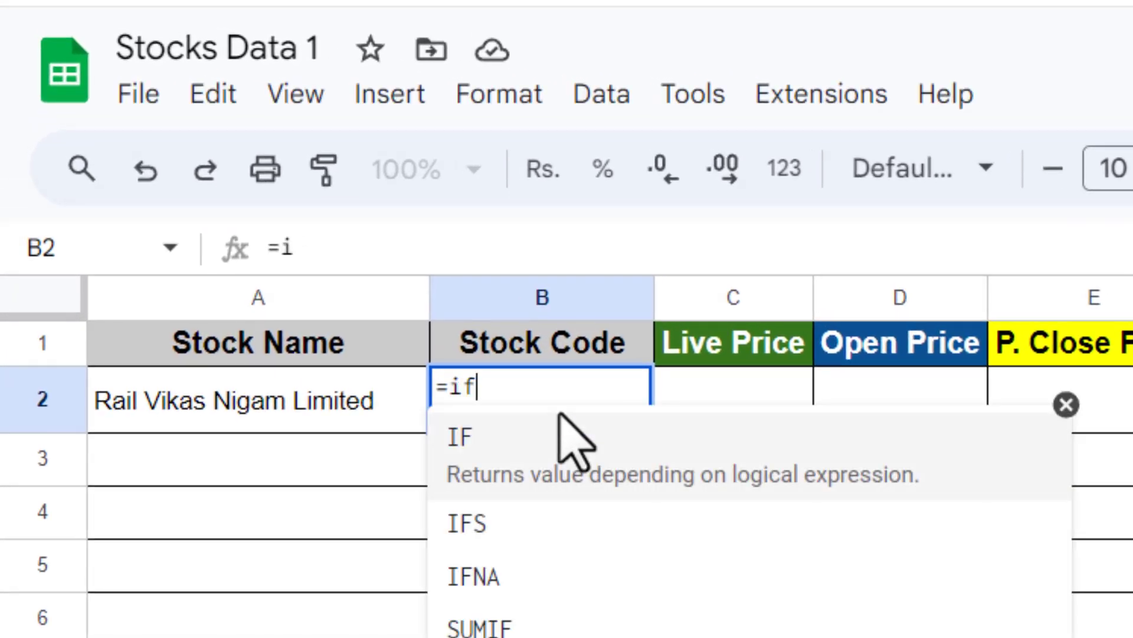
type("error")
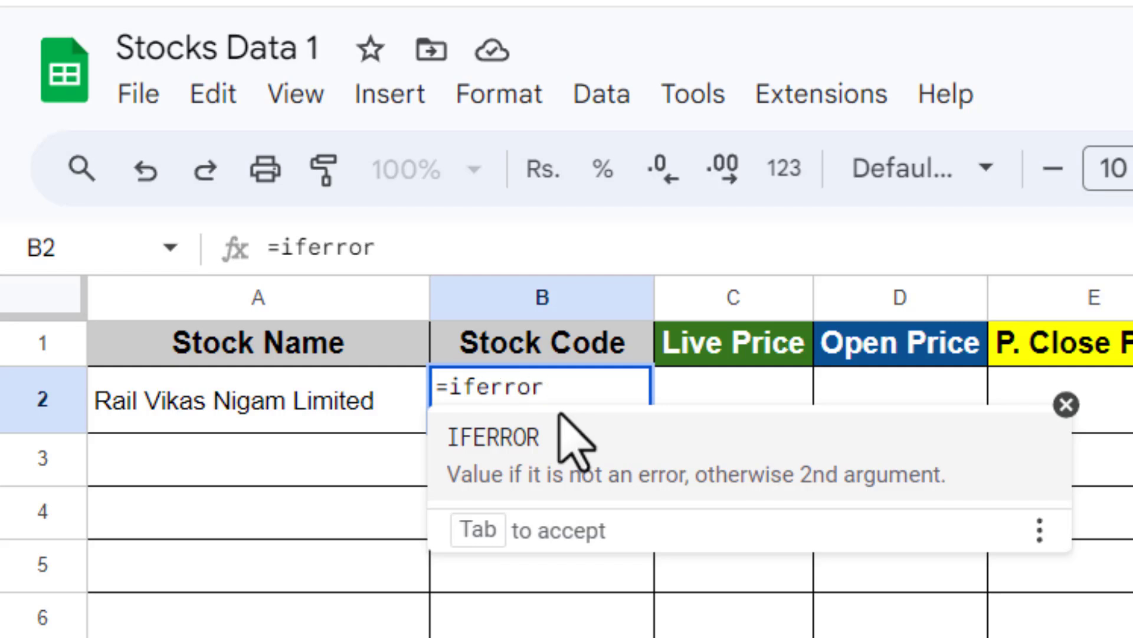
type("(")
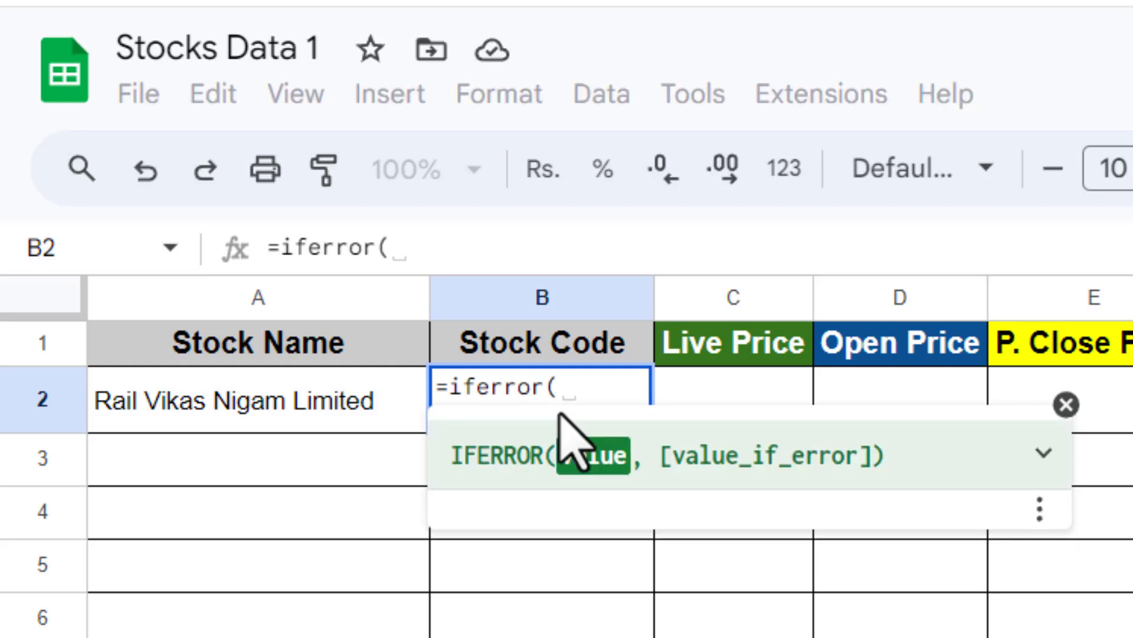
type("vlo")
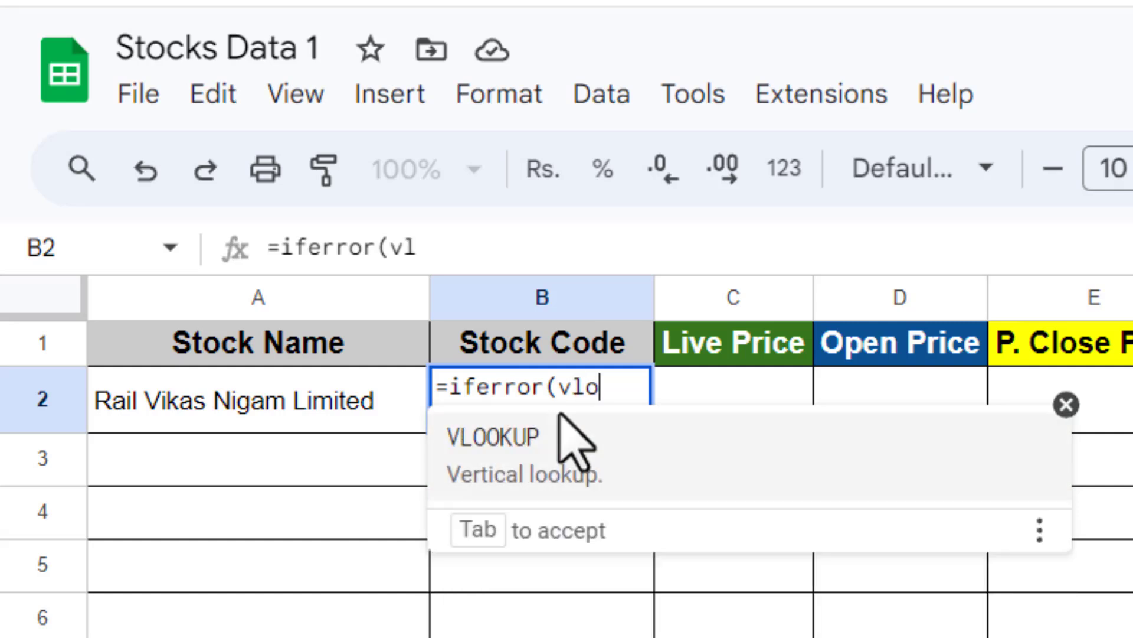
type("oku")
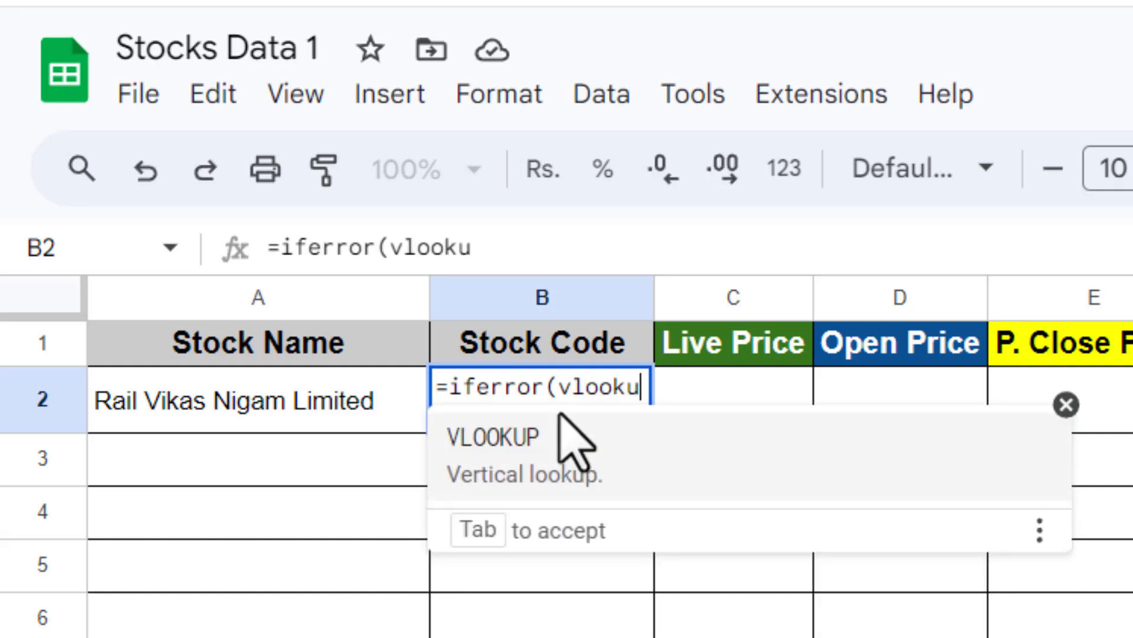
type("p")
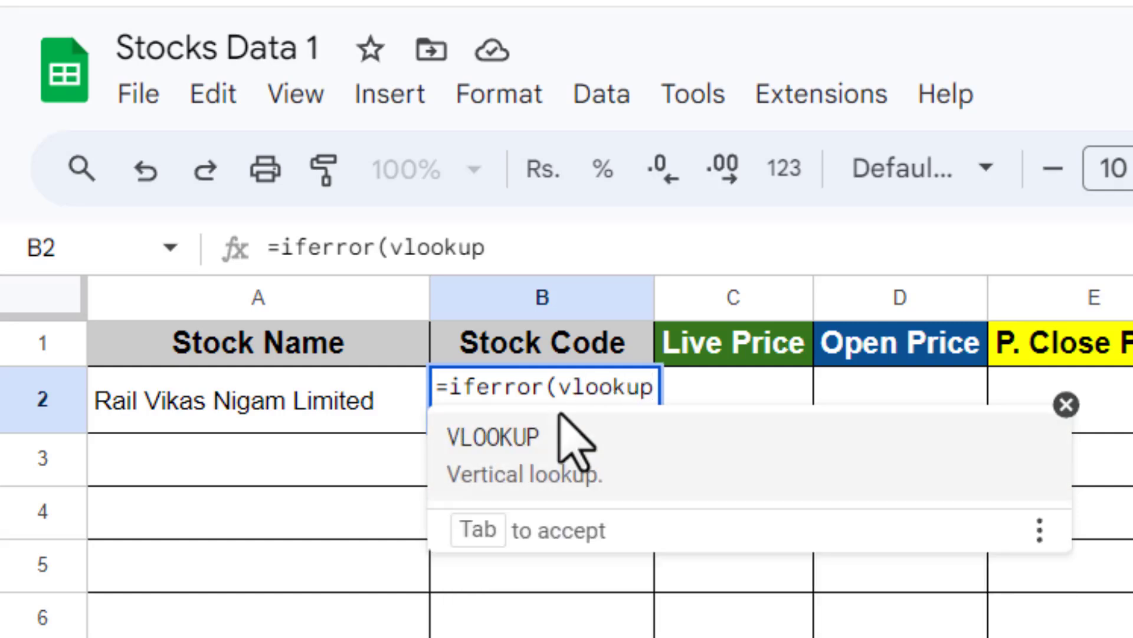
type("(")
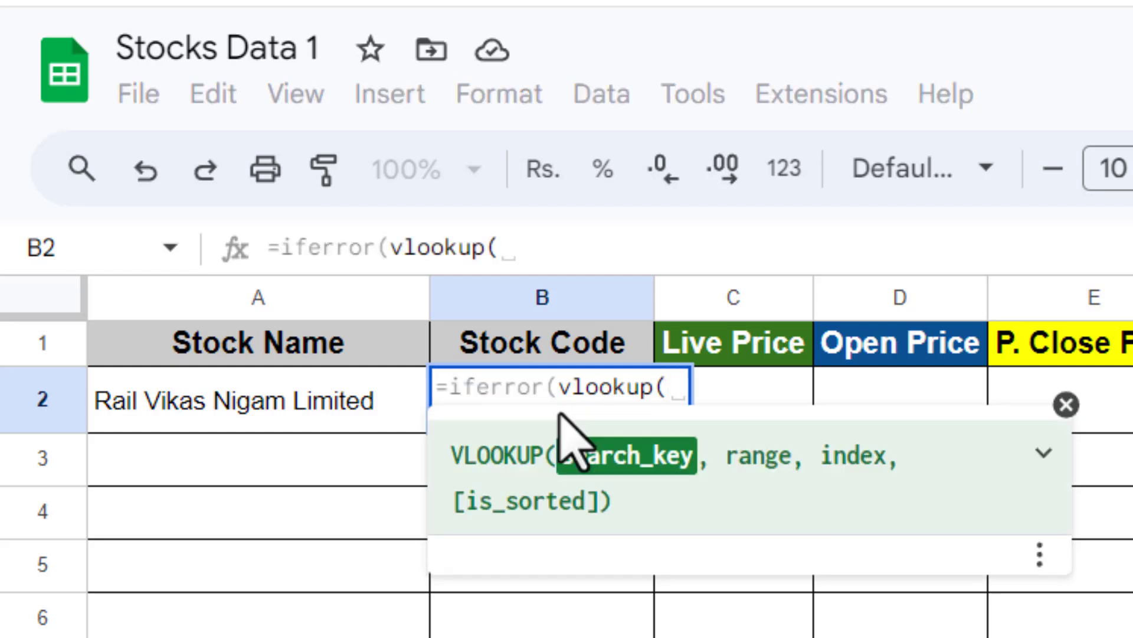
left_click(229, 405)
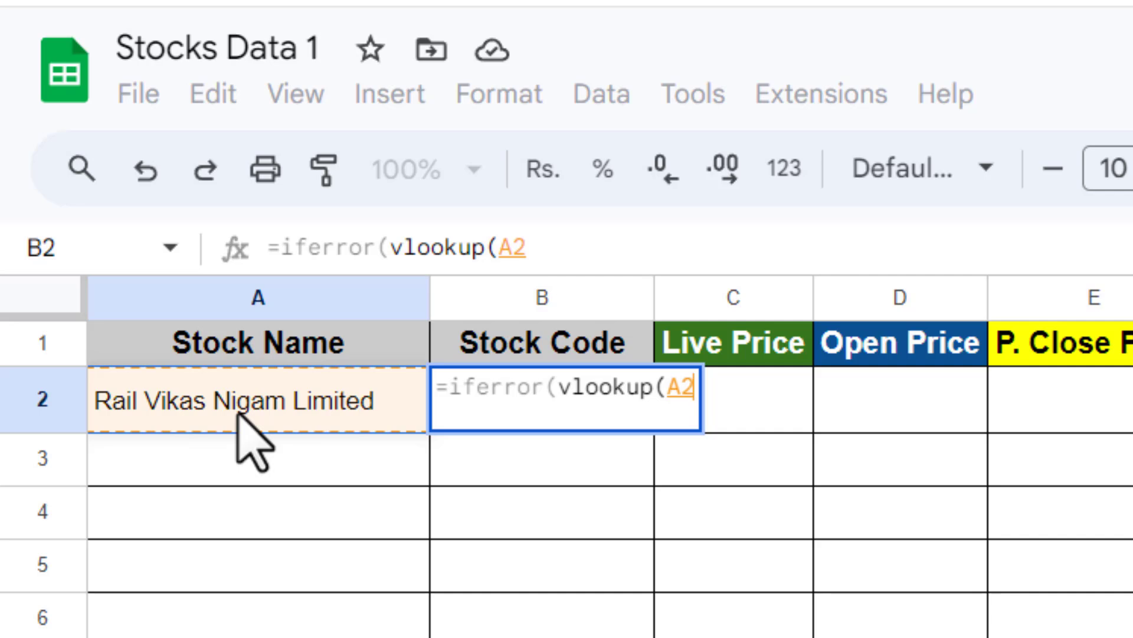
type(", ")
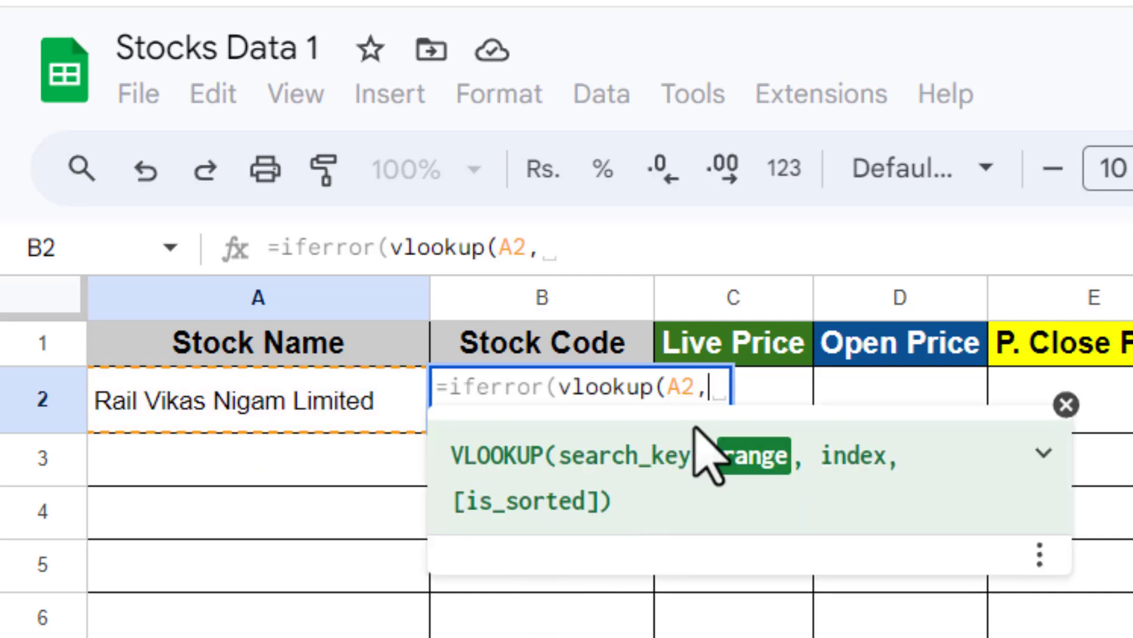
type("d")
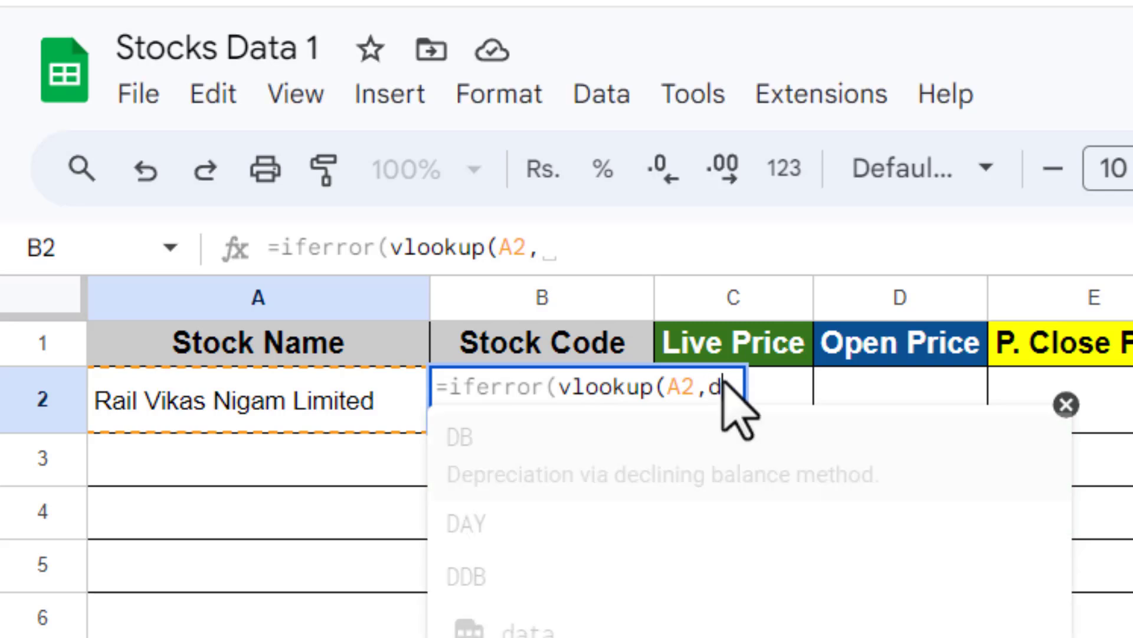
type("ata")
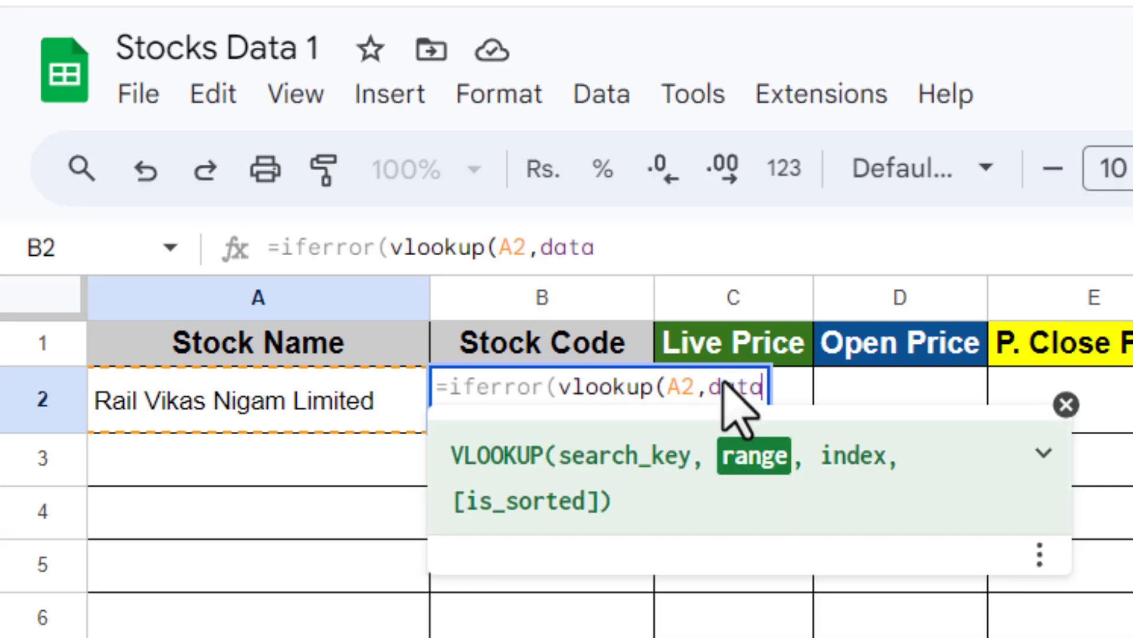
type(",")
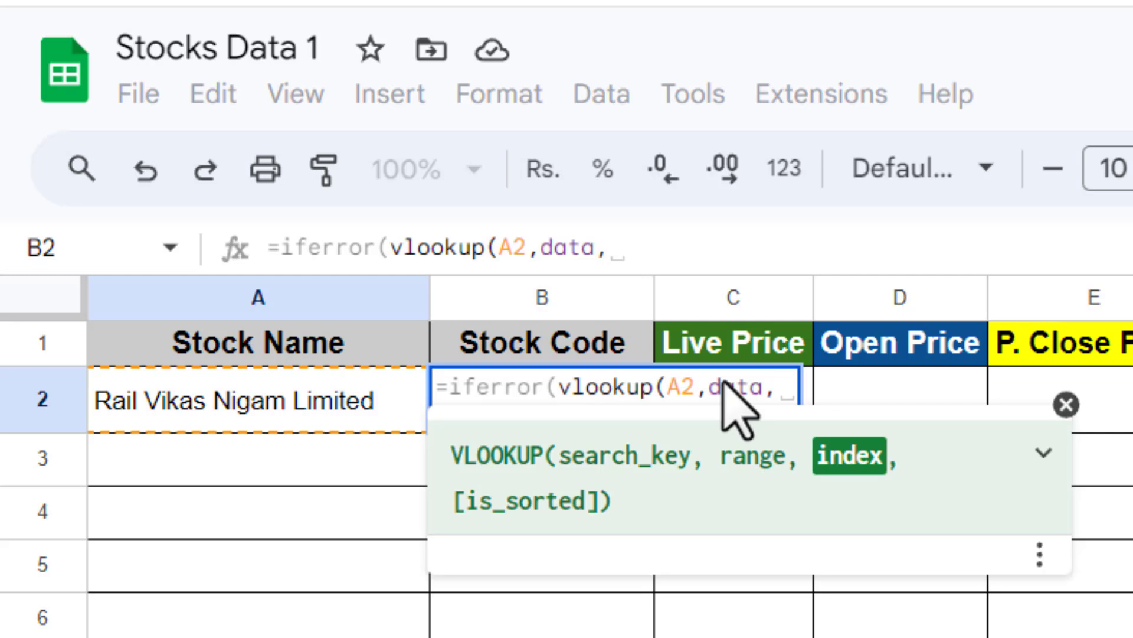
type("2,0")
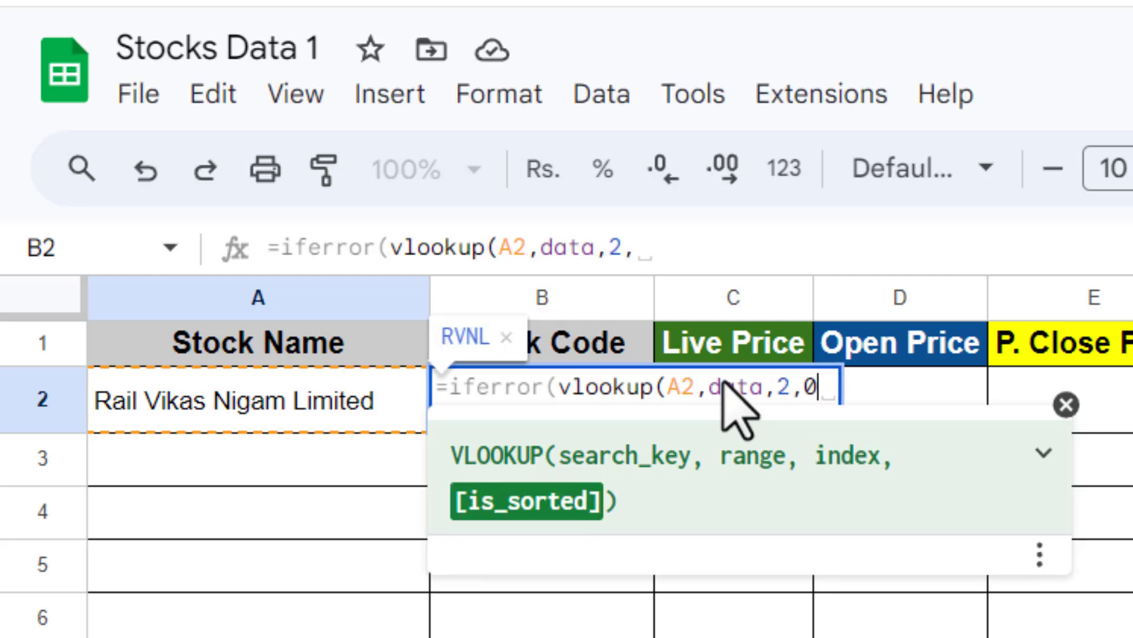
type(")")
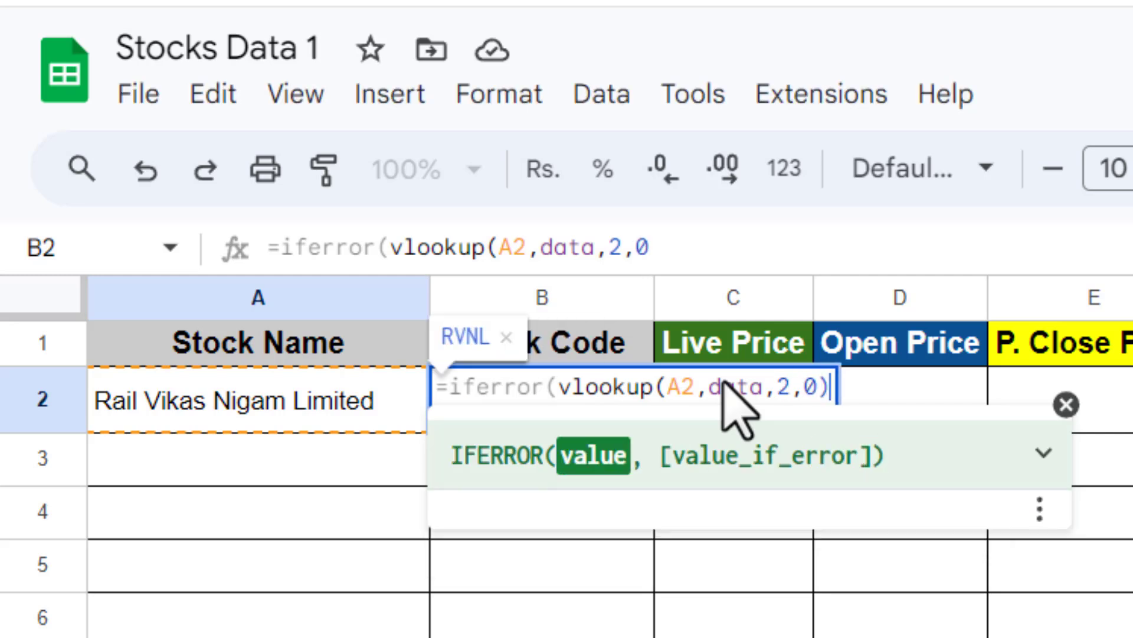
type(",\"")
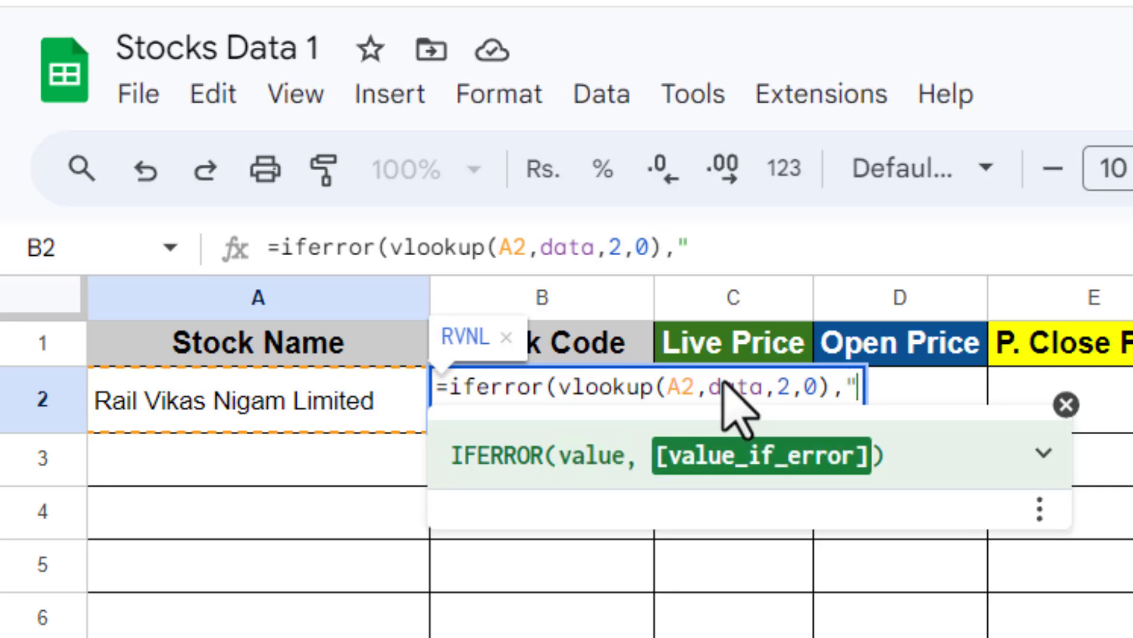
type("\")")
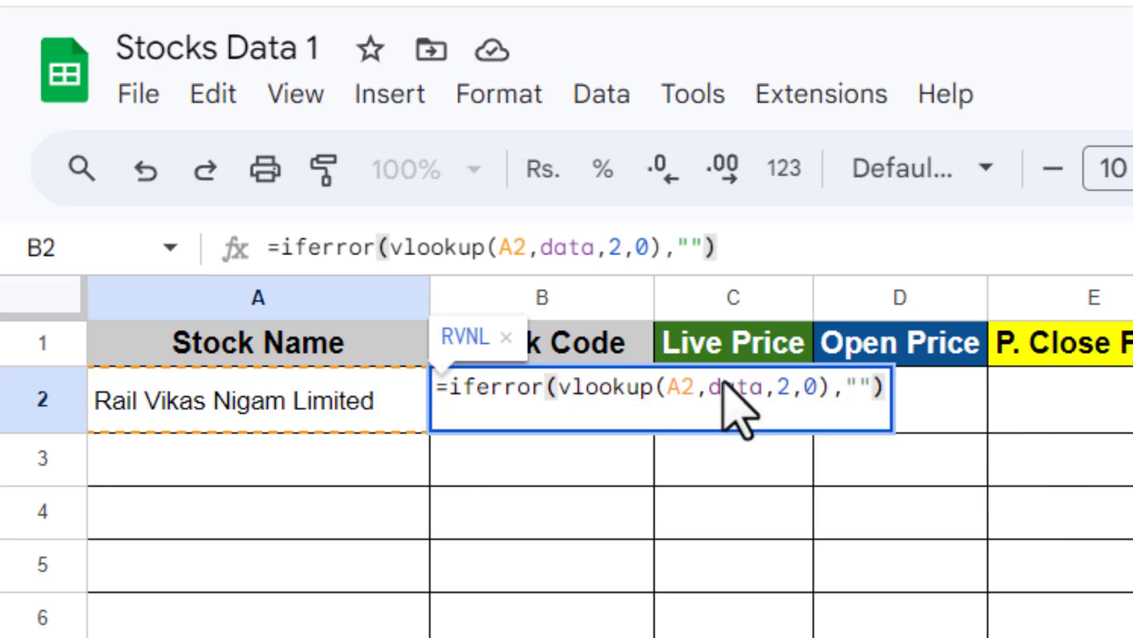
key("Return")
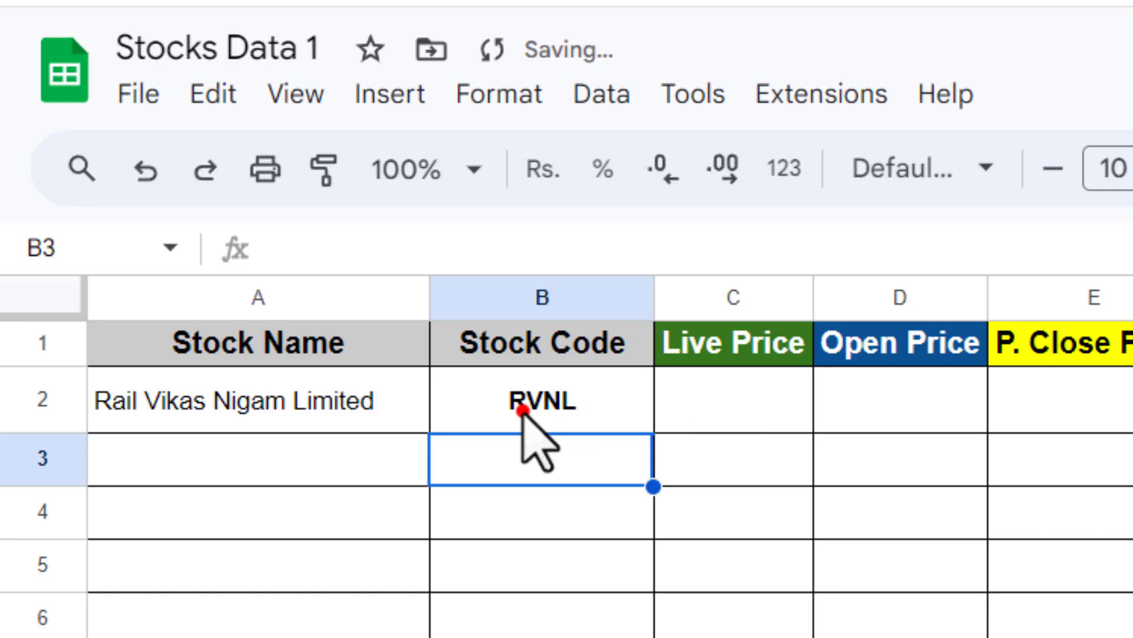
left_click(273, 416)
Try State Bank of India in A2, then switch it back to Rail Vikas Nigam Limited.
type("state")
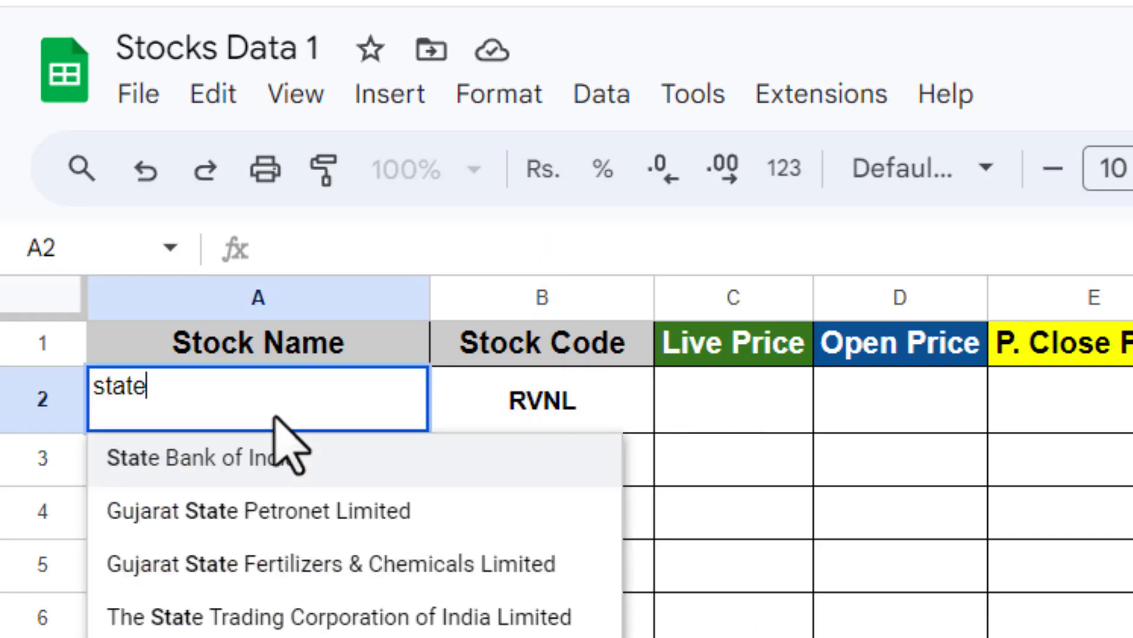
left_click(236, 462)
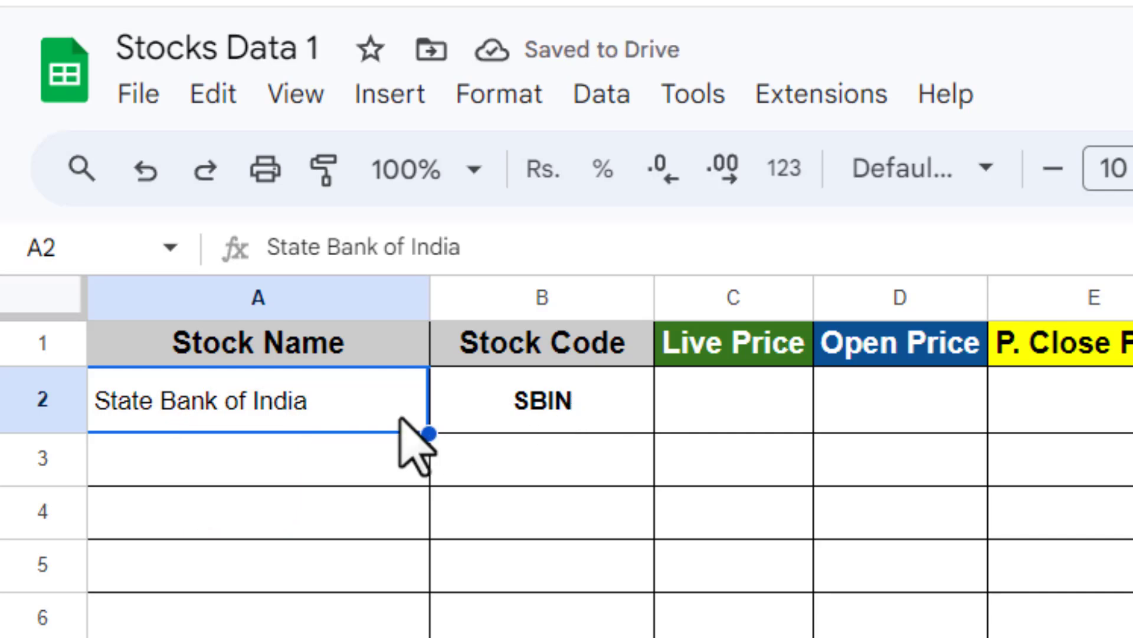
type("rail")
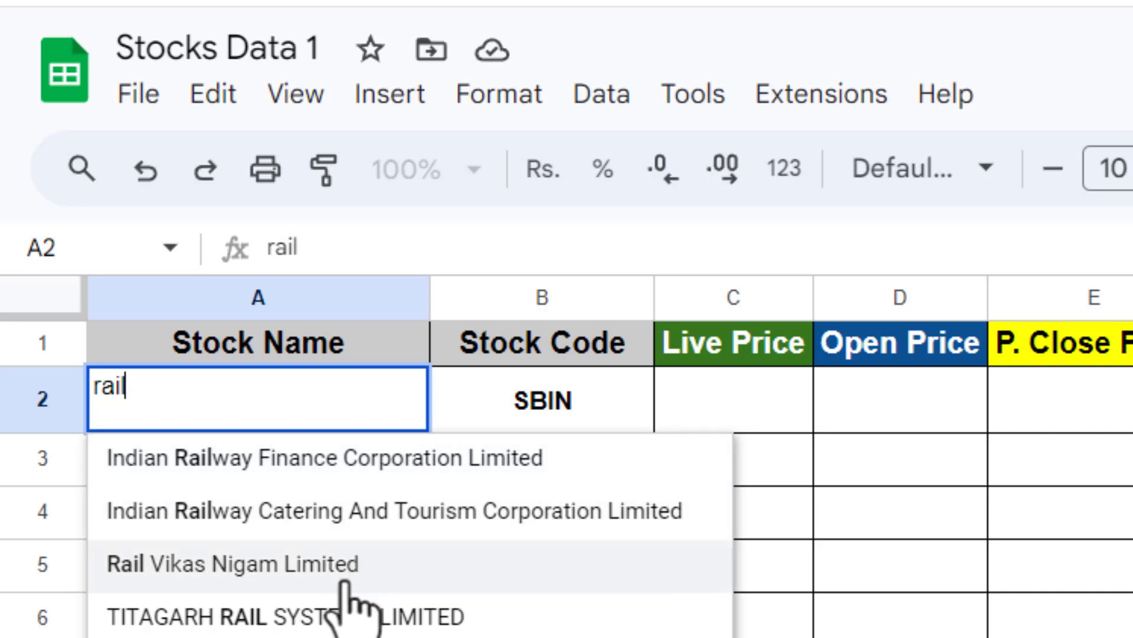
left_click(345, 575)
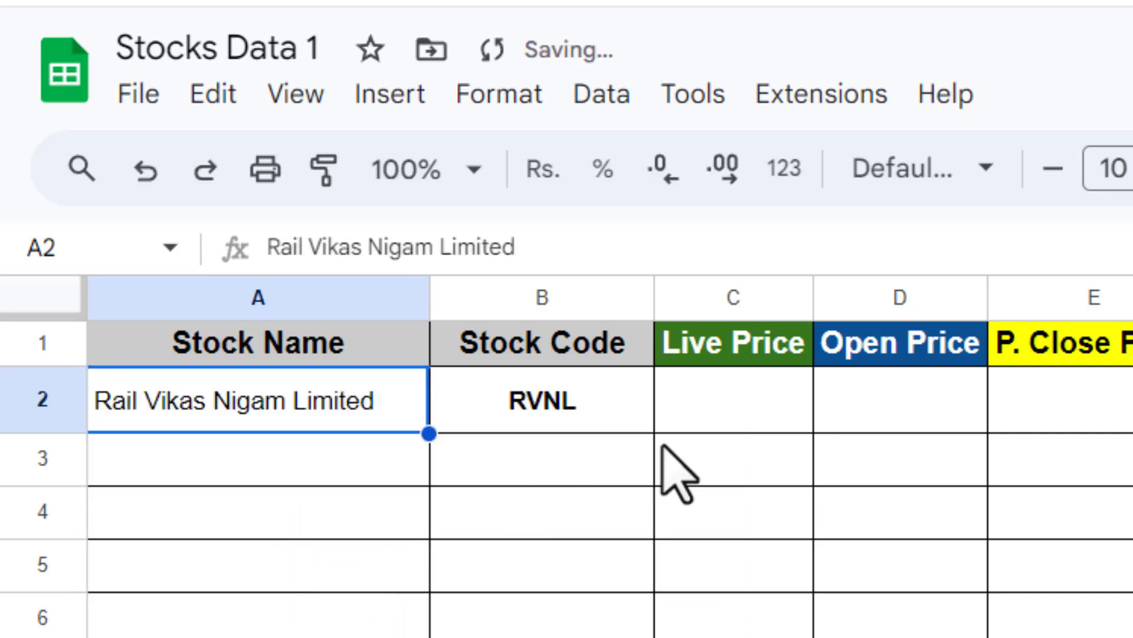
left_click(724, 398)
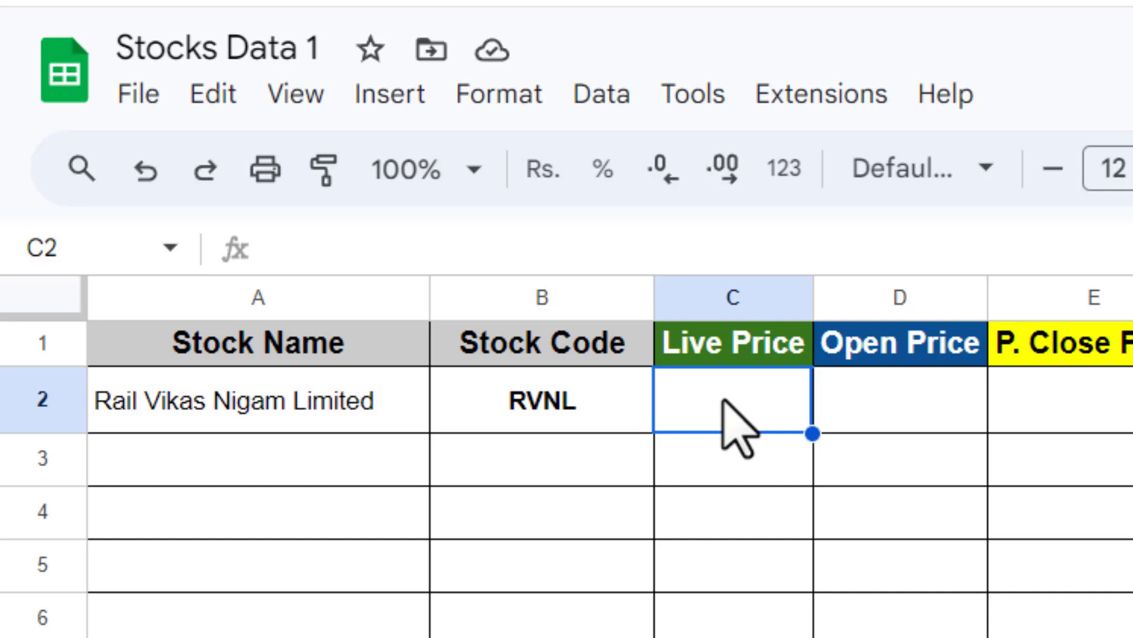
Enter =iferror(GOOGLEFINANCE("nse:"&B2,"price"),"") in C2, showing a live price of 629.75.
type("=")
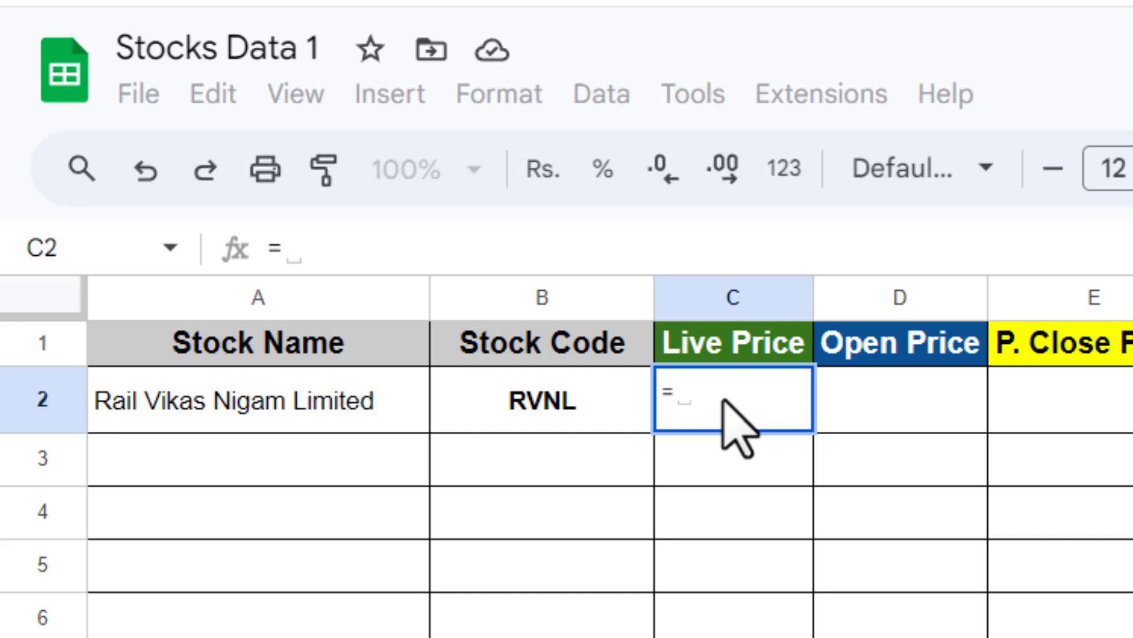
type("i")
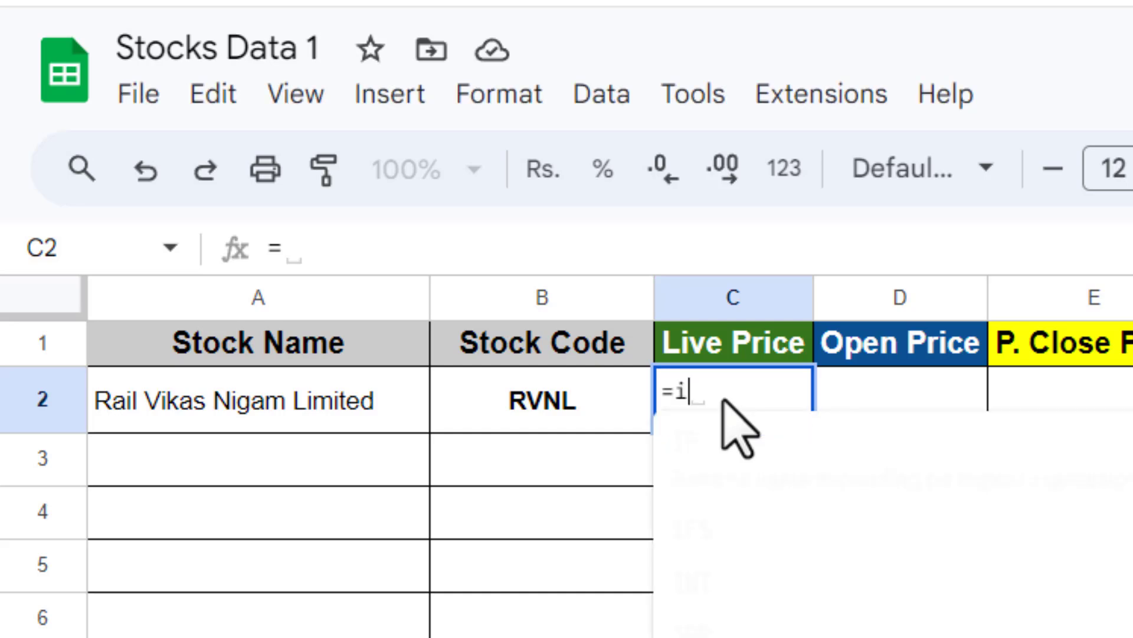
type("ferror")
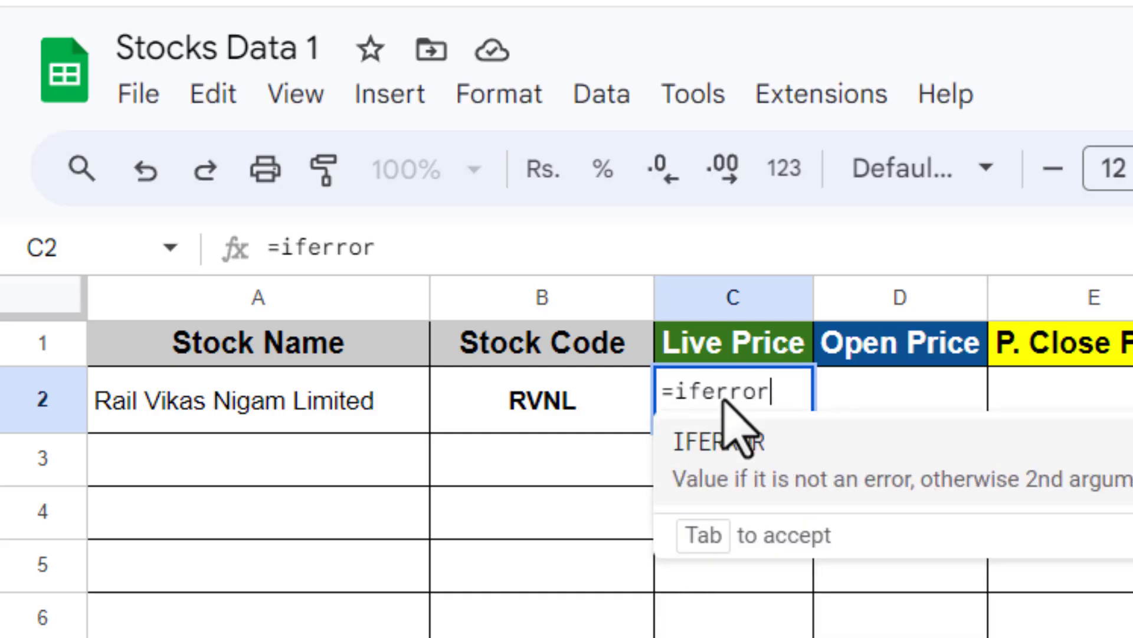
type("(")
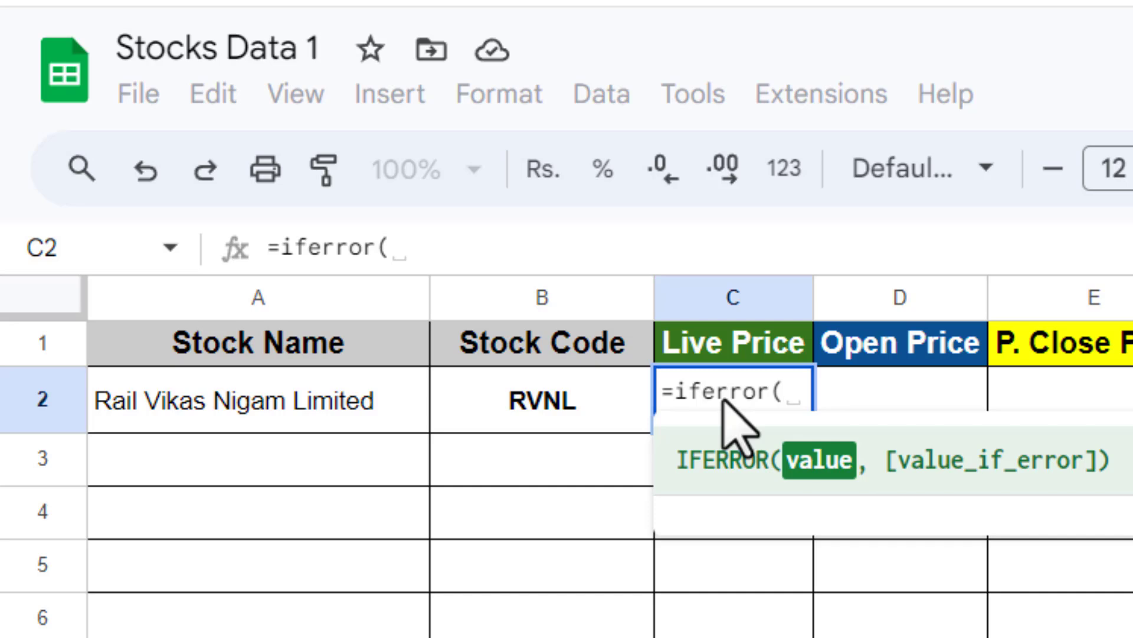
type("g")
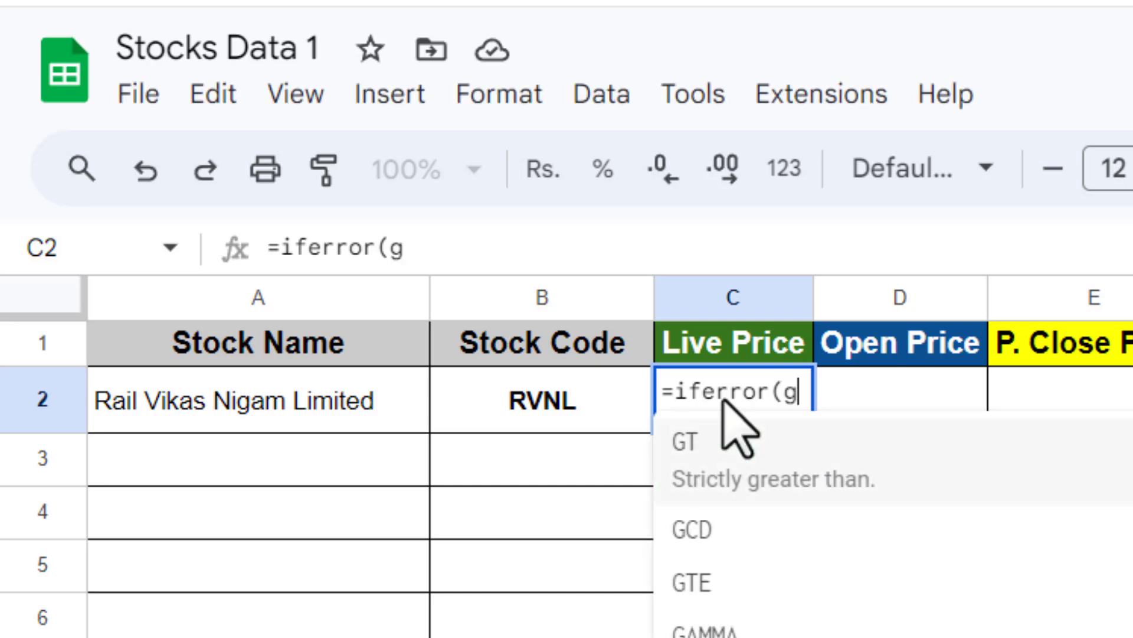
type("oogle")
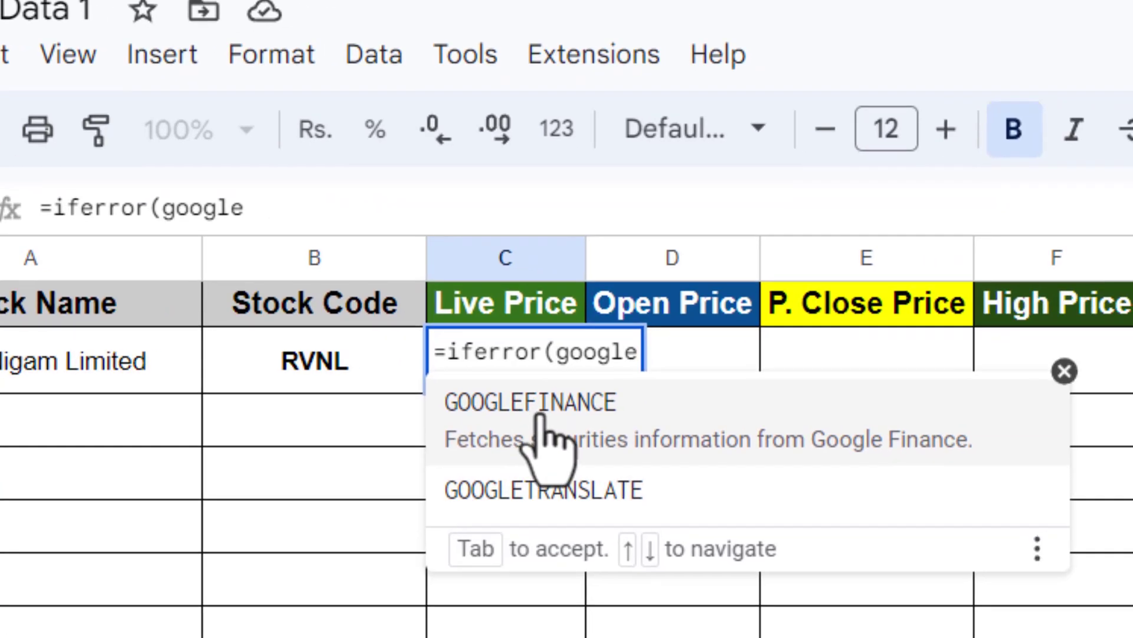
left_click(762, 448)
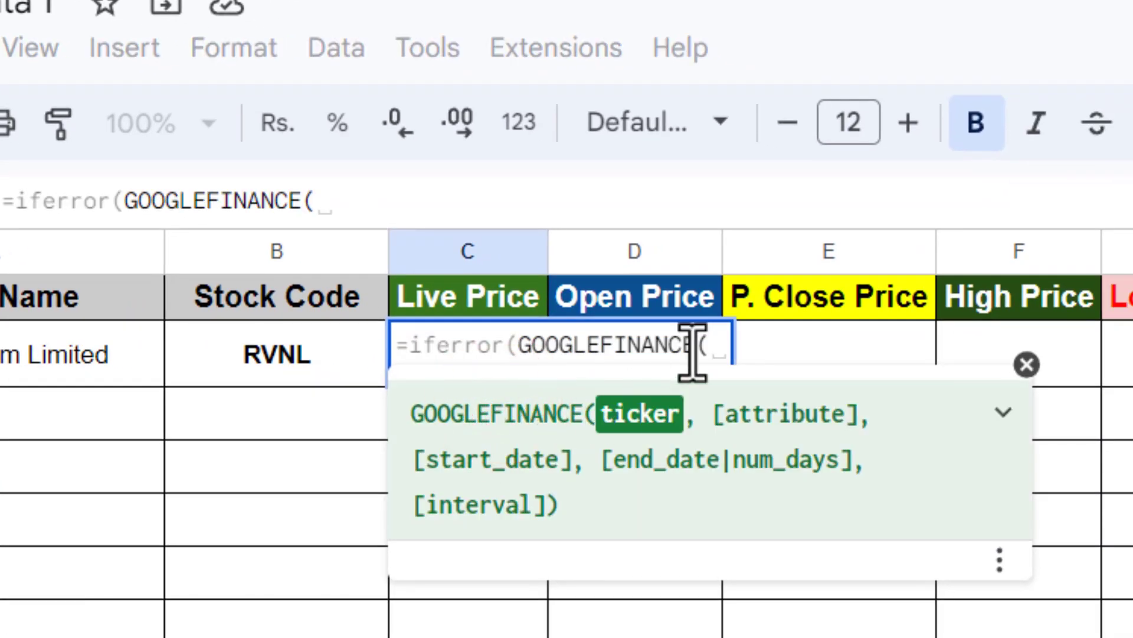
type("\"")
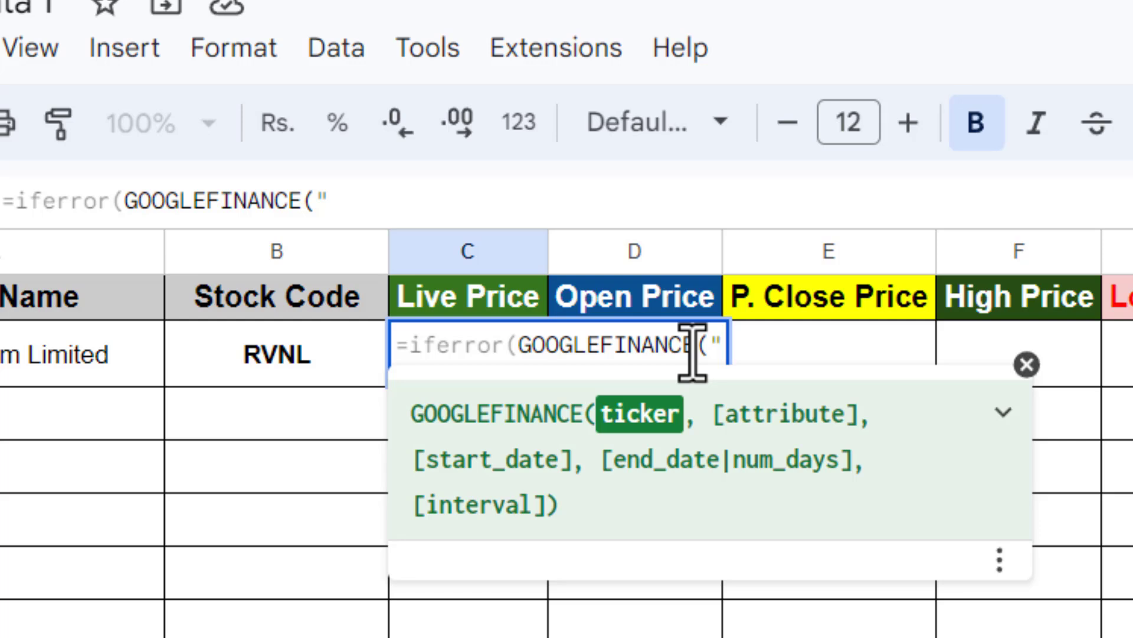
type("nse")
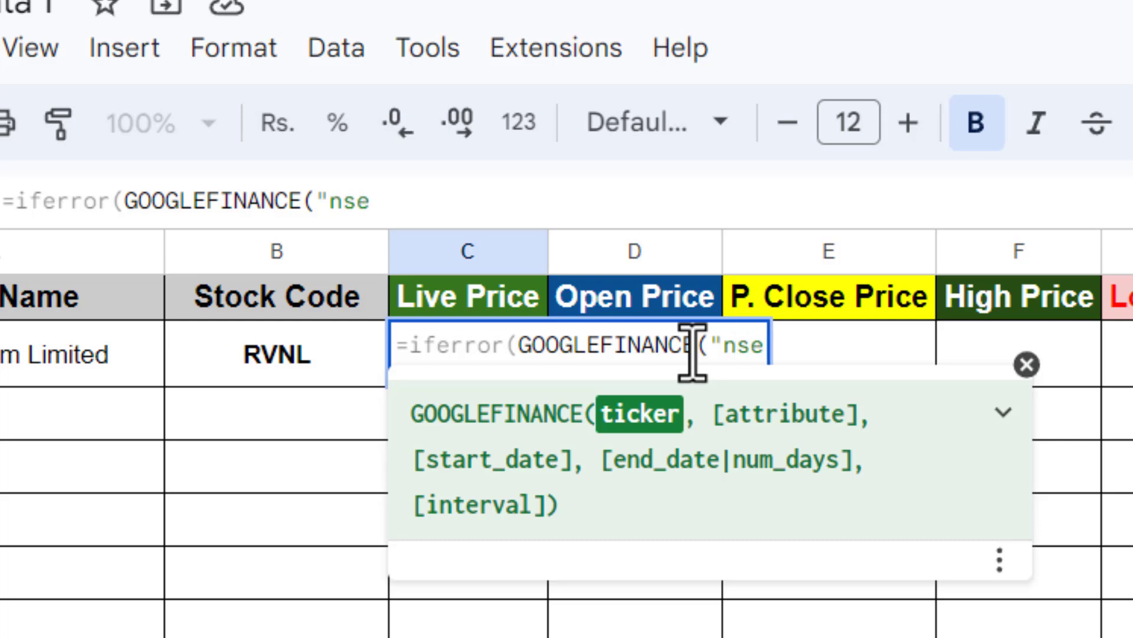
type(":")
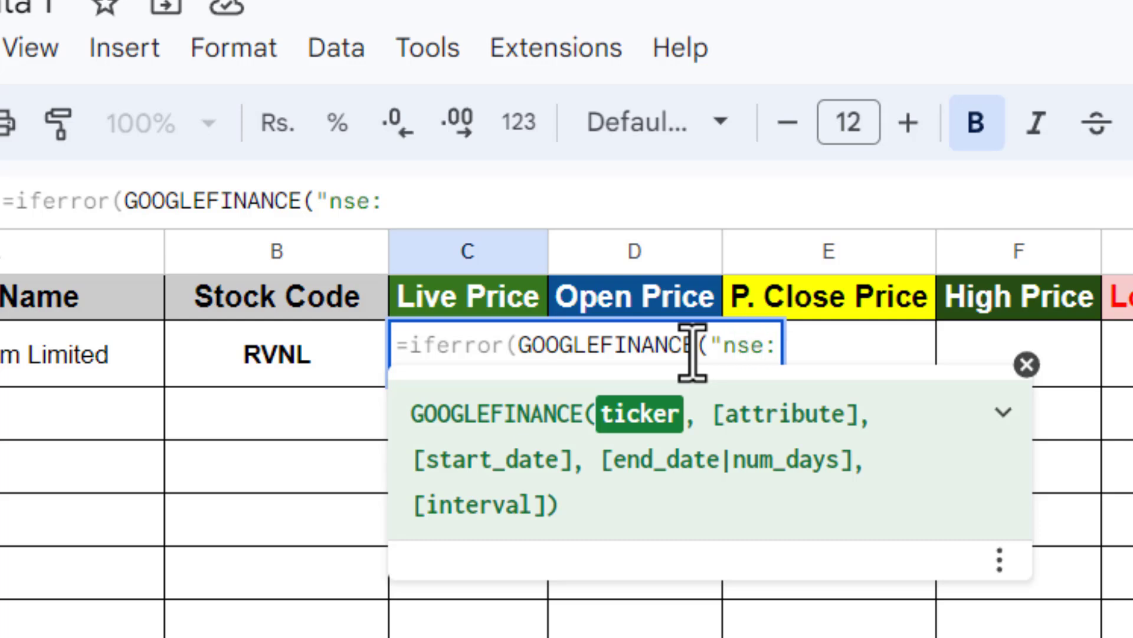
type("\"")
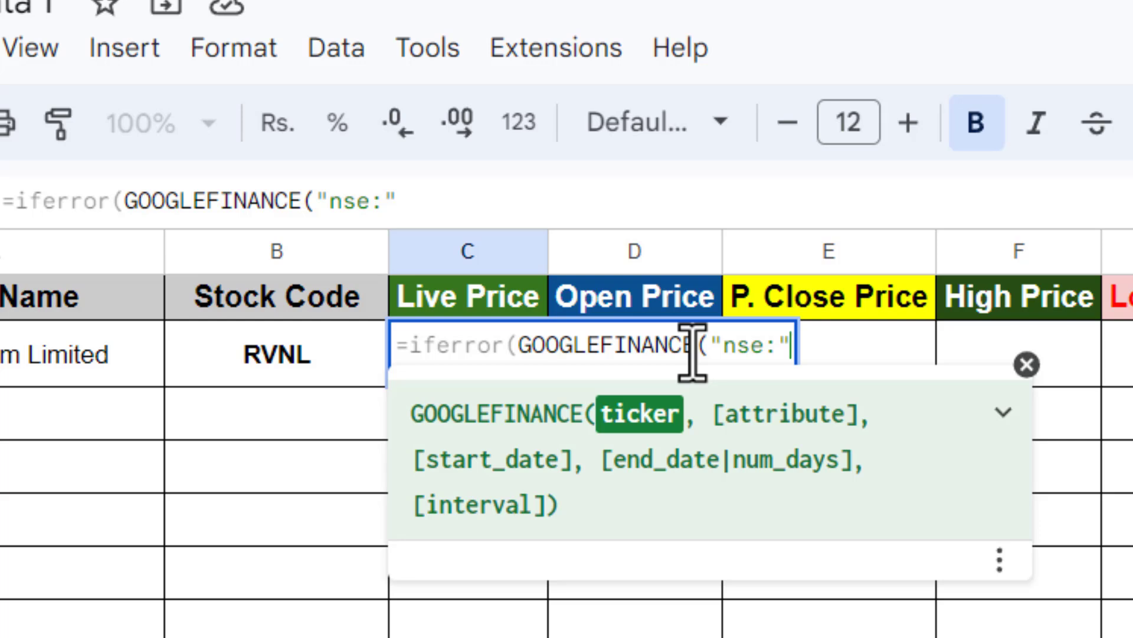
type("&")
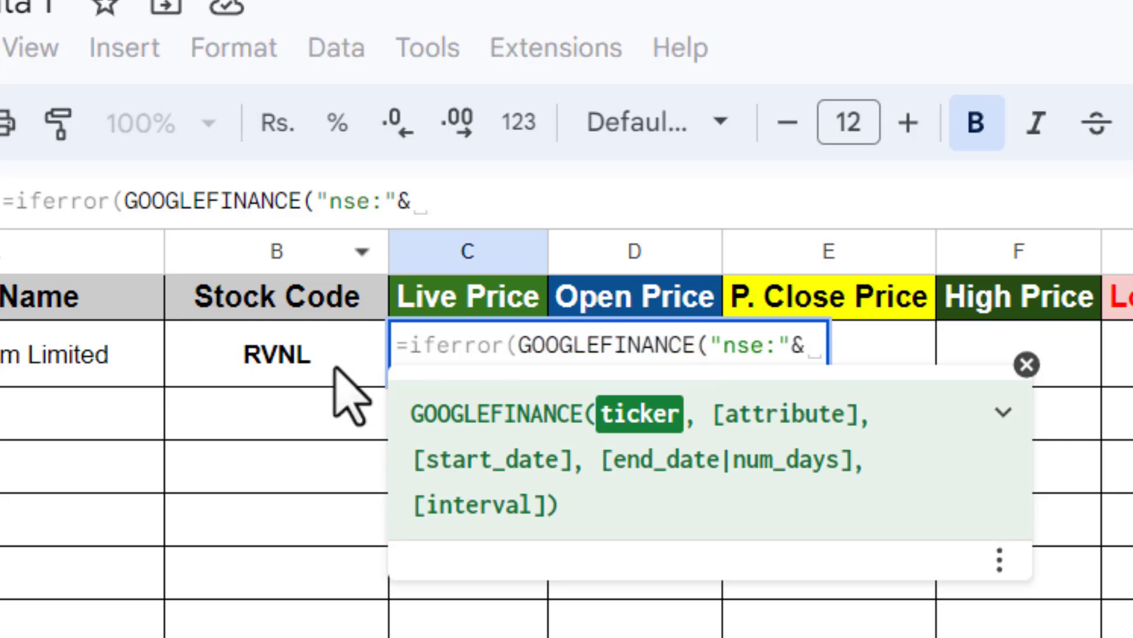
left_click(276, 366)
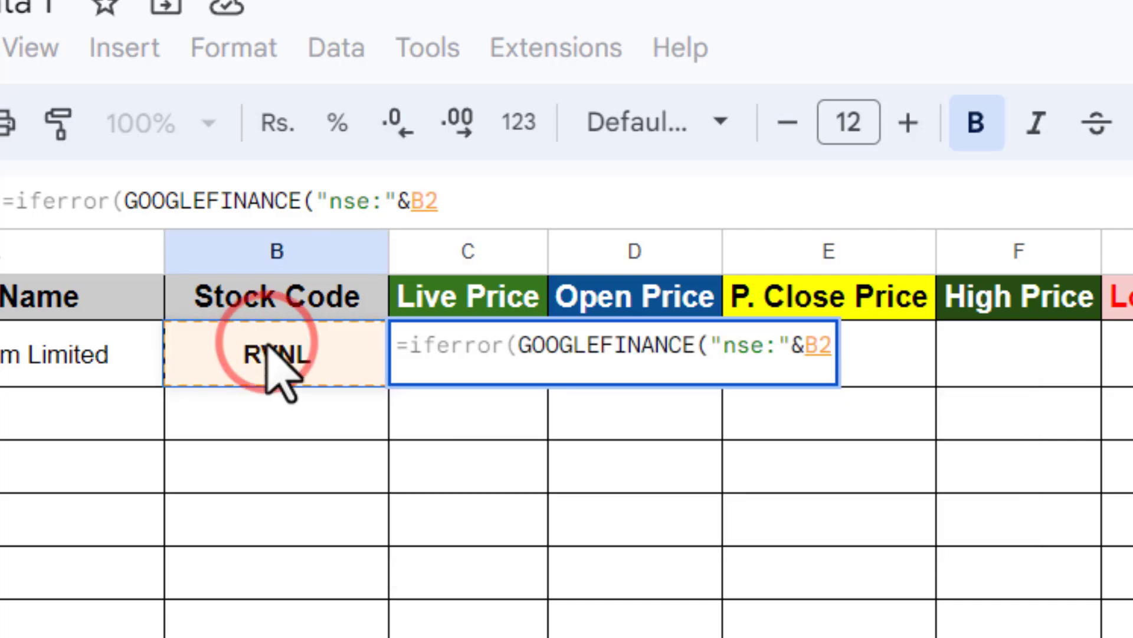
type(",")
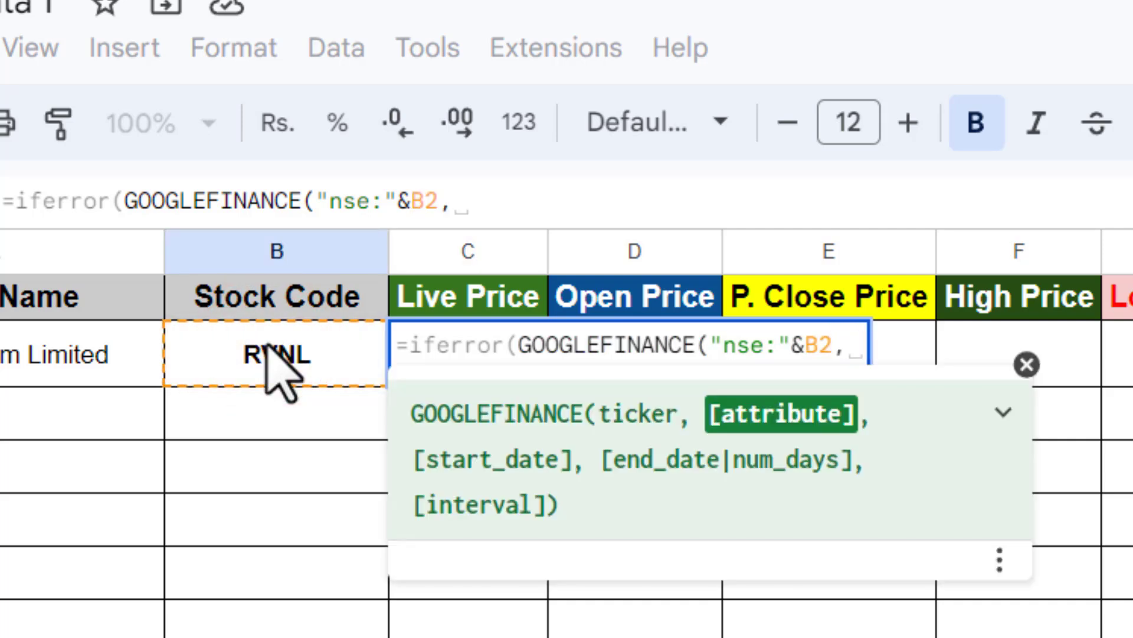
type("\"p")
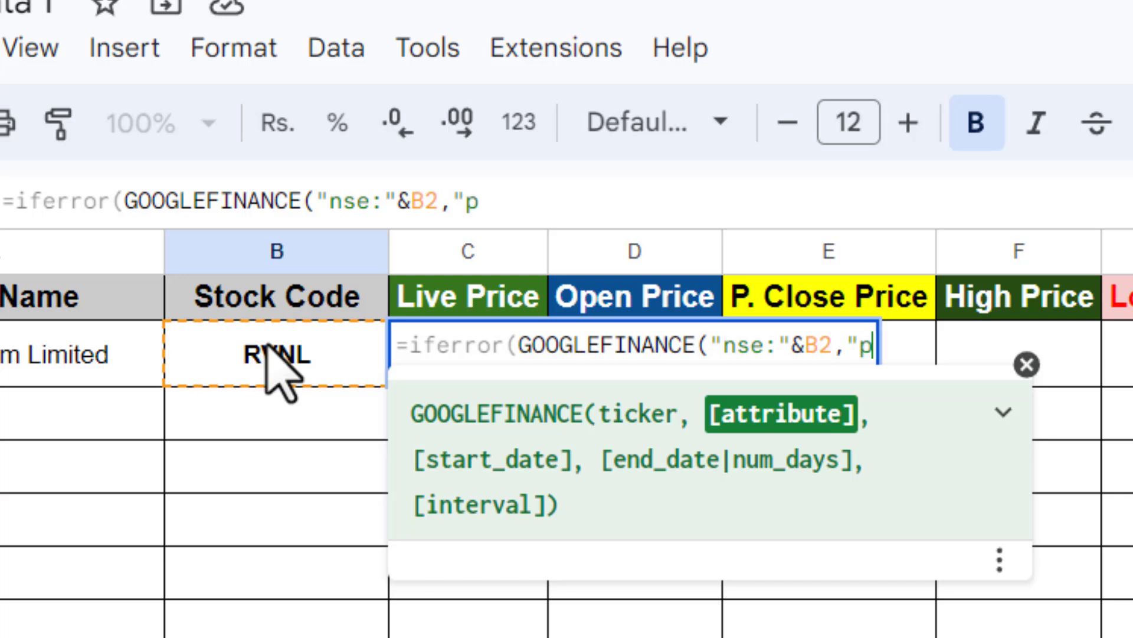
type("rice\"")
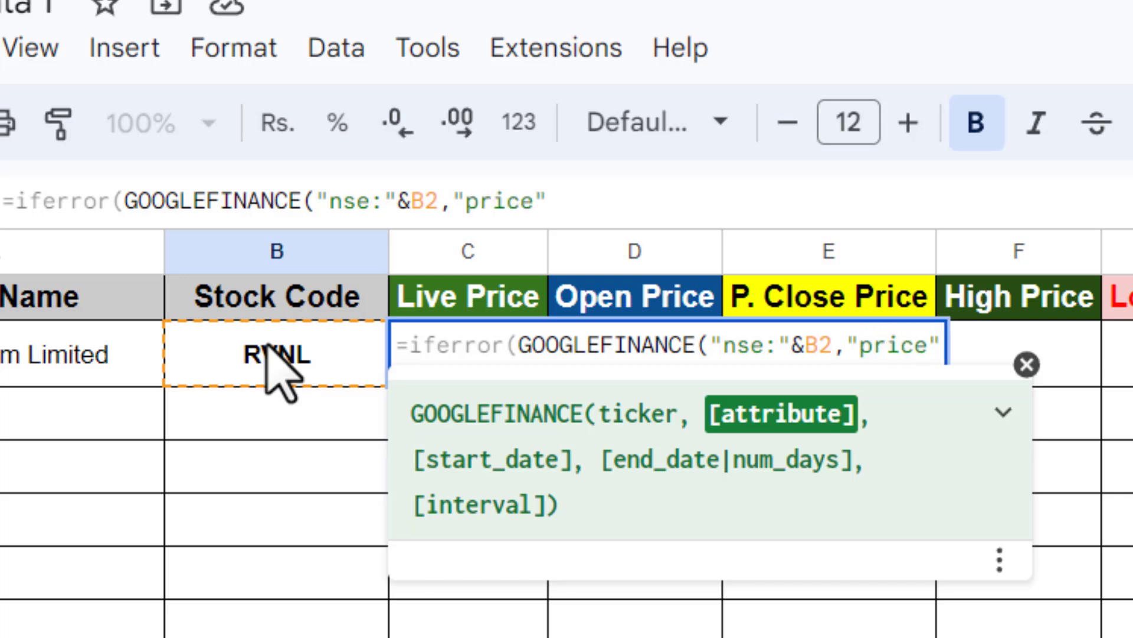
type("),")
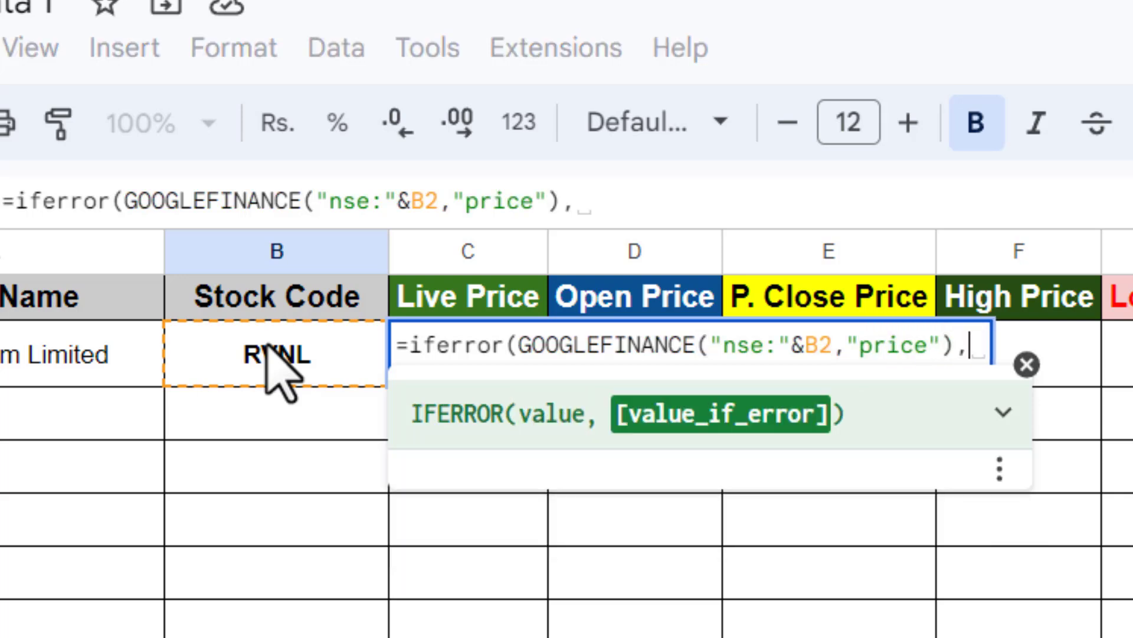
type("\"\"")
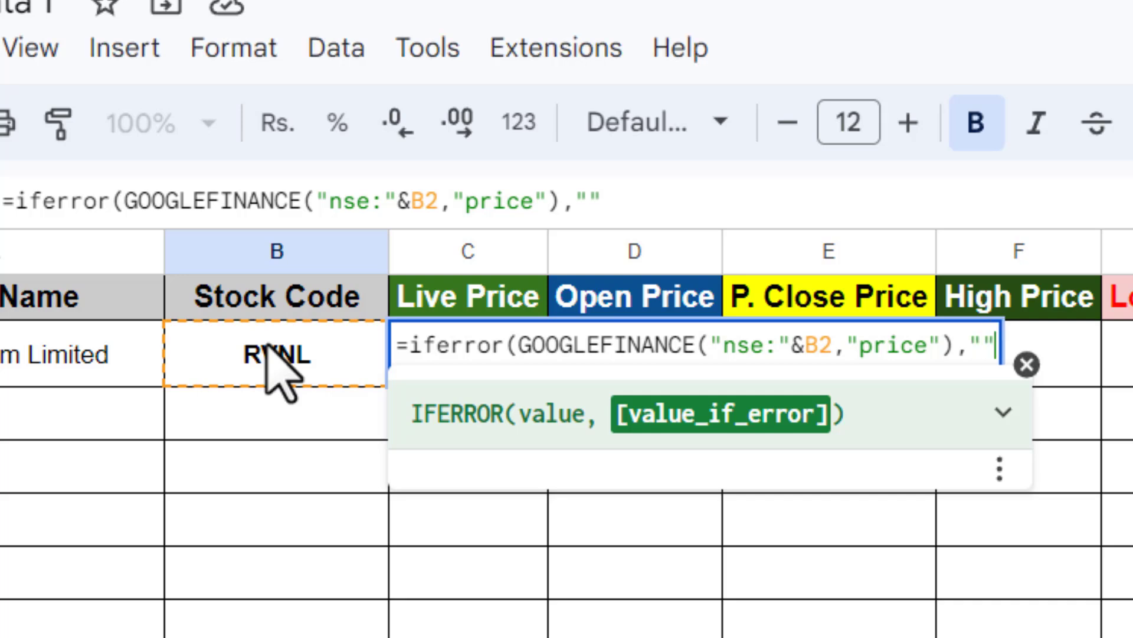
type(")")
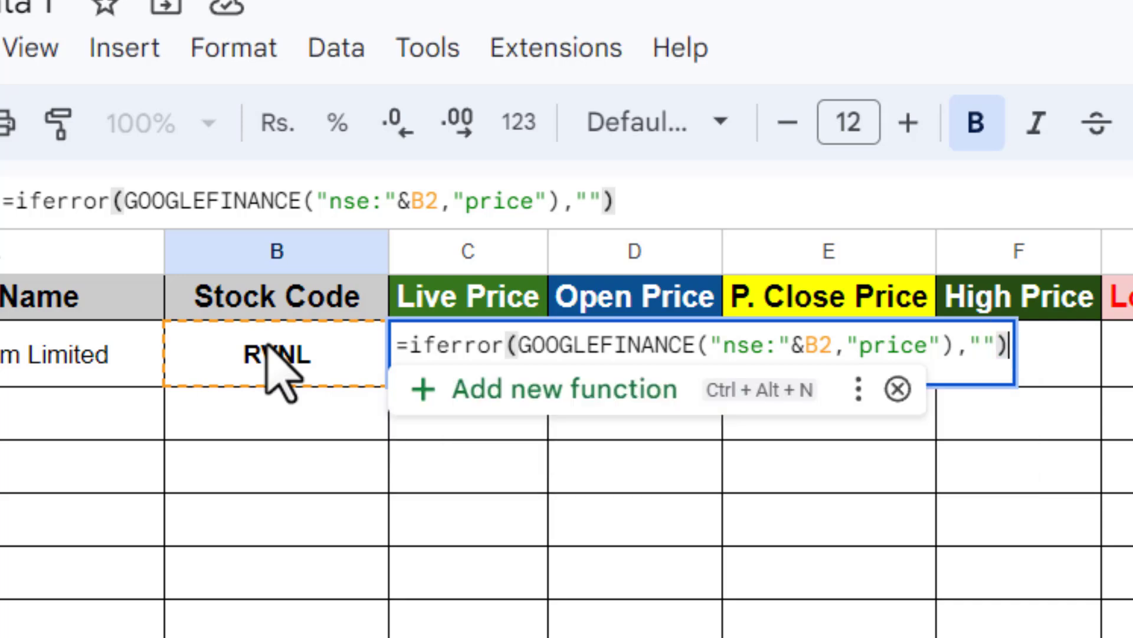
key("Return")
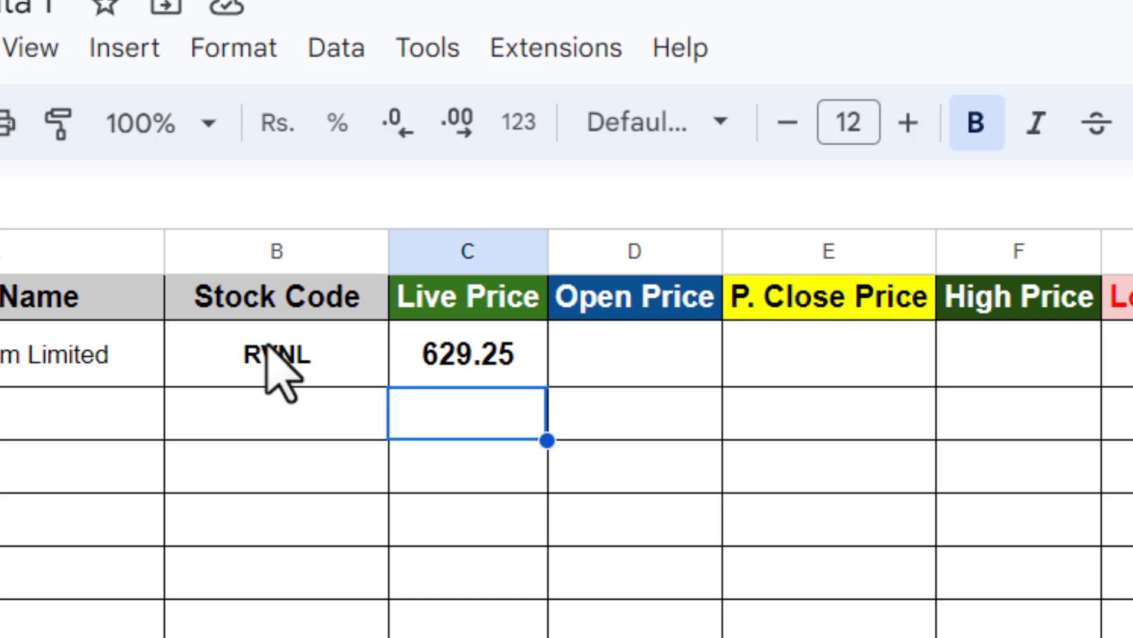
left_click(467, 351)
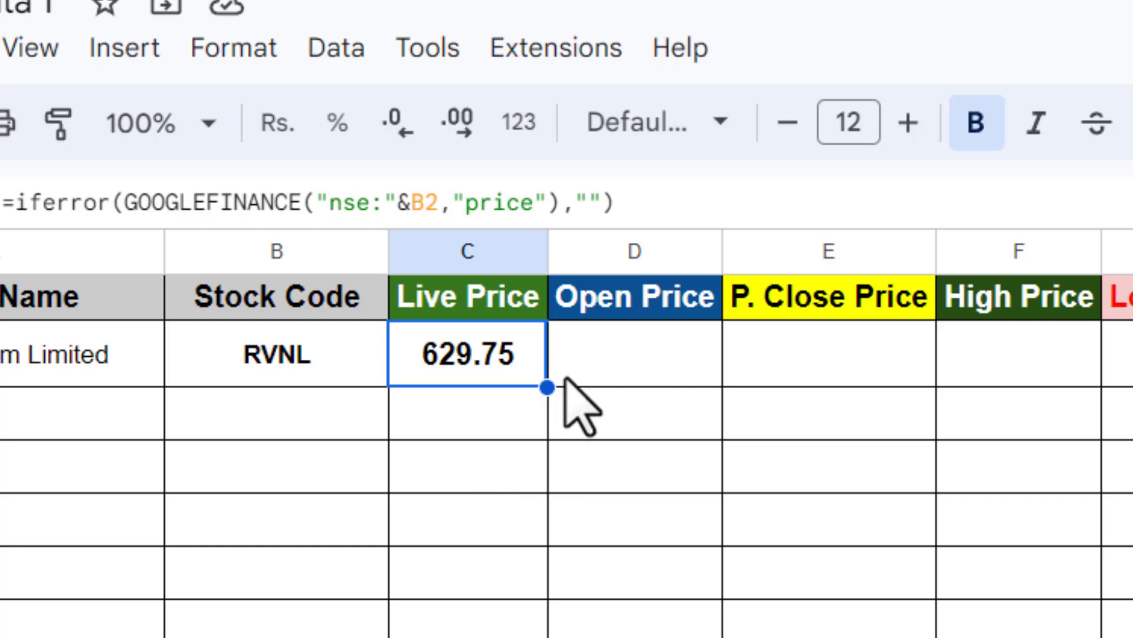
left_click(625, 352)
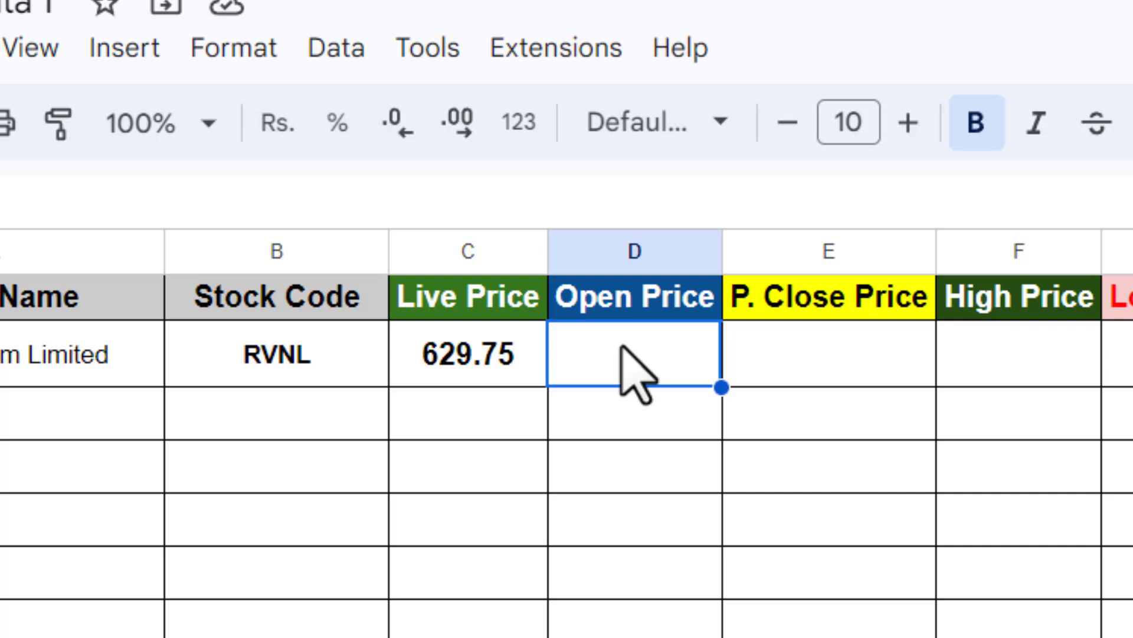
Copy the GOOGLEFINANCE formula from C2 and paste it into D2.
left_click(495, 366)
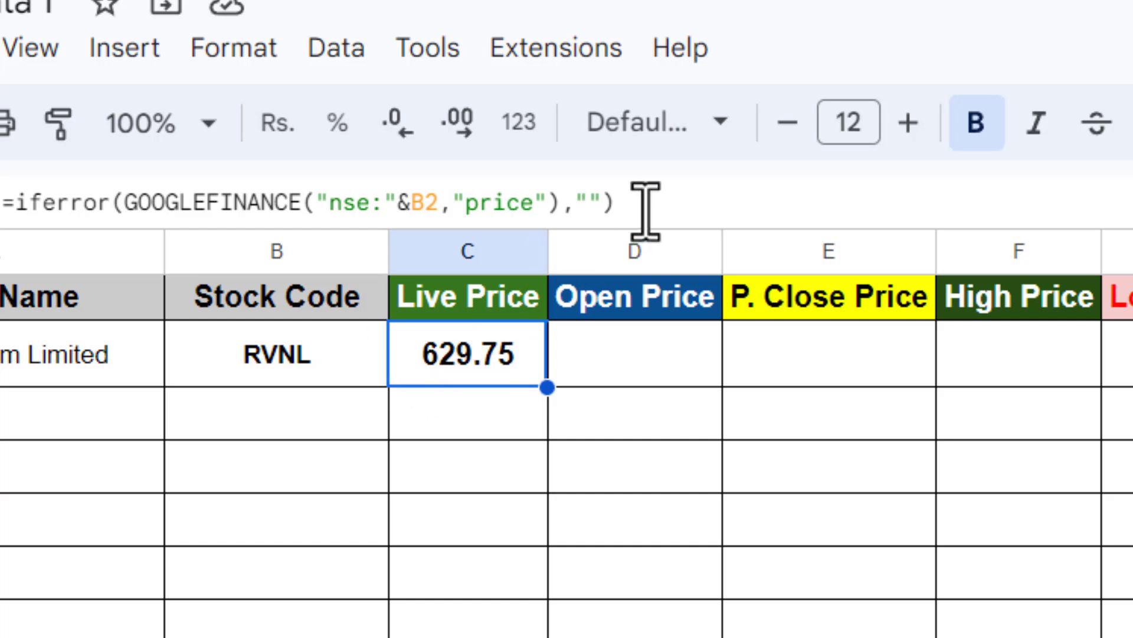
left_click_drag(643, 205, 12, 230)
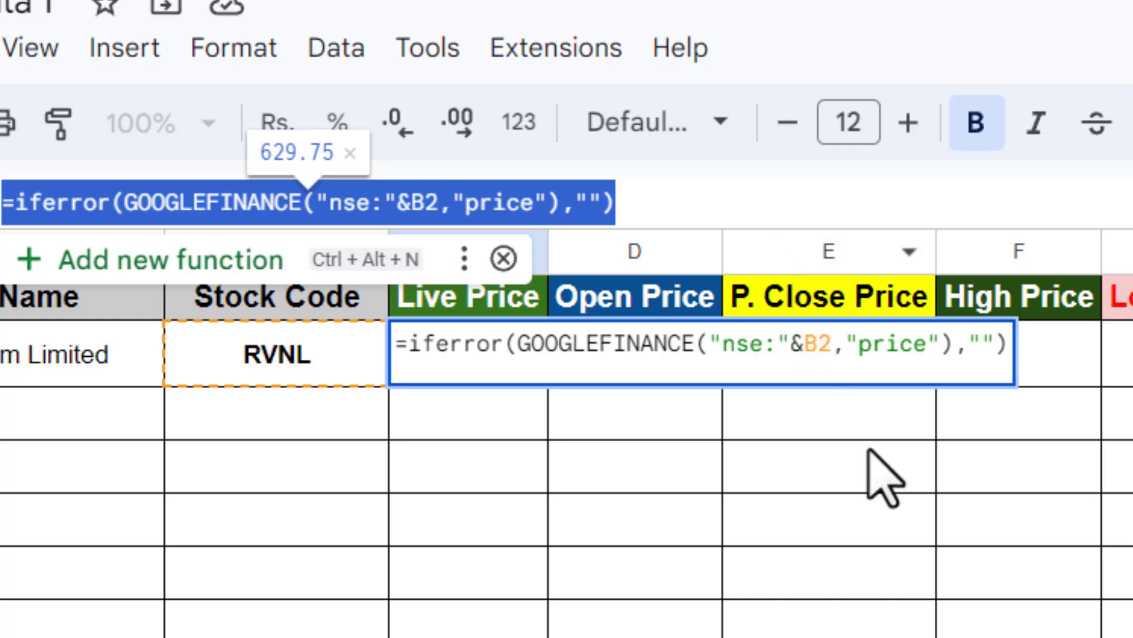
key("Escape")
left_click(605, 351)
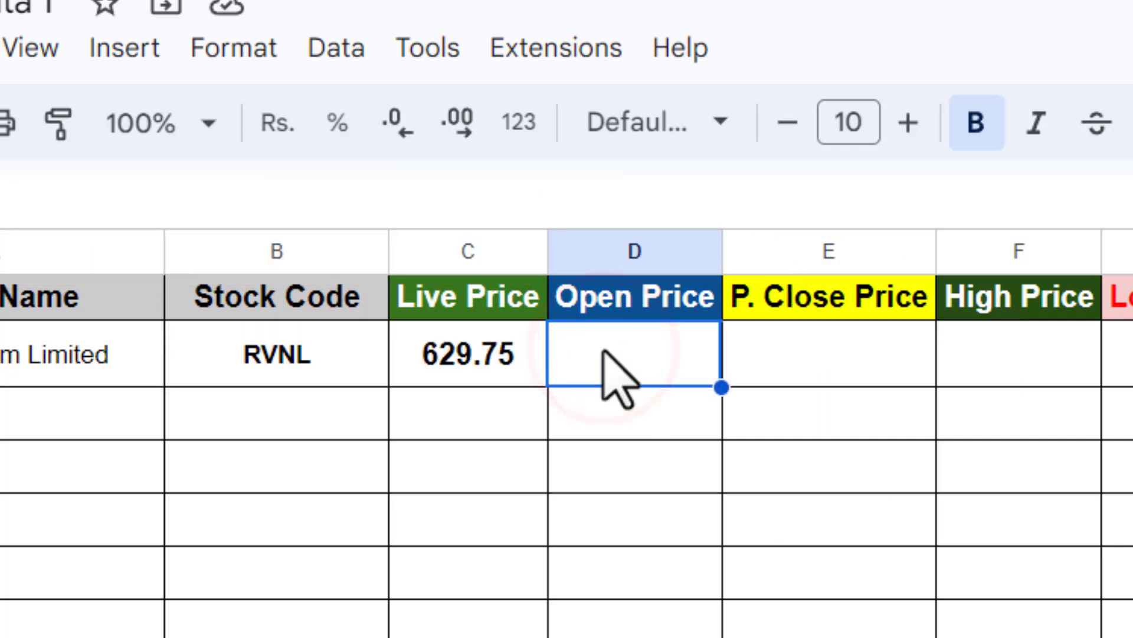
type("=iferror(GOOGLEFINANCE(\"nse:\"&B2,\"price\"),\"\")")
left_click(630, 417)
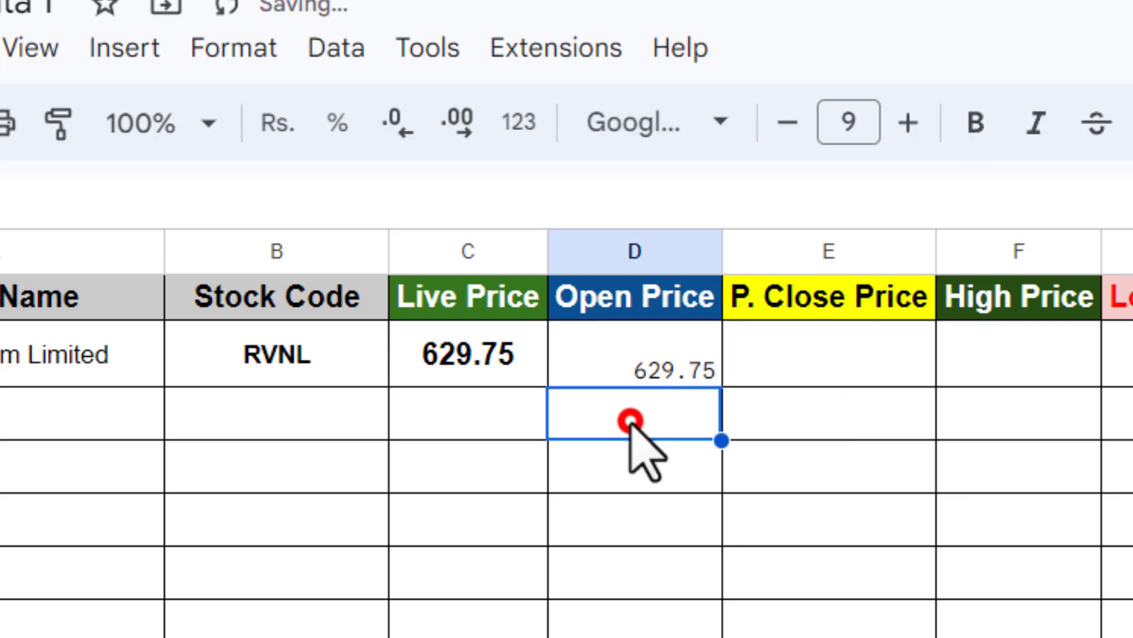
left_click(629, 338)
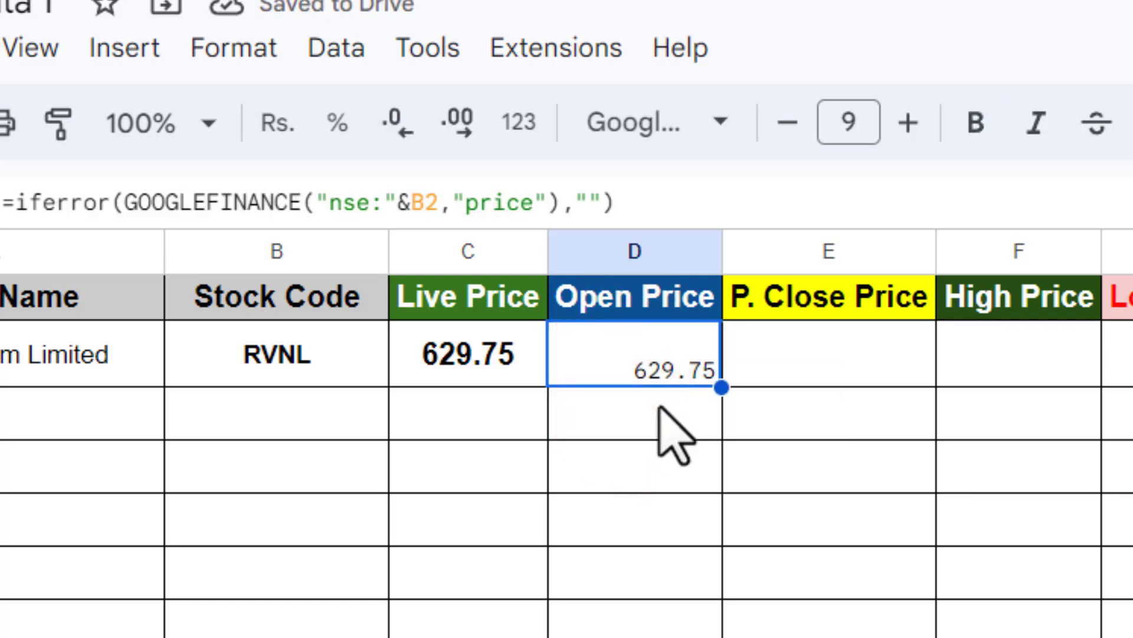
Change D2's attribute from "price" to "priceopen" so it shows 634.95.
double_click(607, 353)
left_click(1078, 338)
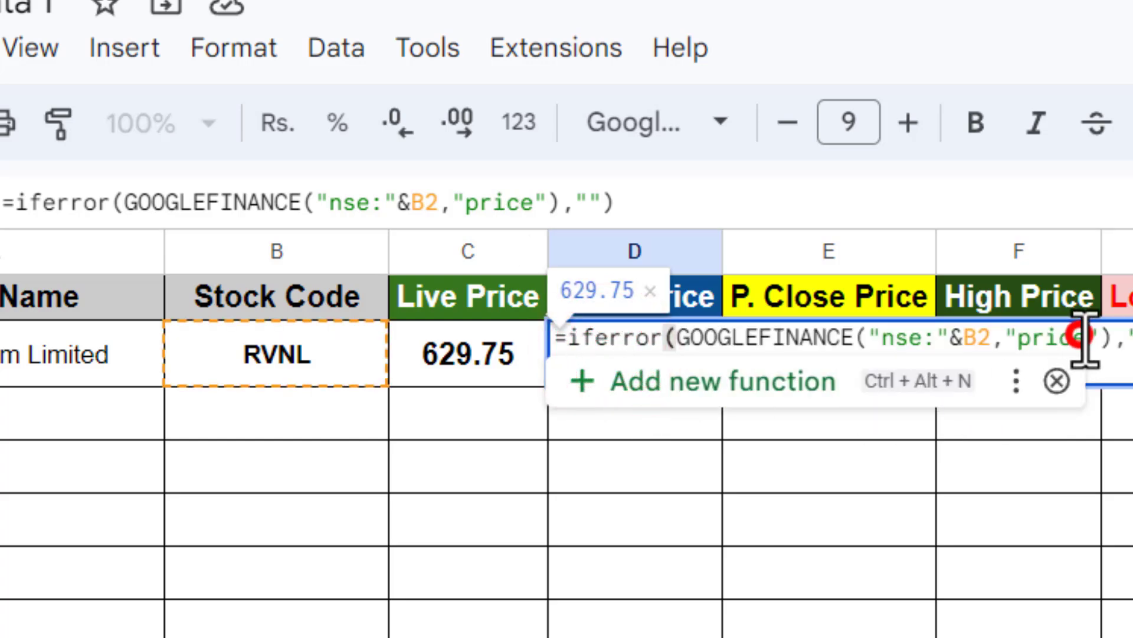
key("BackSpace")
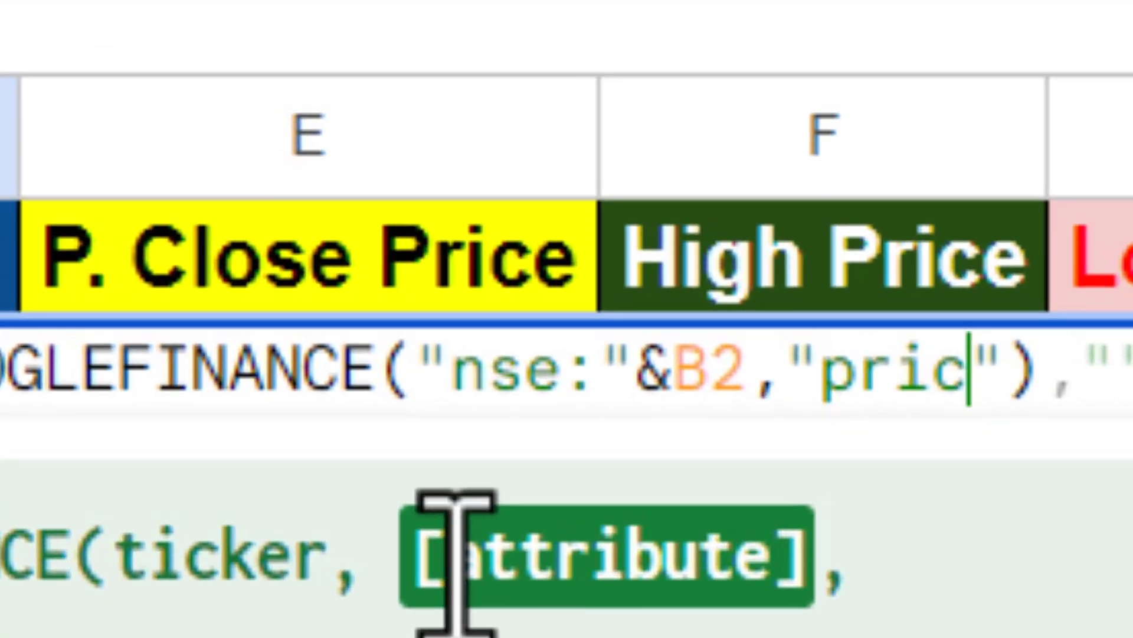
key("BackSpace")
key("BackSpace")
key("BackSpace")
key("BackSpace")
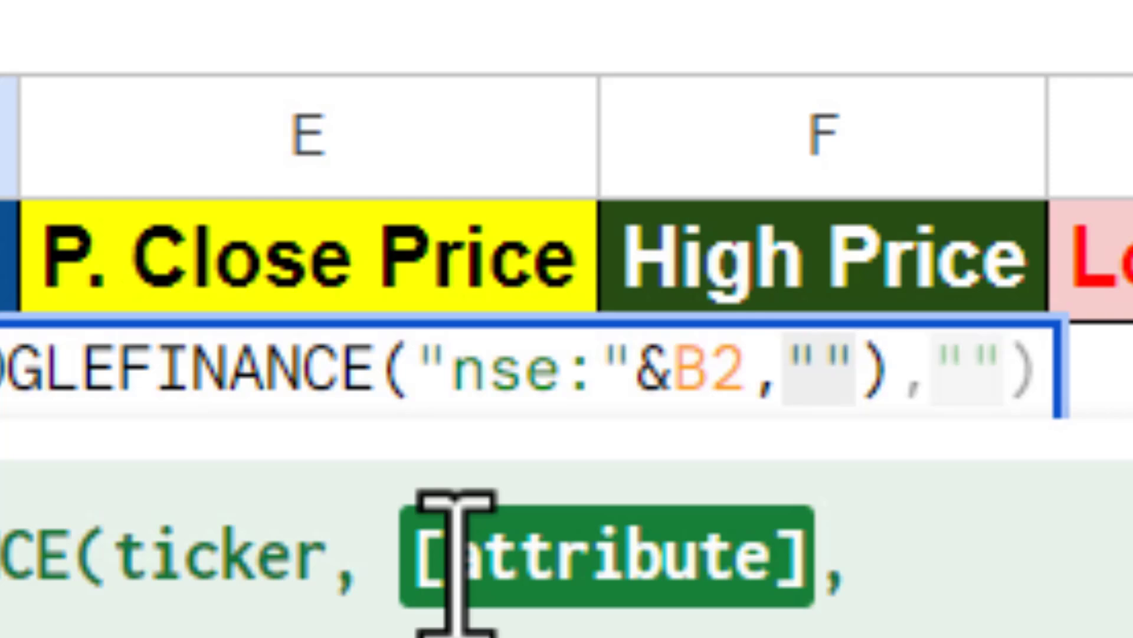
type("priceopen")
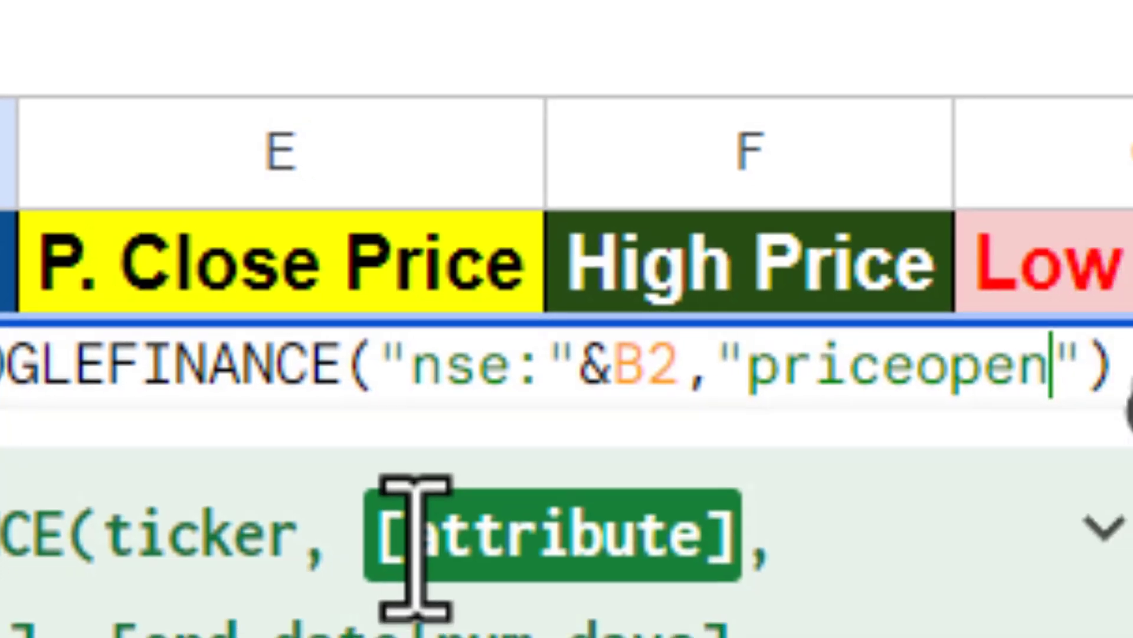
key("Return")
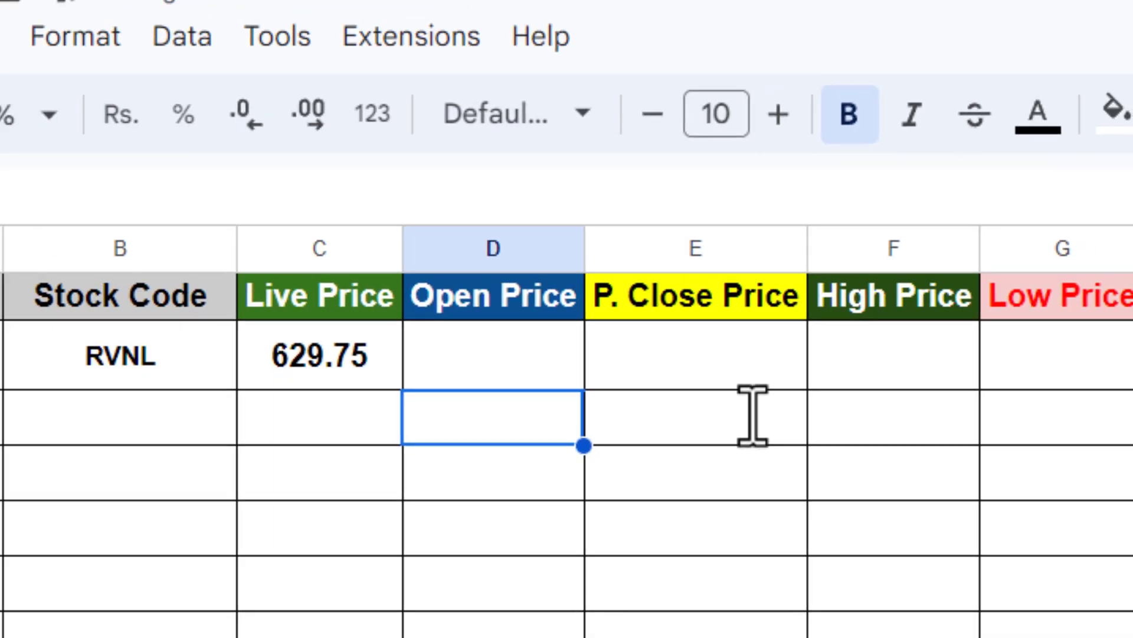
Centre D2's opening price and make it bold in a larger font.
left_click(466, 364)
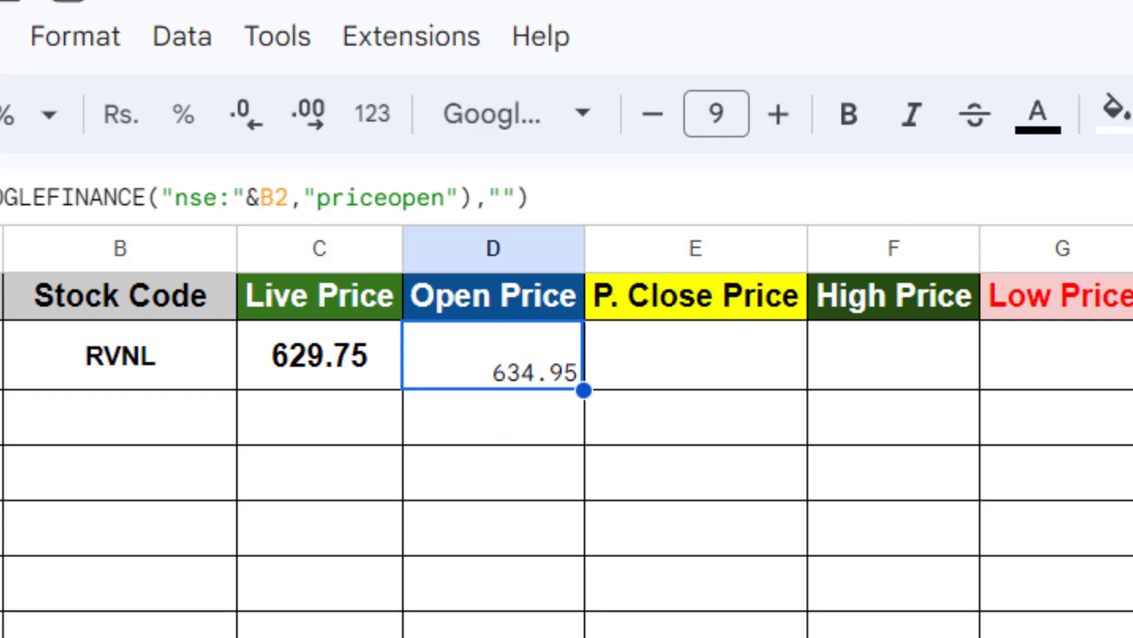
key("ctrl+shift+e")
left_click(779, 114)
left_click(692, 351)
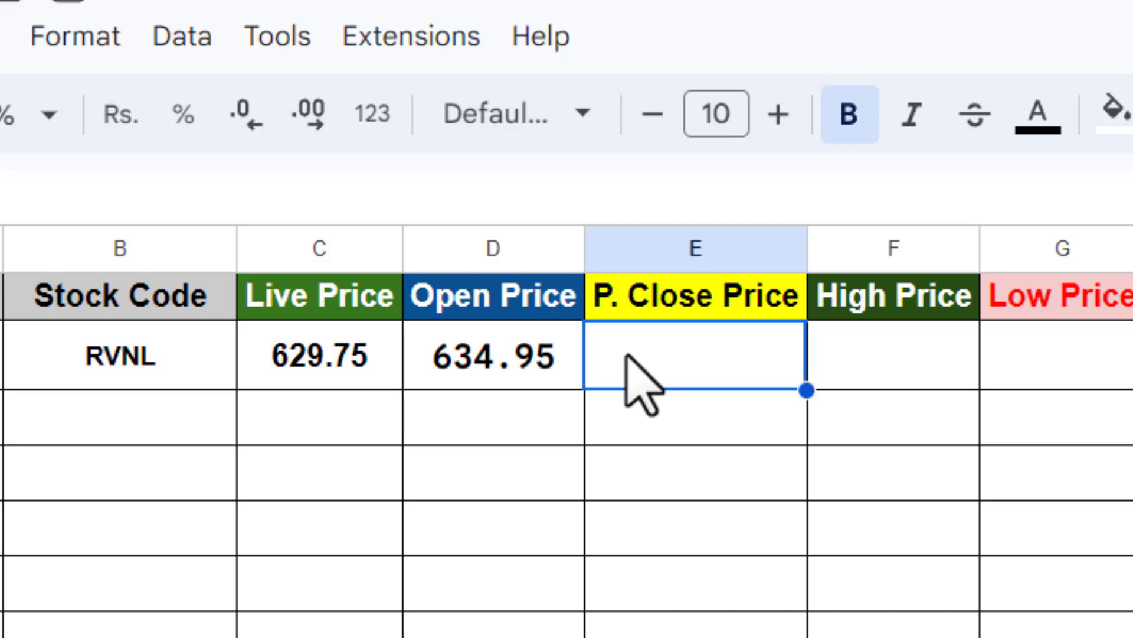
Paste the formula into E2 with the attribute changed to "closeyest", showing 609.95.
key("ctrl+v")
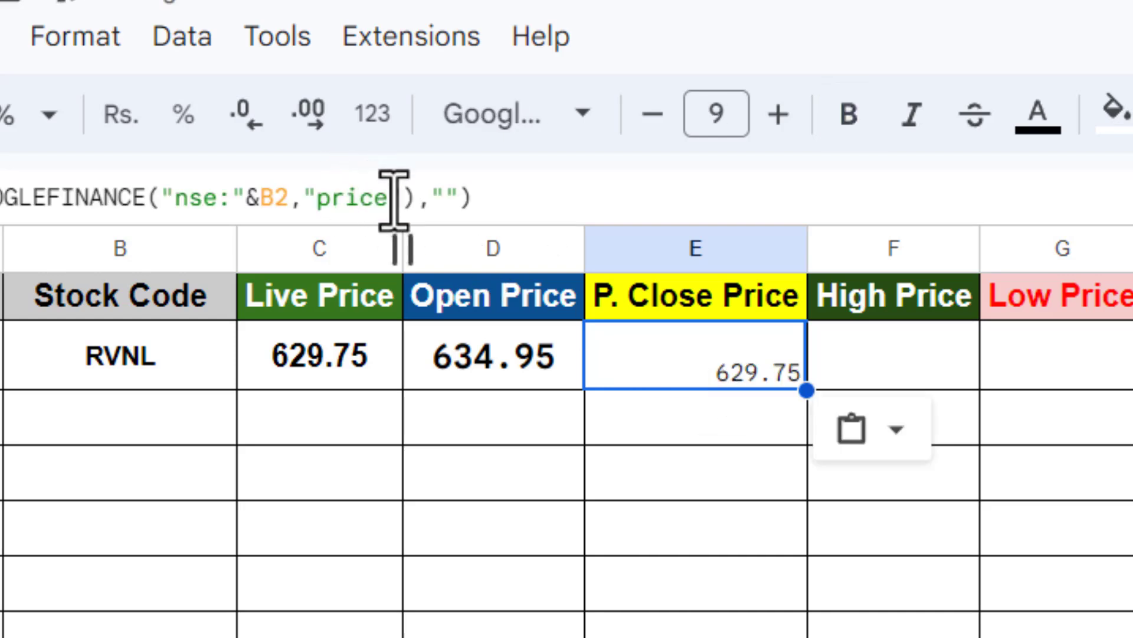
left_click(394, 199)
key("BackSpace")
key("BackSpace")
key("BackSpace")
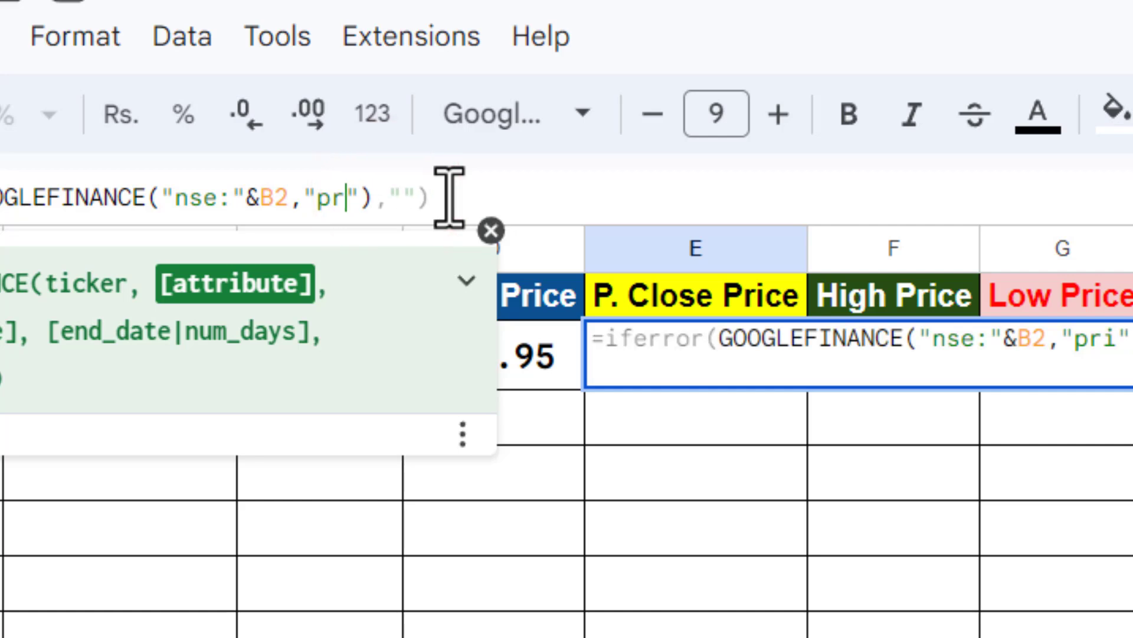
key("BackSpace")
key("BackSpace")
type("clo")
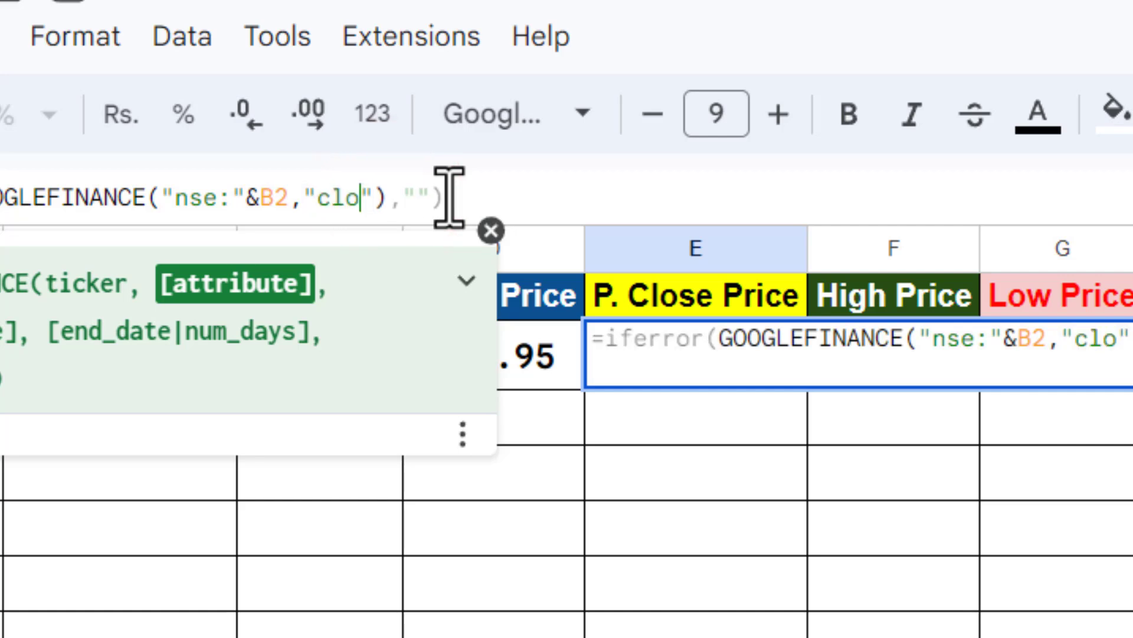
type("se")
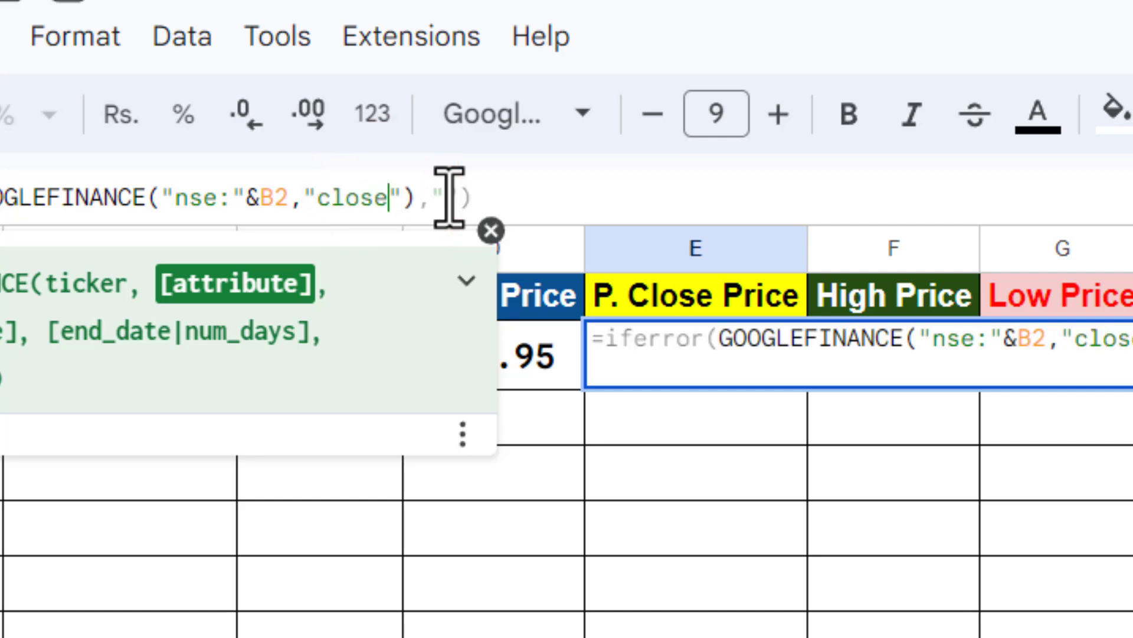
type("yest")
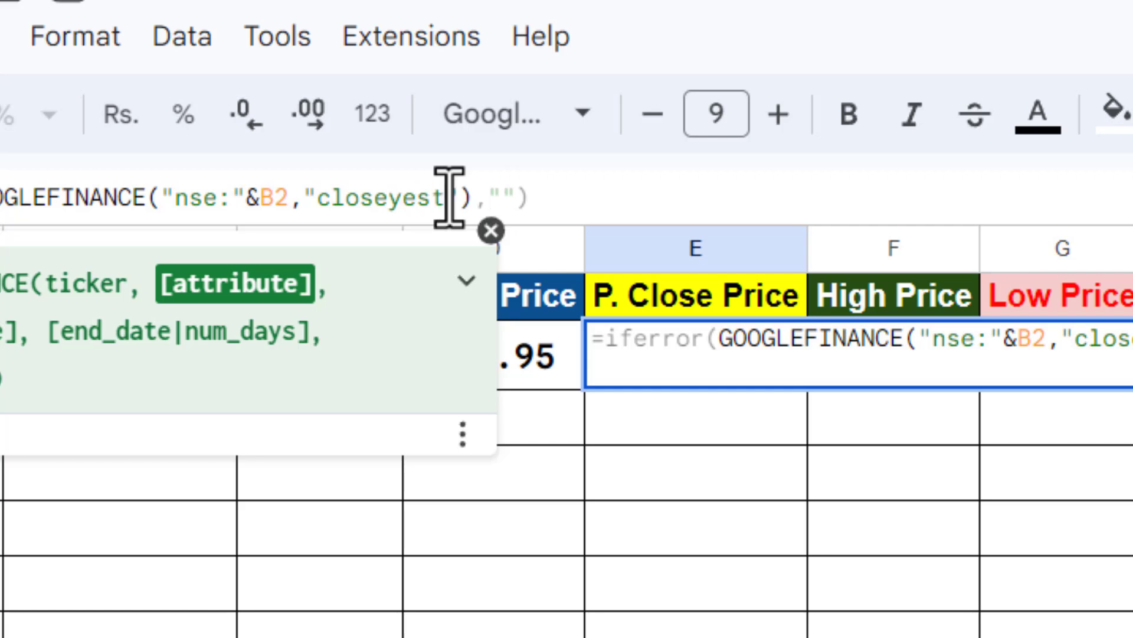
key("Return")
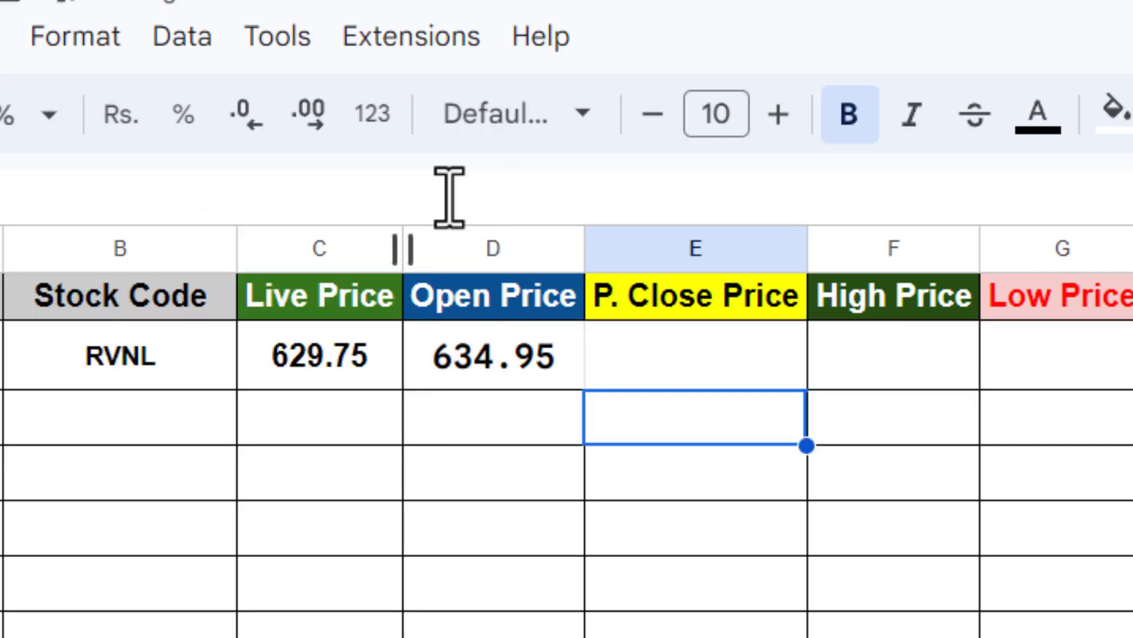
Centre E2 and make it bold at font size 14.
left_click(696, 354)
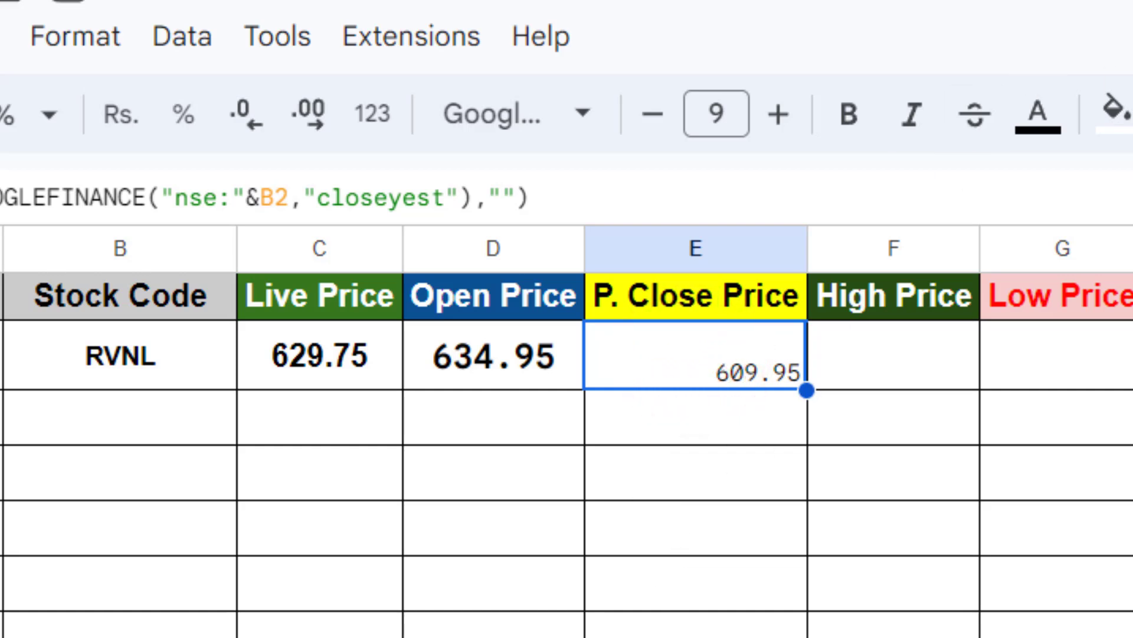
key("ctrl+shift+e")
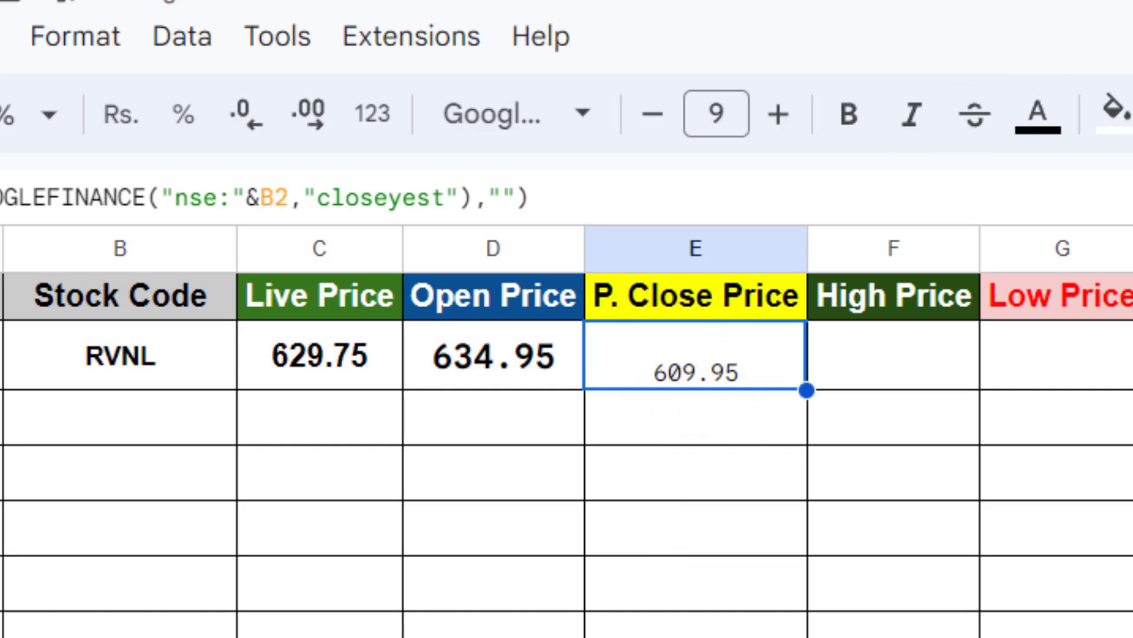
left_click(849, 114)
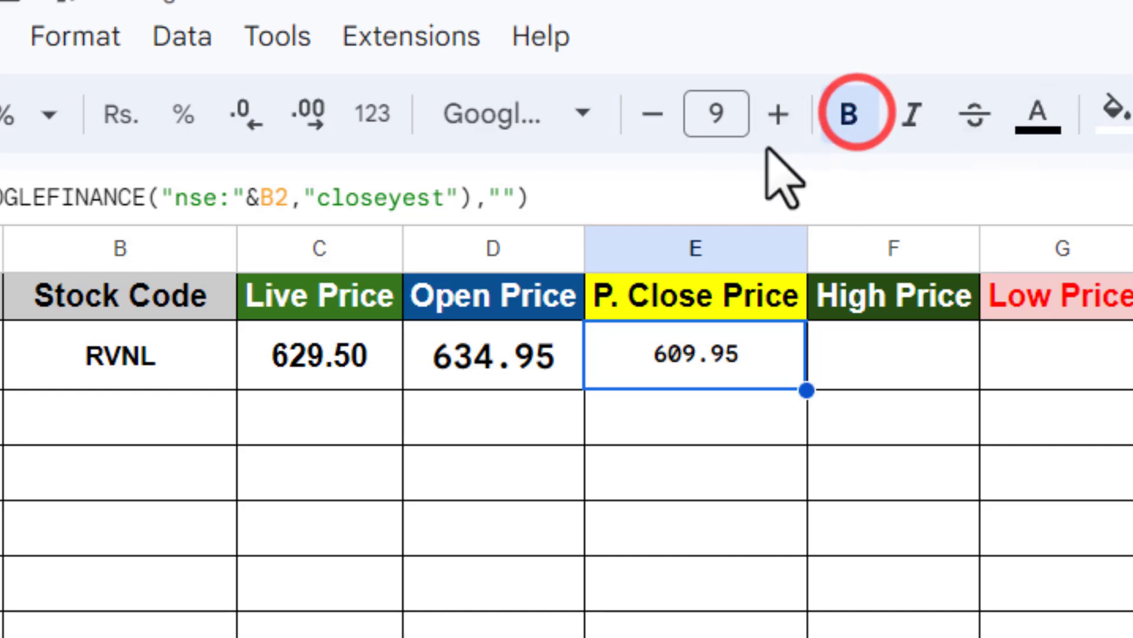
left_click(777, 114)
left_click(777, 114)
left_click(777, 113)
left_click(777, 113)
left_click(777, 113)
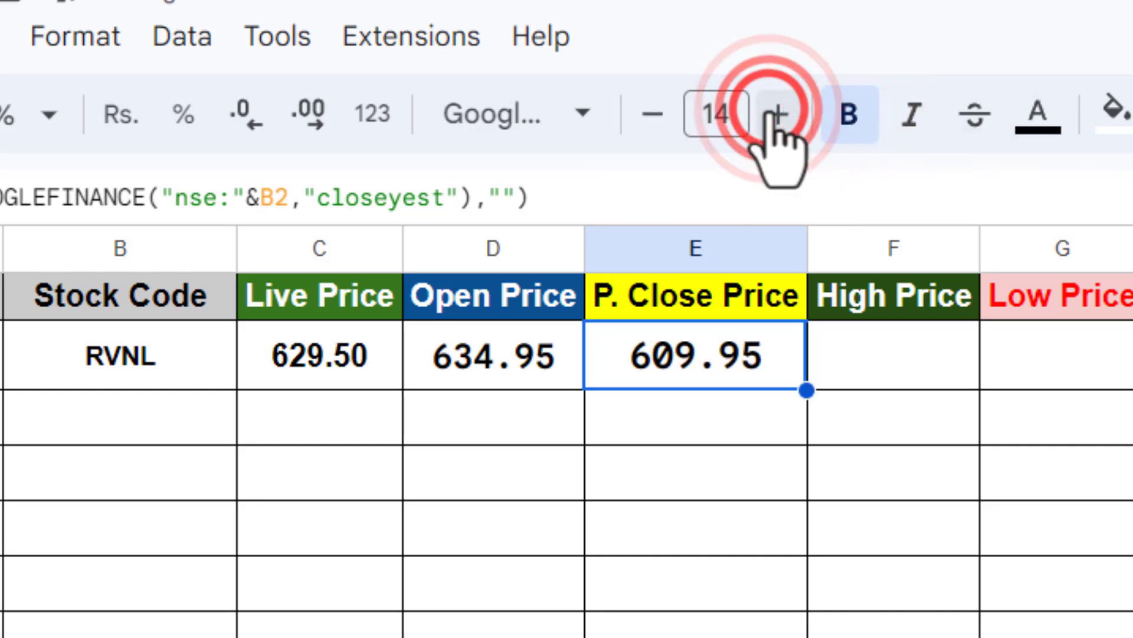
left_click(918, 356)
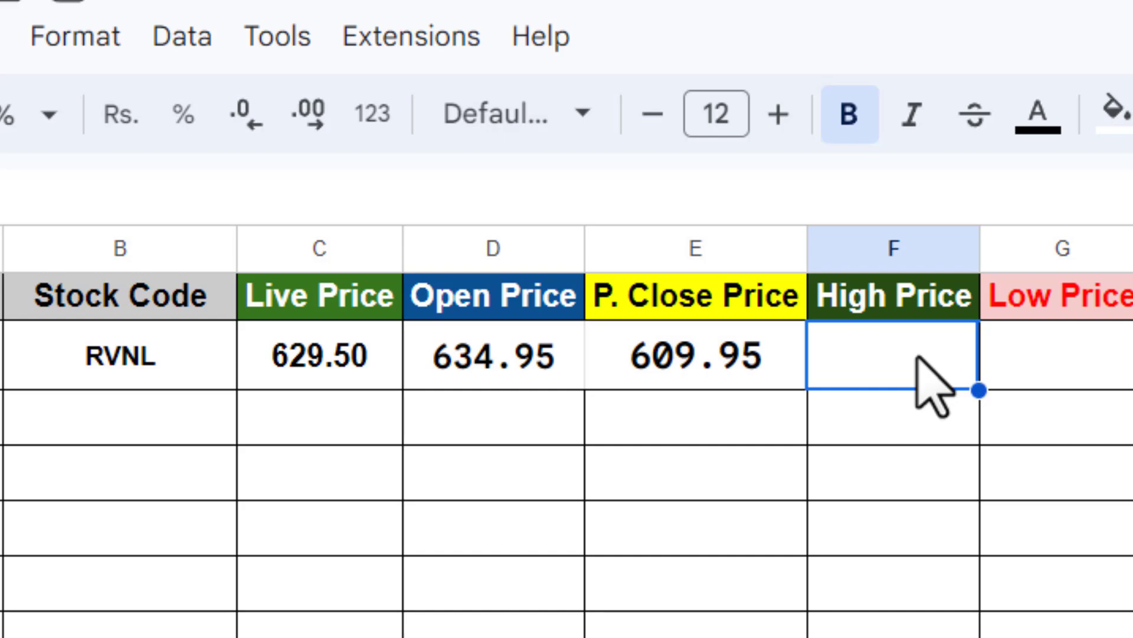
Paste the formula into F2 with the attribute changed to "high", showing 643.80.
left_click(260, 186)
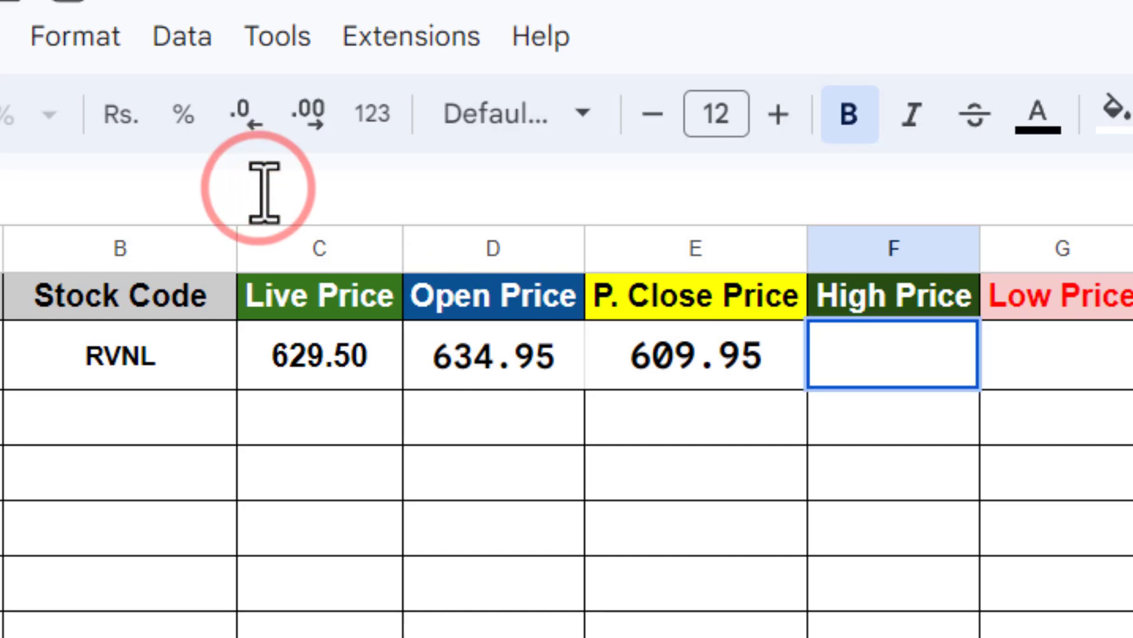
type("=iferror(GOOGLEFINANCE(\"nse:\"&B2,\"price\"),\"\")")
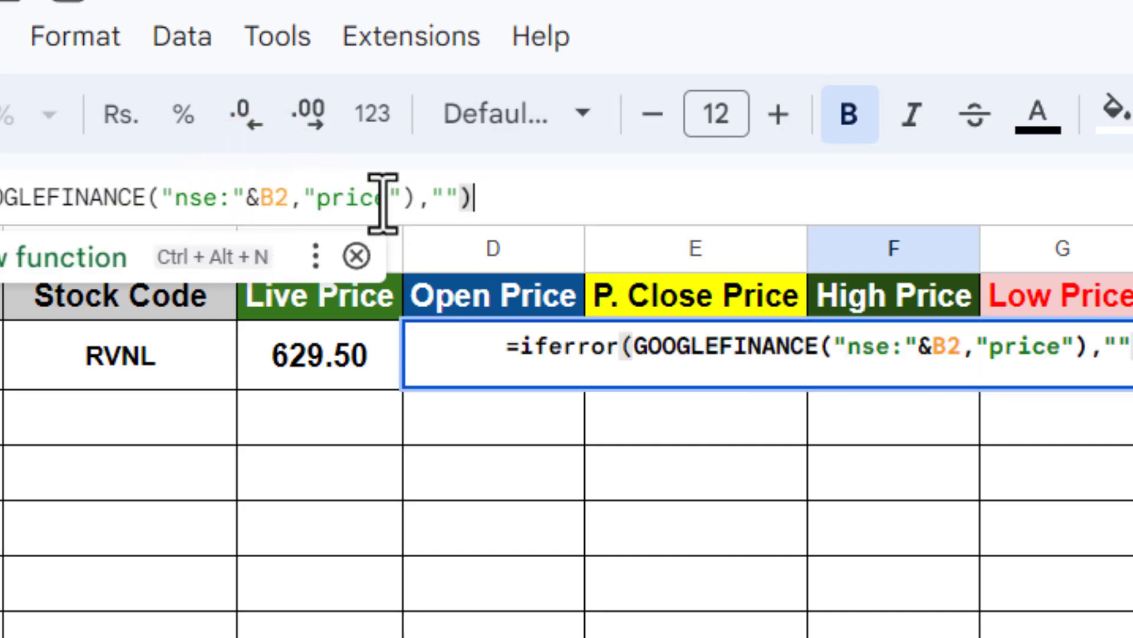
left_click(376, 199)
left_click(394, 200)
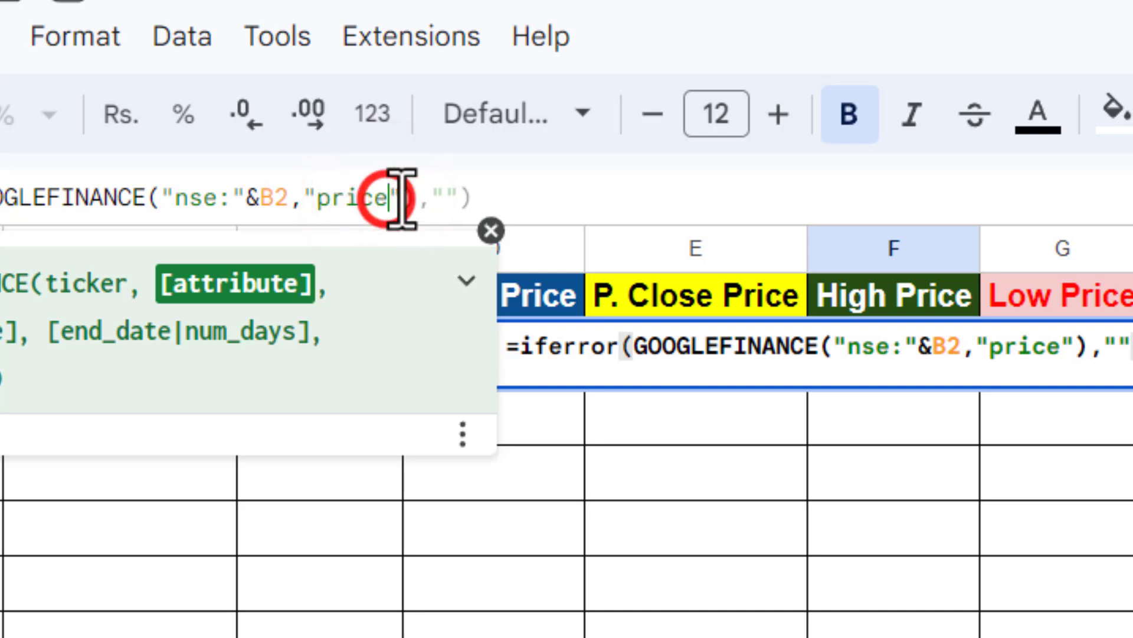
key("BackSpace")
key("BackSpace")
key("BackSpace")
key("BackSpace")
key("BackSpace")
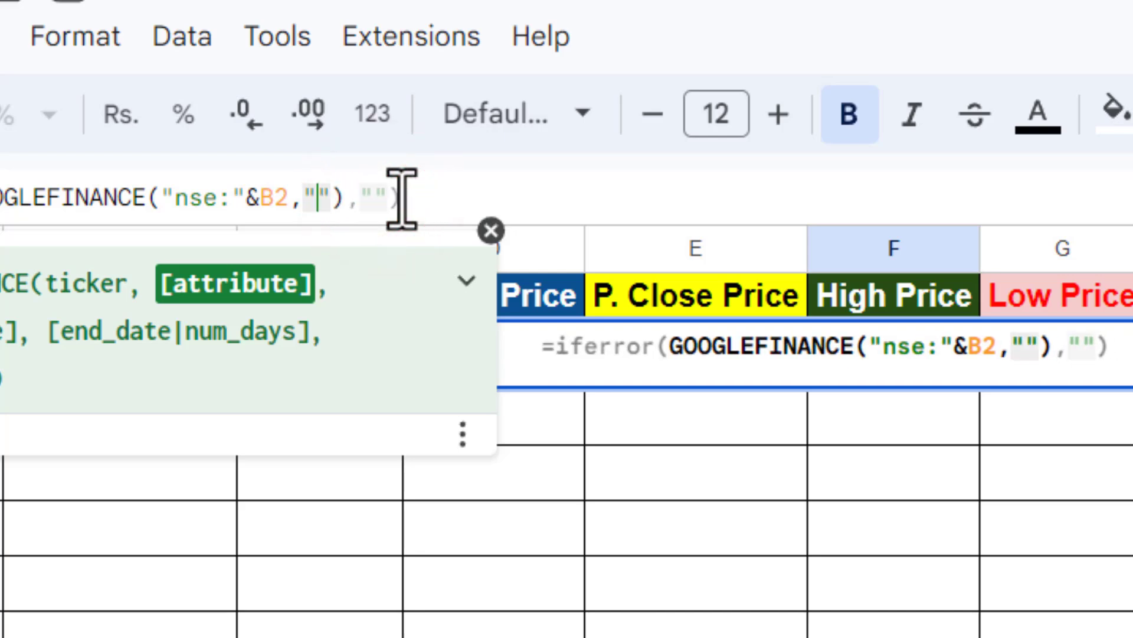
type("high")
key("Return")
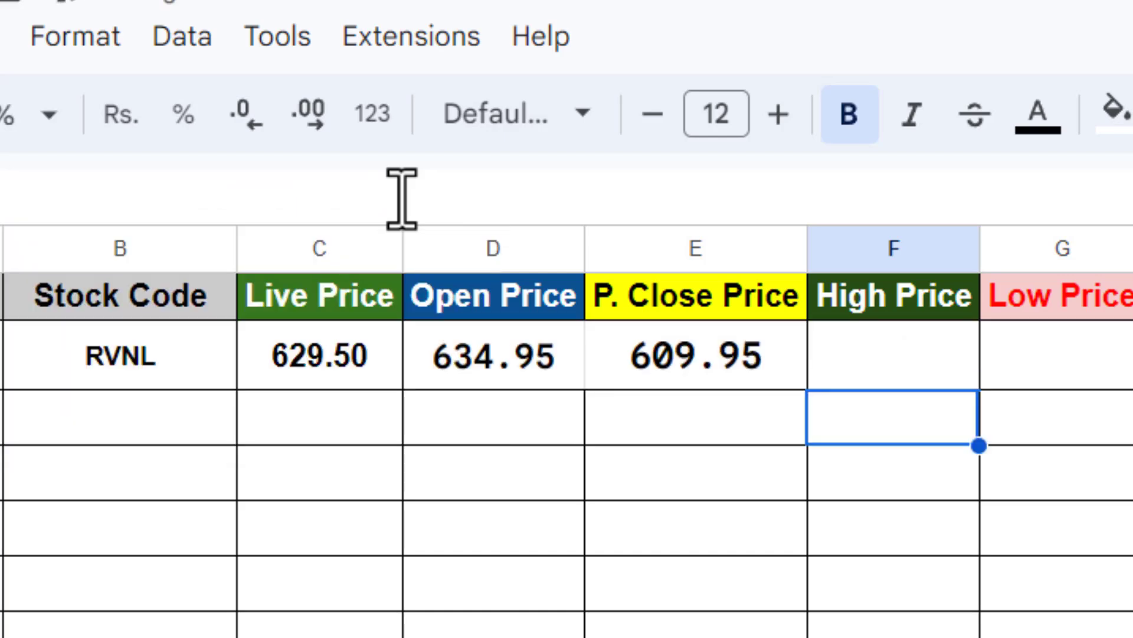
left_click(874, 358)
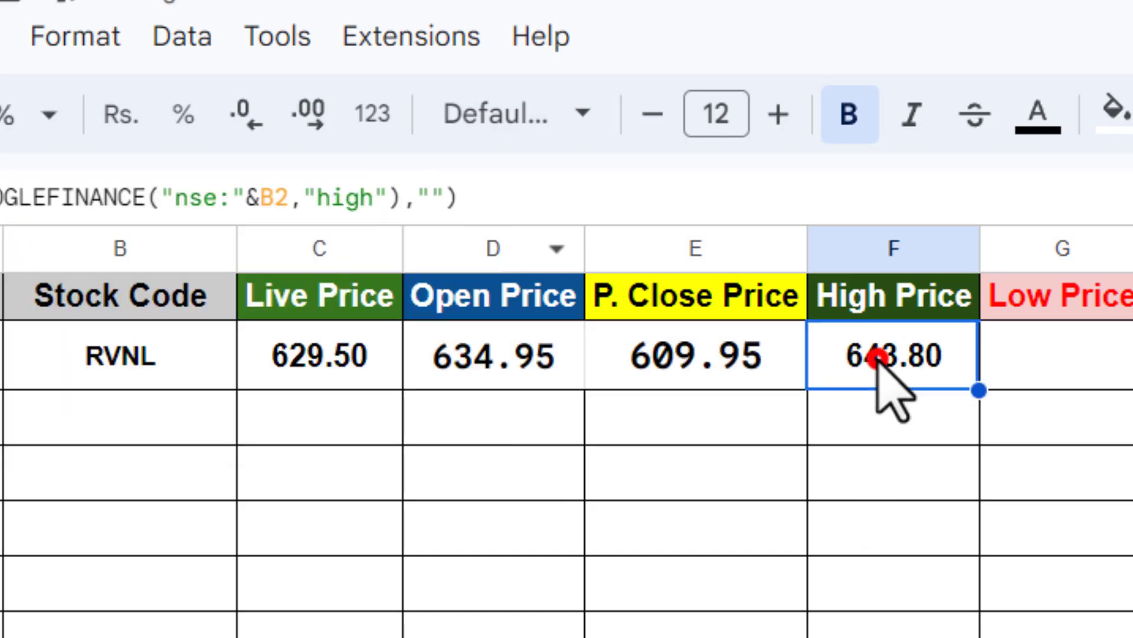
left_click(1037, 378)
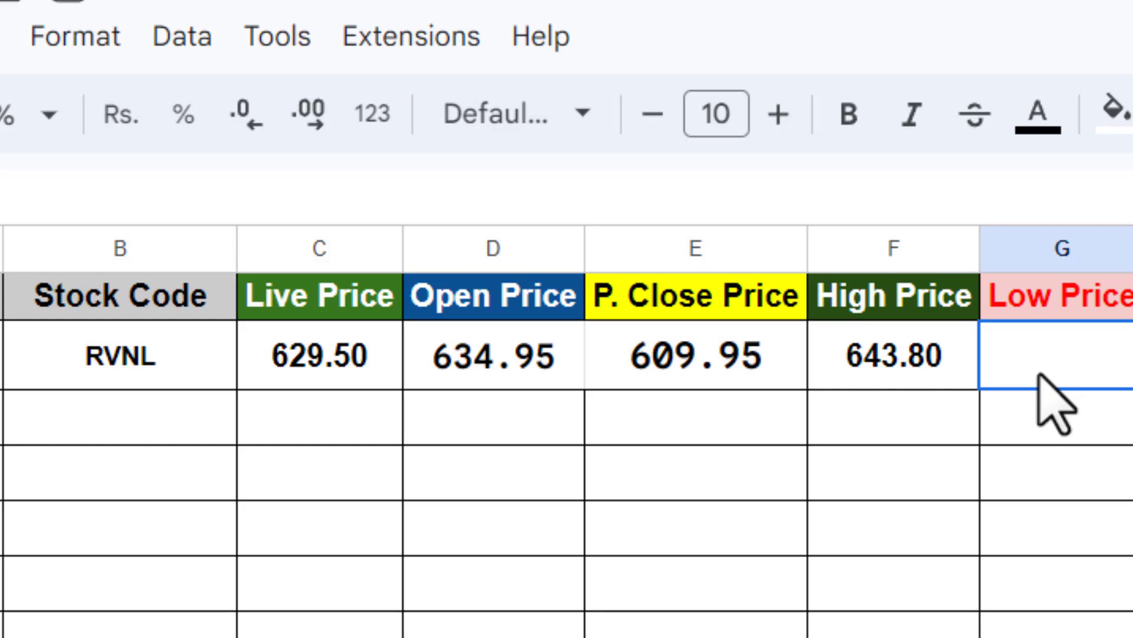
Put the "low" version of the formula in G2 (606.00), bold it, and select C2:G2.
left_click(384, 183)
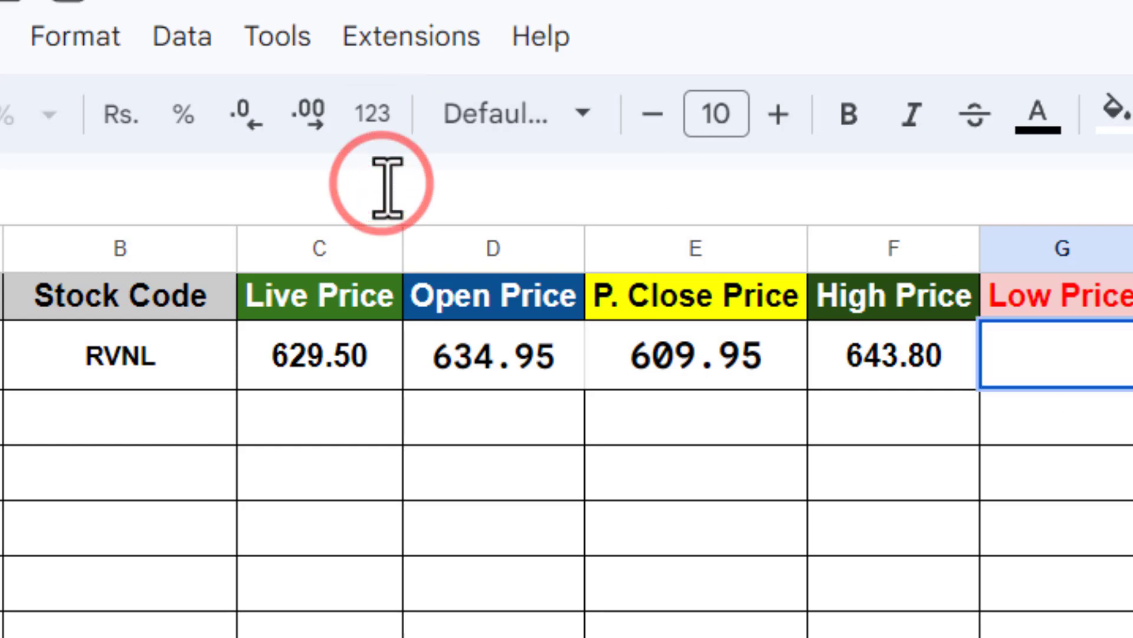
type("=iferror(GOOGLEFINANCE(\"nse:\"&B2,\"price\"),\"\")")
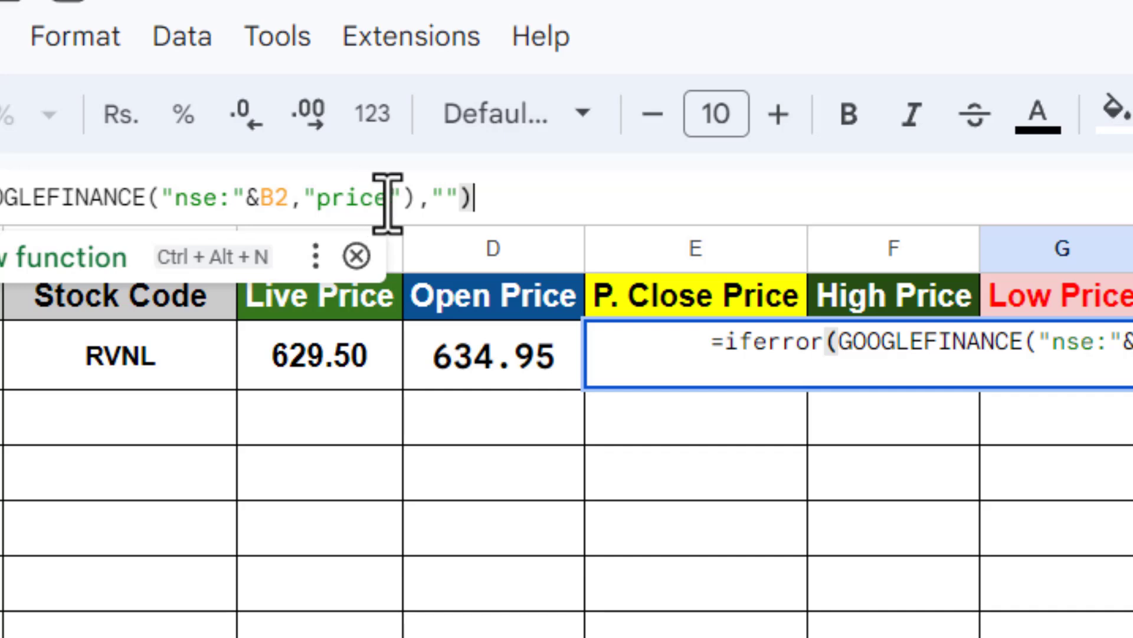
left_click(382, 197)
key("BackSpace")
key("BackSpace")
key("BackSpace")
type("low")
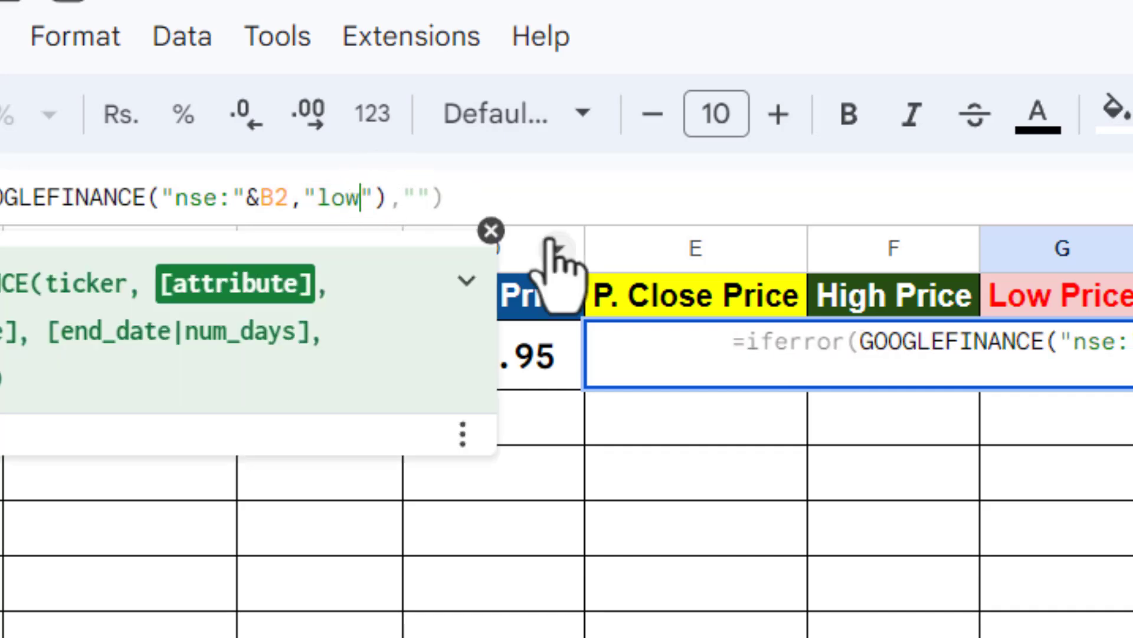
left_click(848, 114)
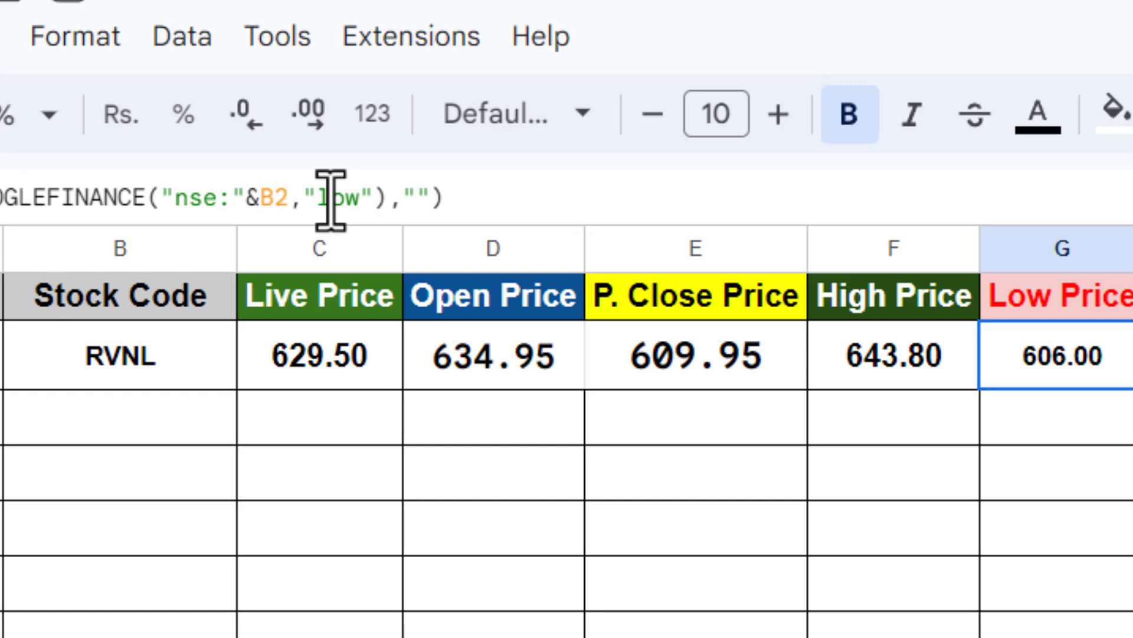
left_click(331, 354, "shift")
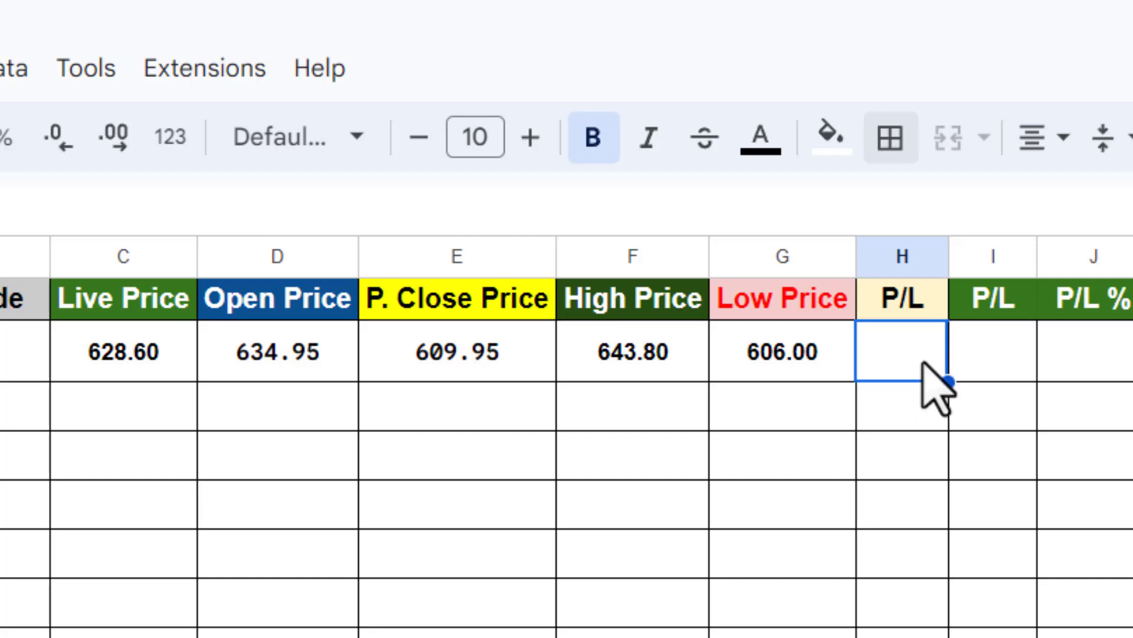
Enter =if(C2>E2,"Gain","Loss") in H2, which displays Gain for RVNL.
type("=")
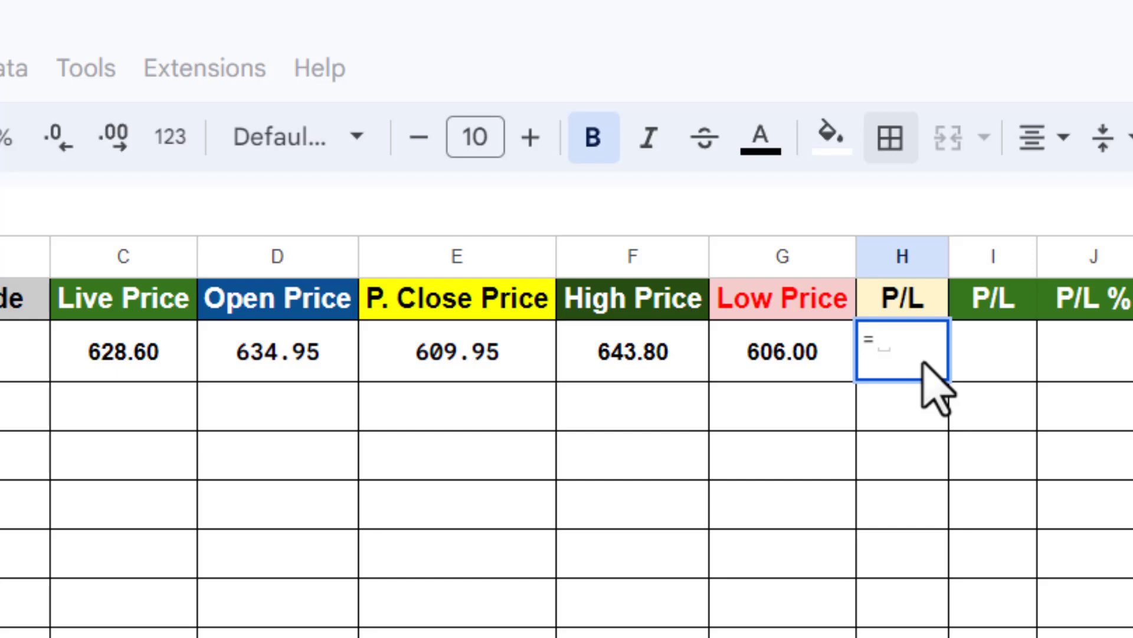
type("if(")
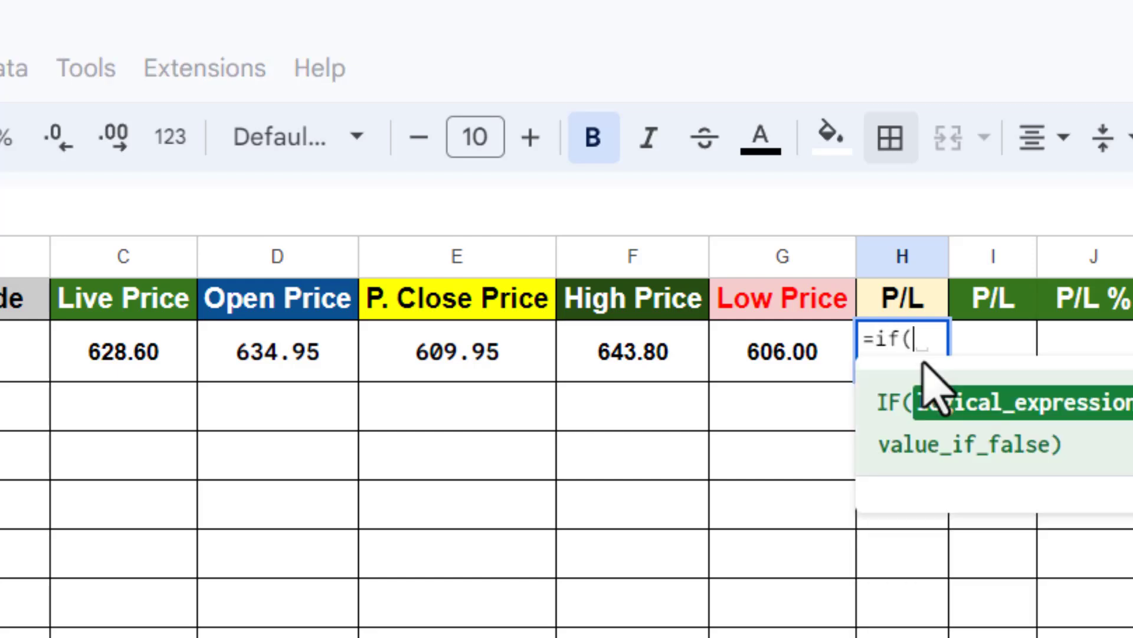
left_click(134, 365)
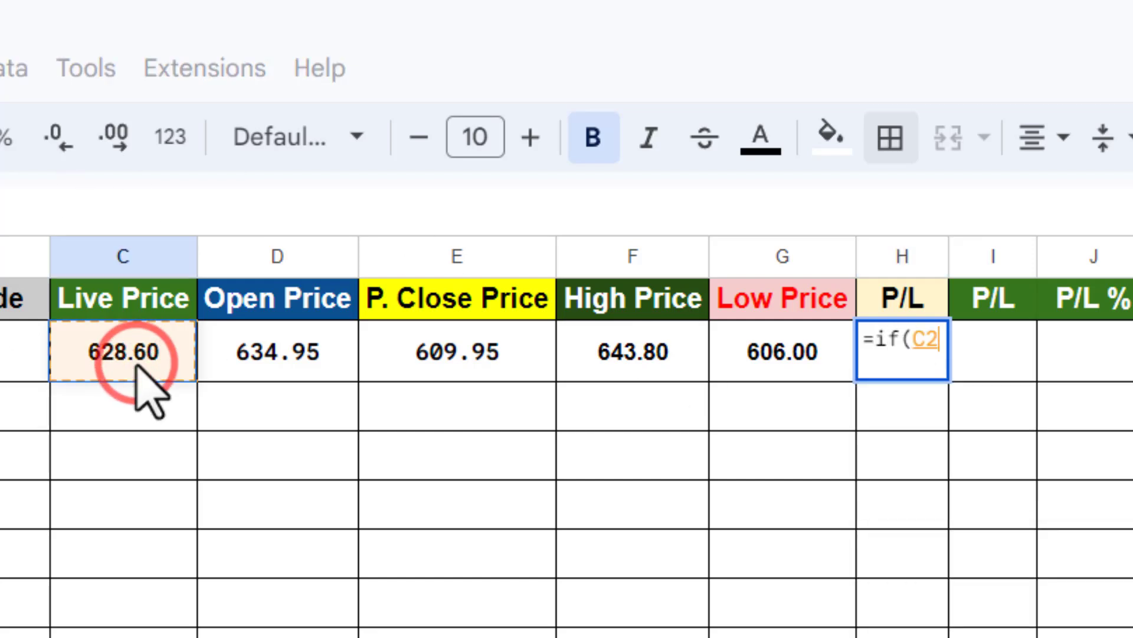
type(">")
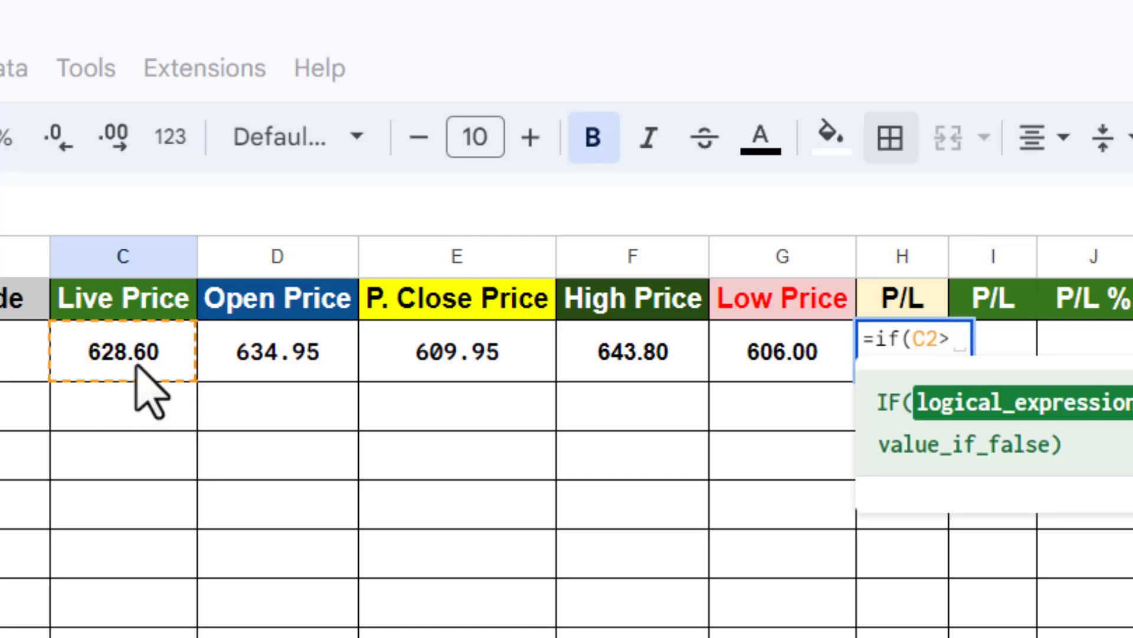
left_click(455, 362)
type(",")
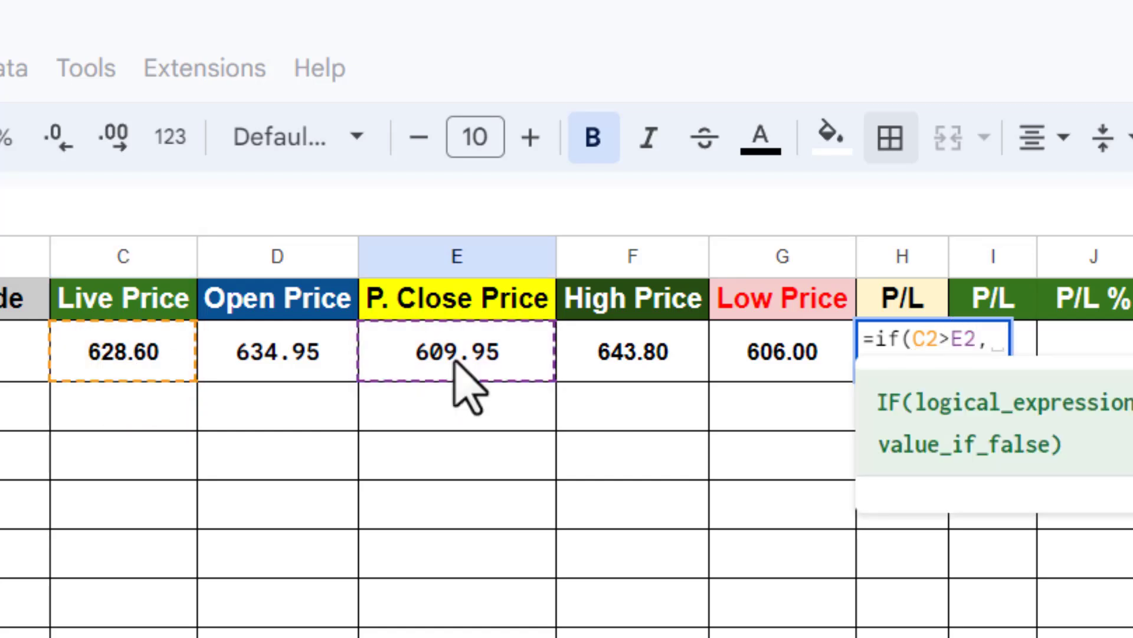
type("\"G")
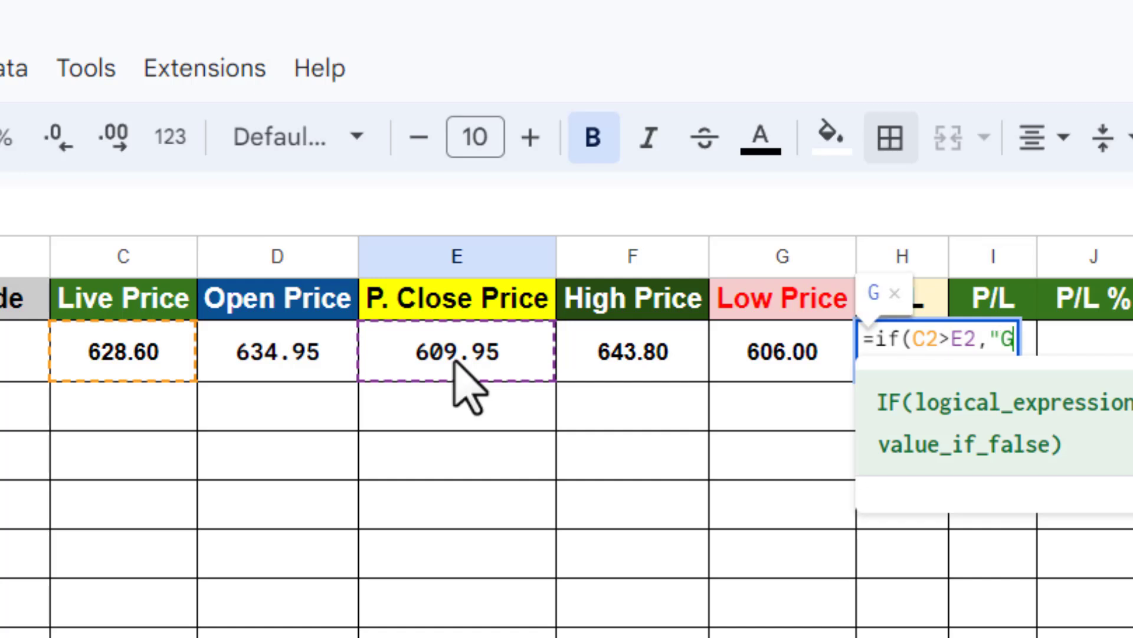
type("ain")
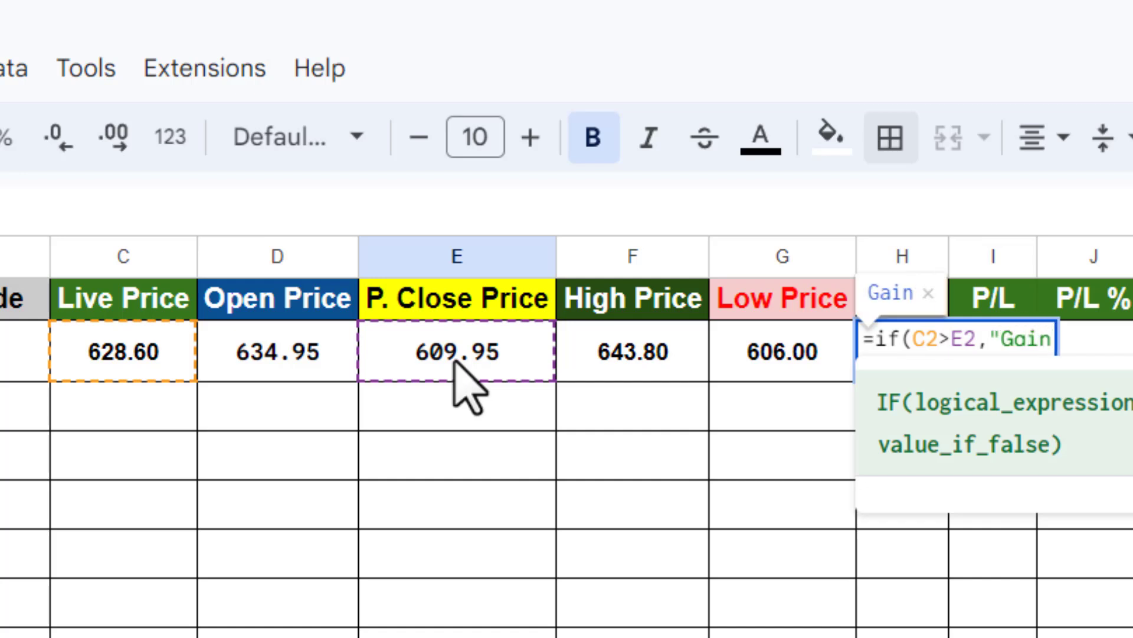
type("\",")
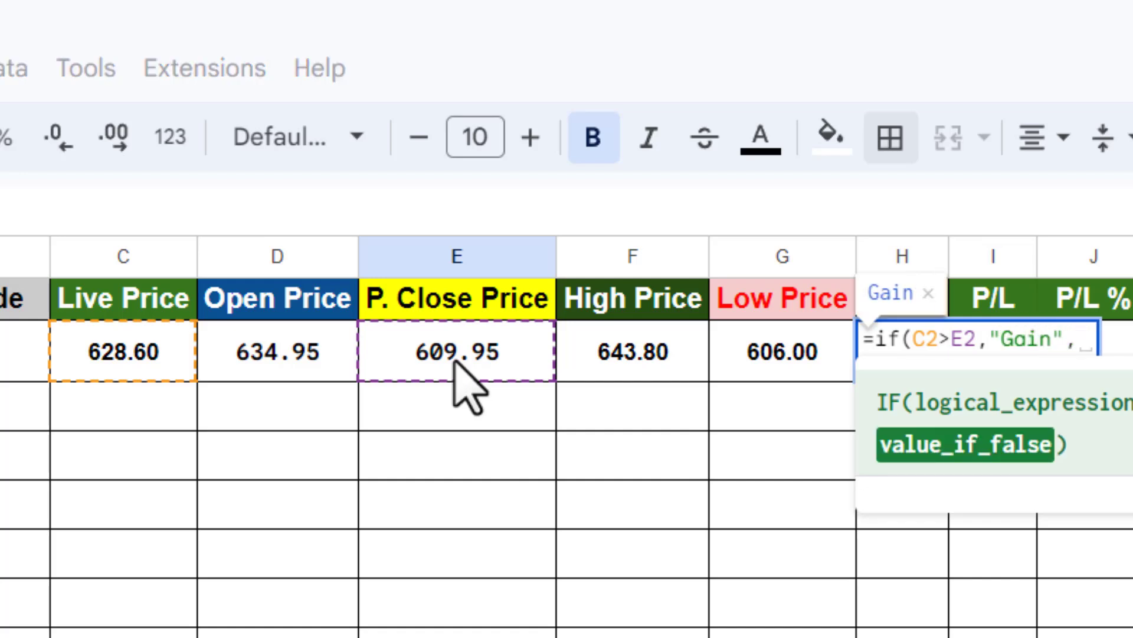
type("\"")
type("L")
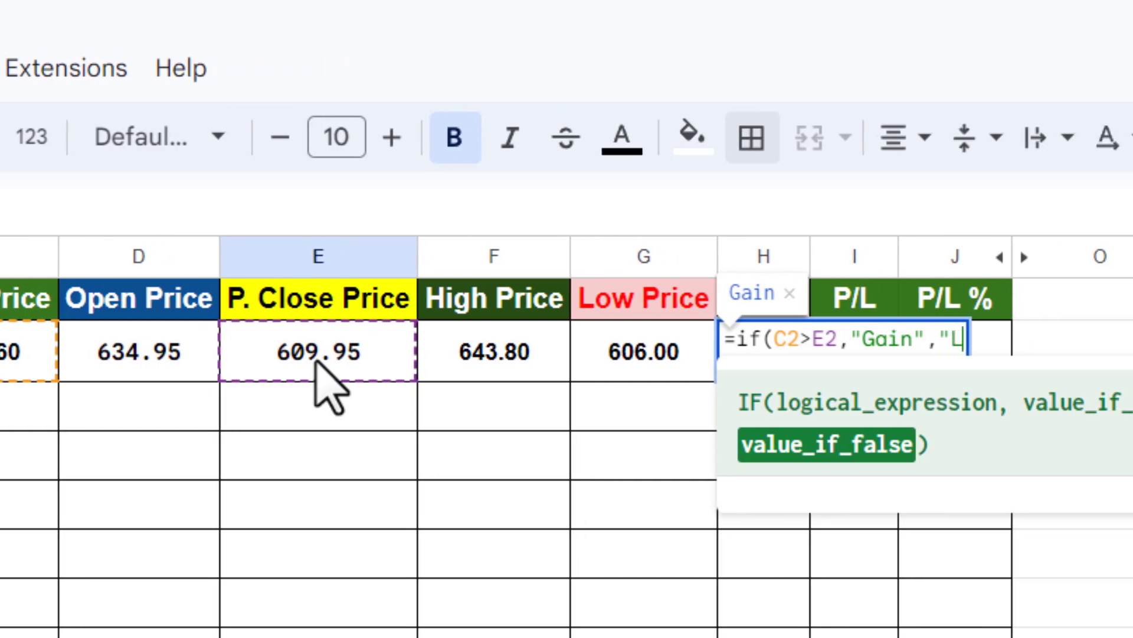
type("oss")
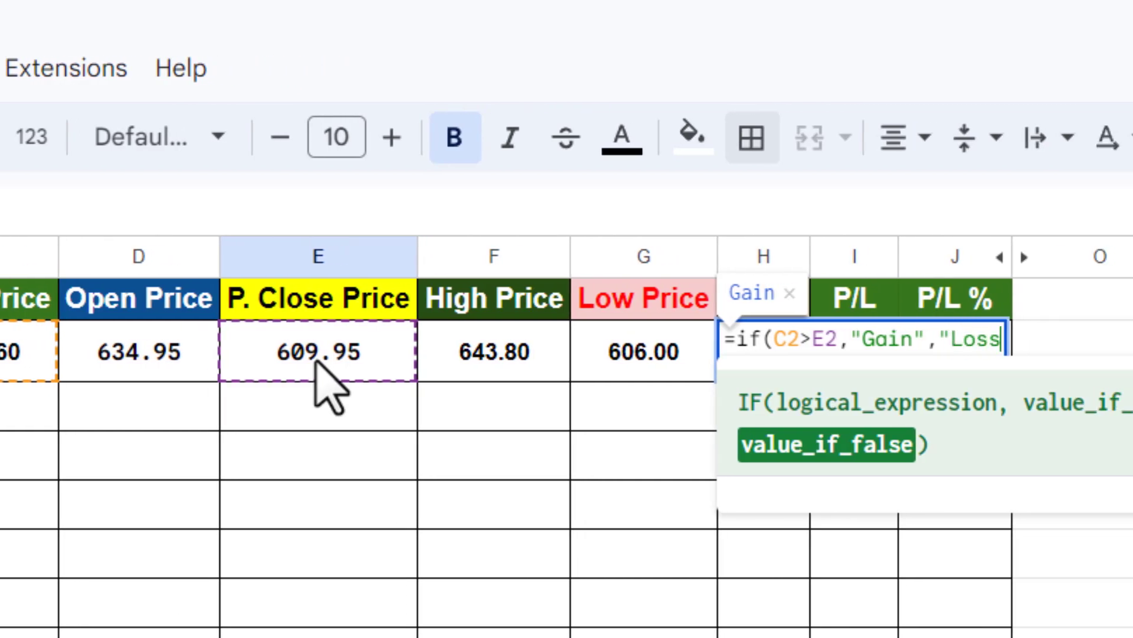
type("\")")
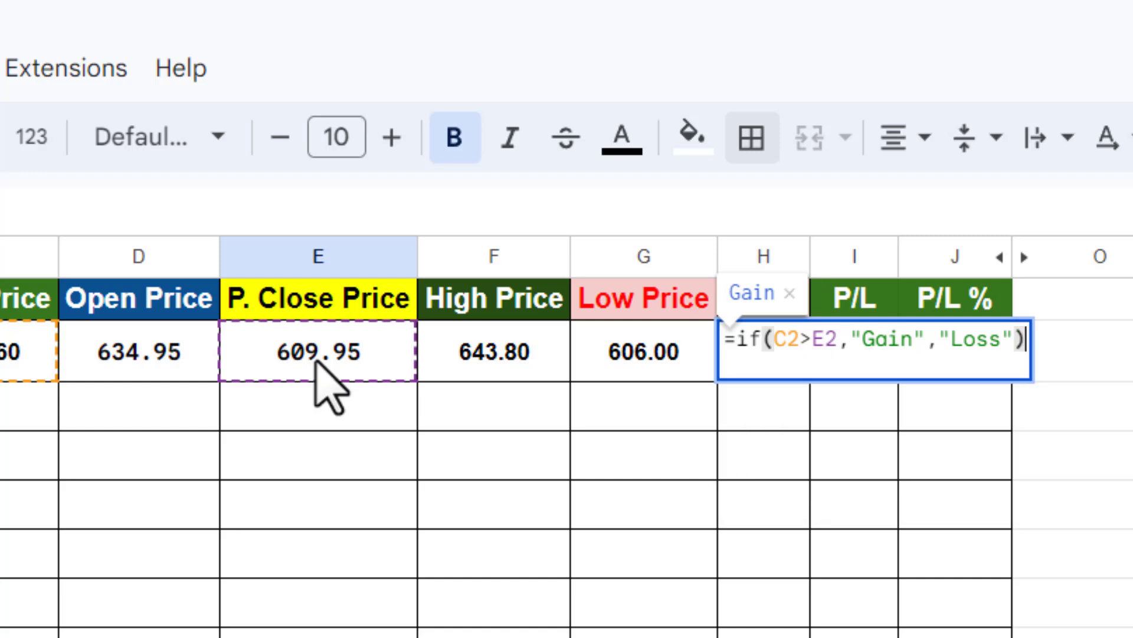
key("Return")
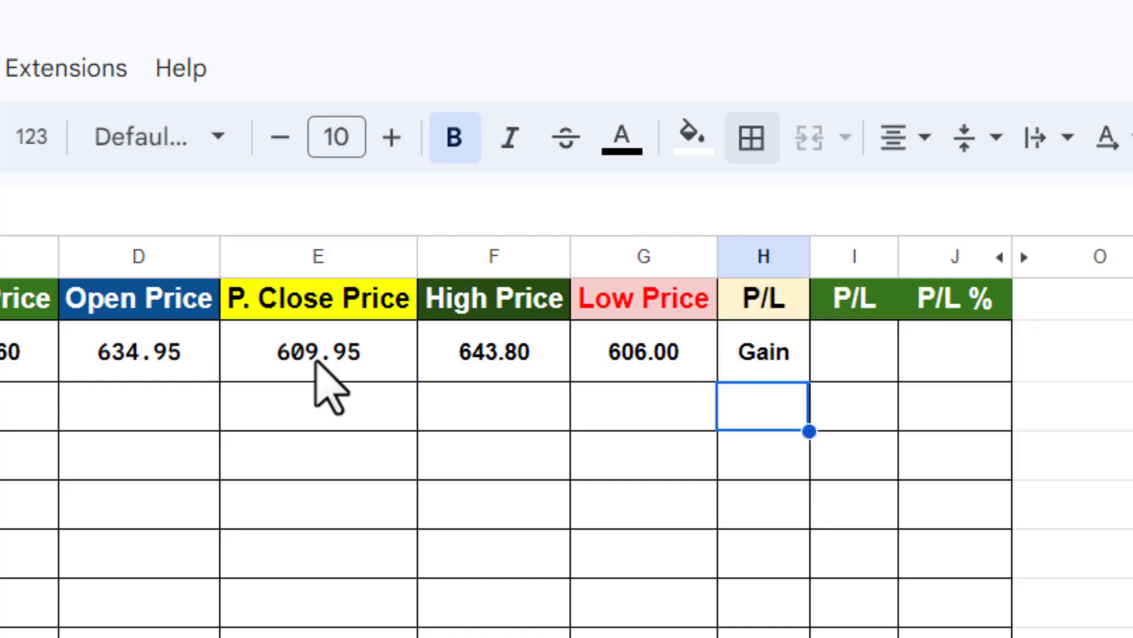
Enter =C2-E2 in I2 to show RVNL's profit/loss of 20.10.
left_click(742, 349)
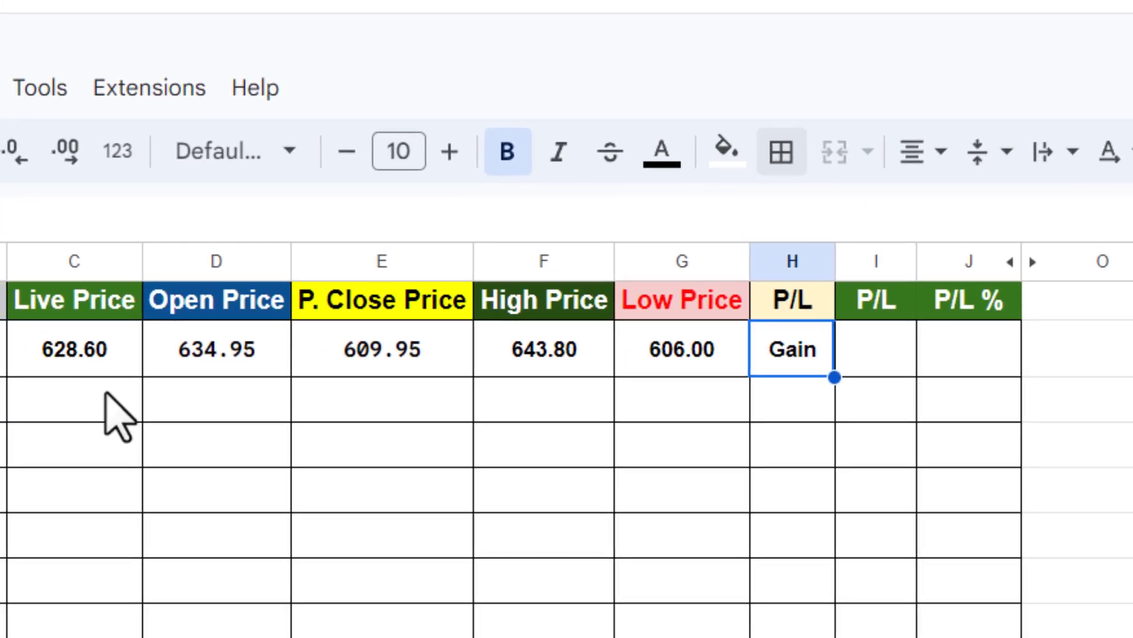
left_click(881, 353)
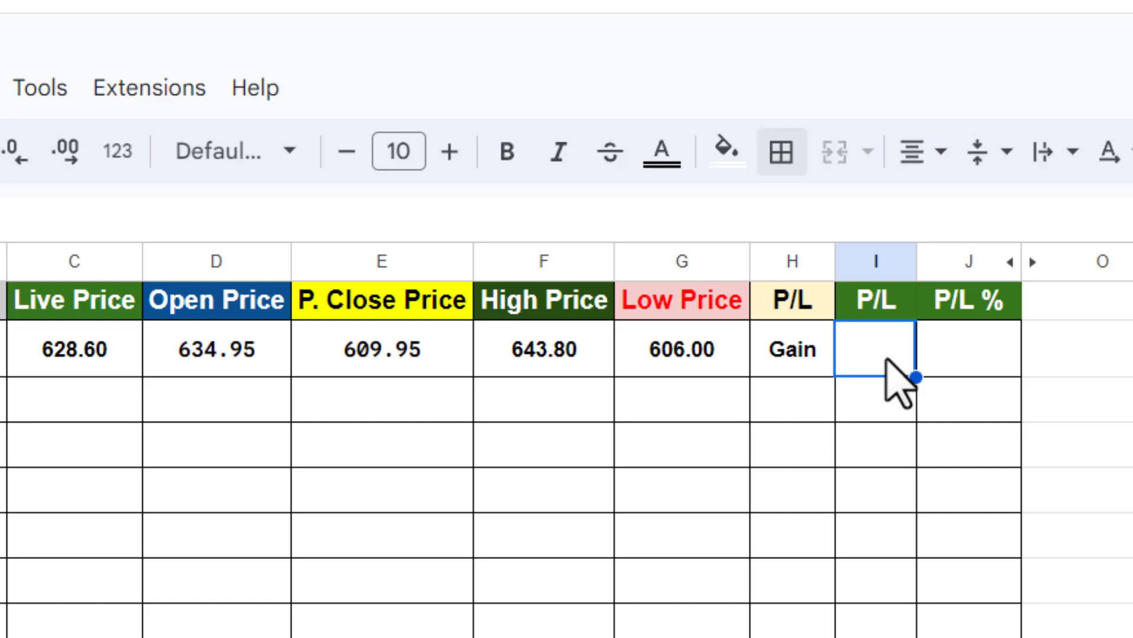
left_click(794, 353)
left_click(866, 358)
type("=")
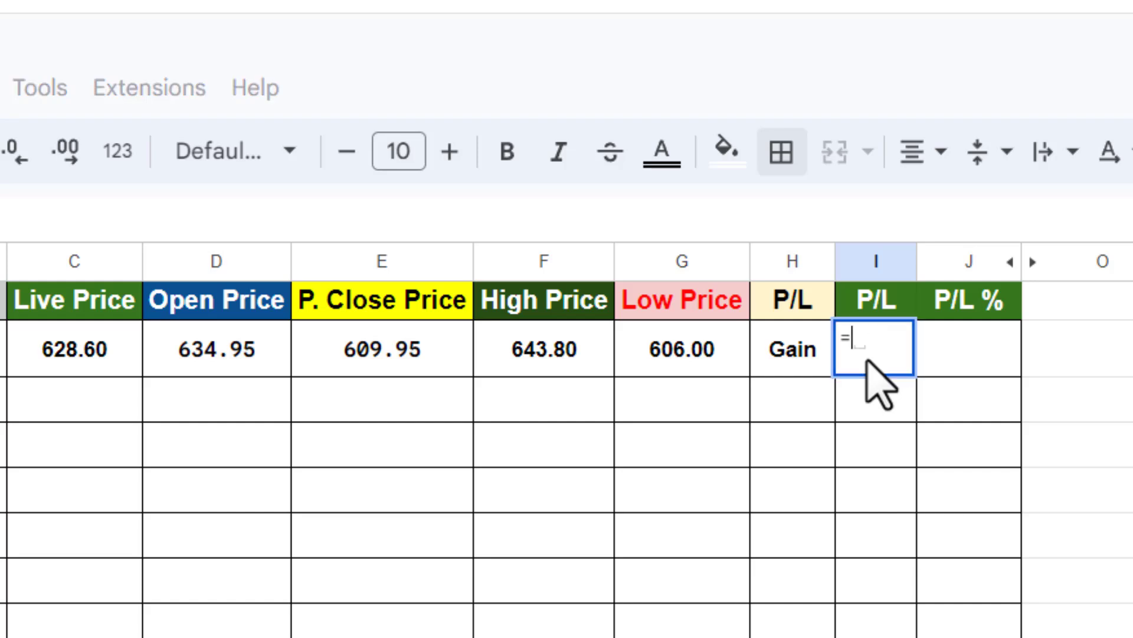
left_click(90, 354)
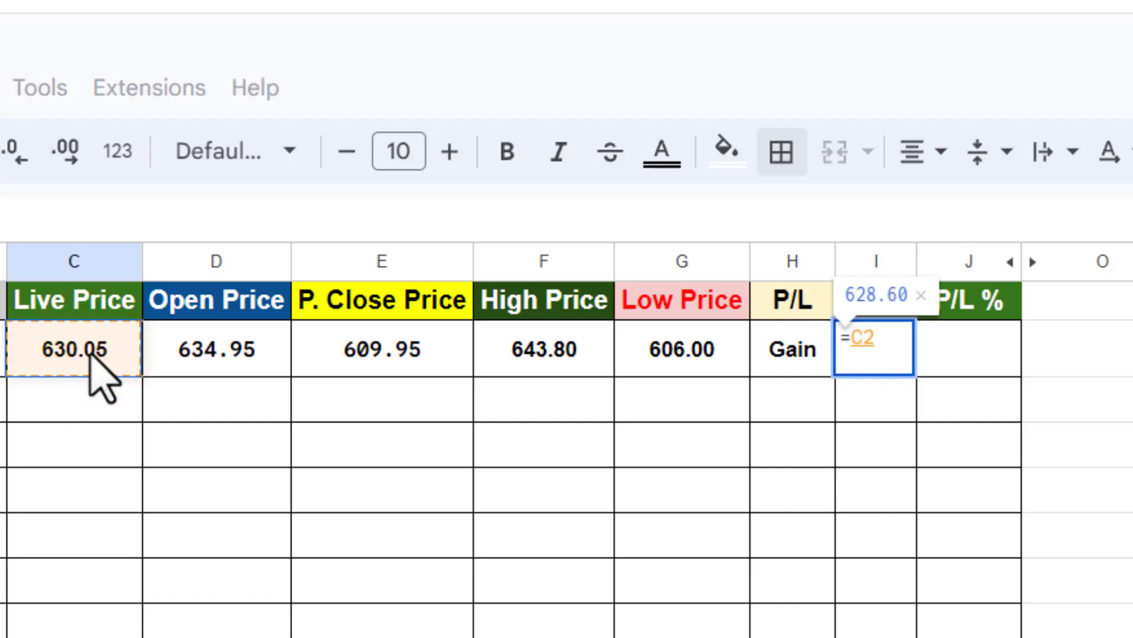
type("-")
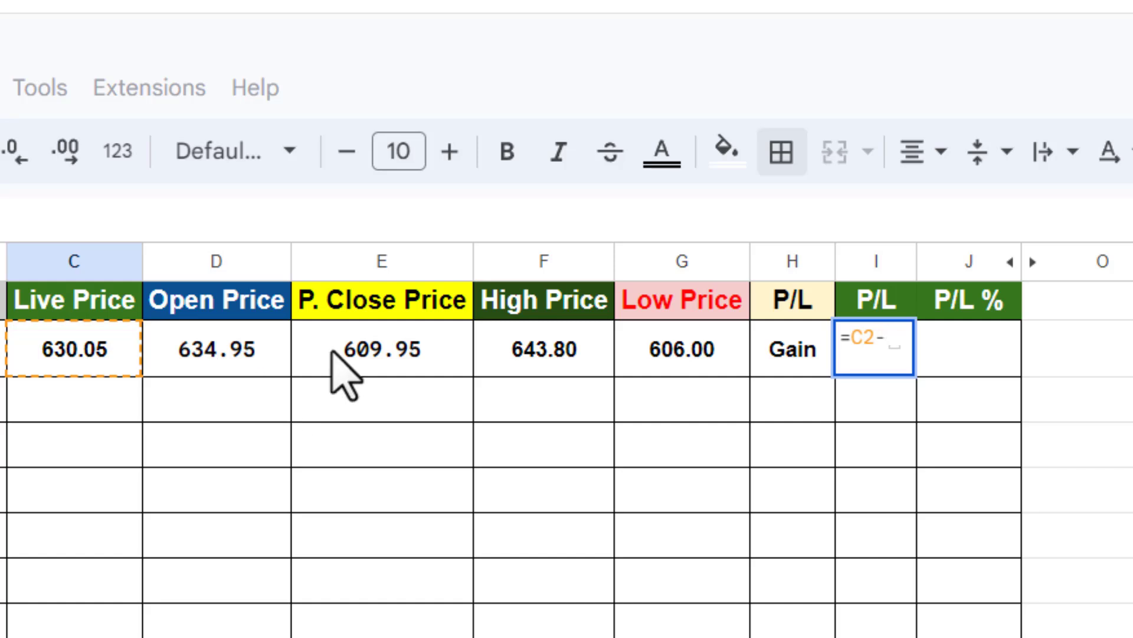
left_click(344, 376)
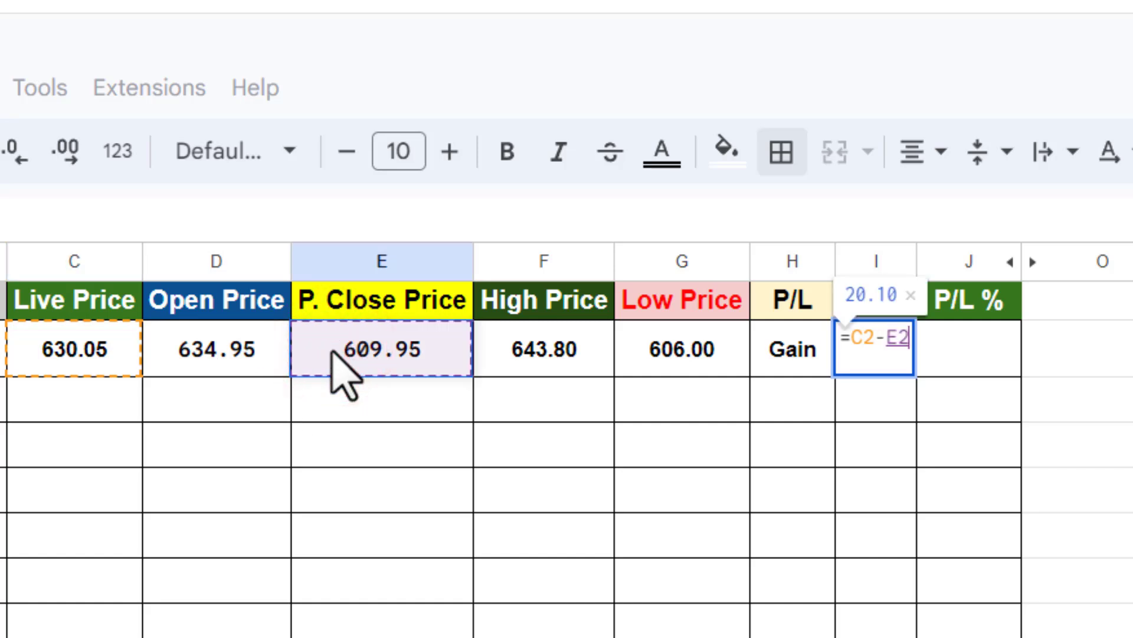
key("Return")
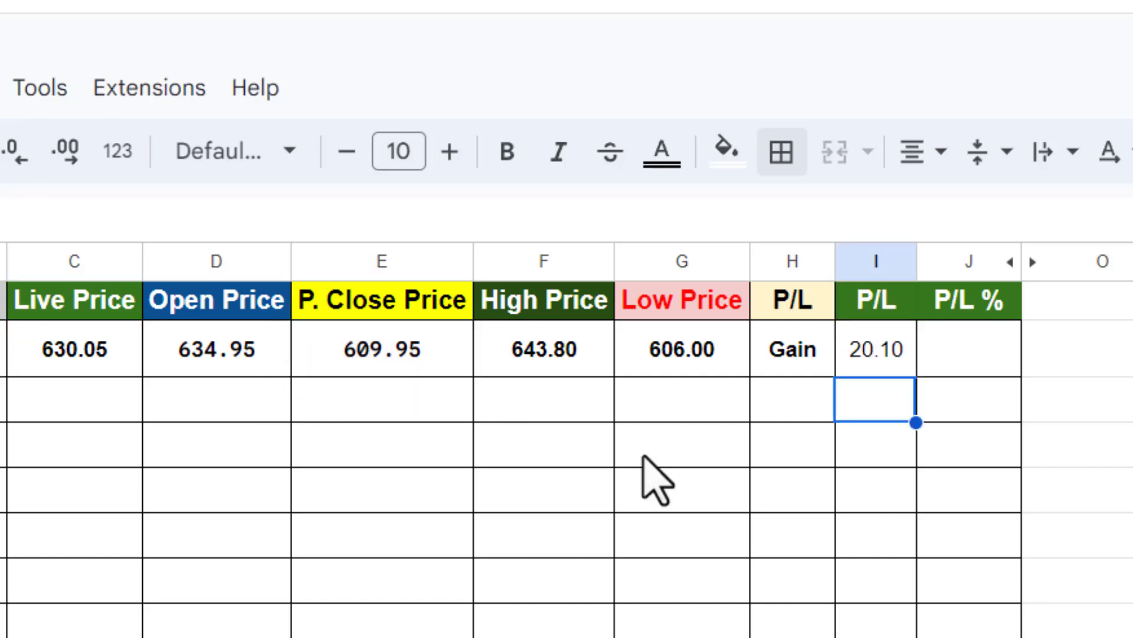
left_click(873, 349)
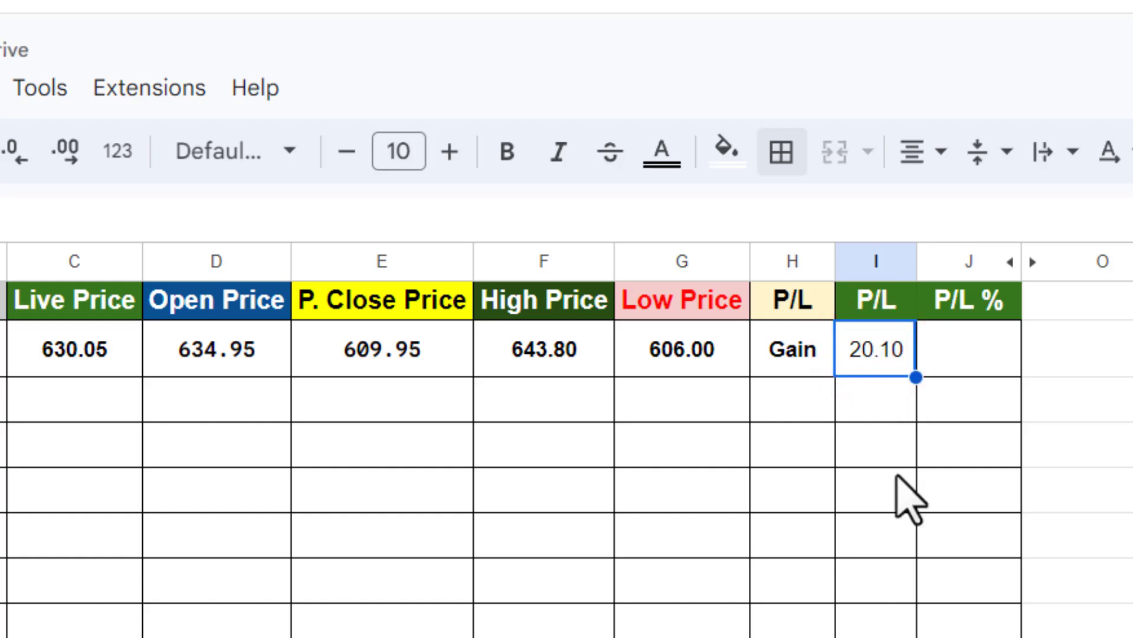
left_click(965, 363)
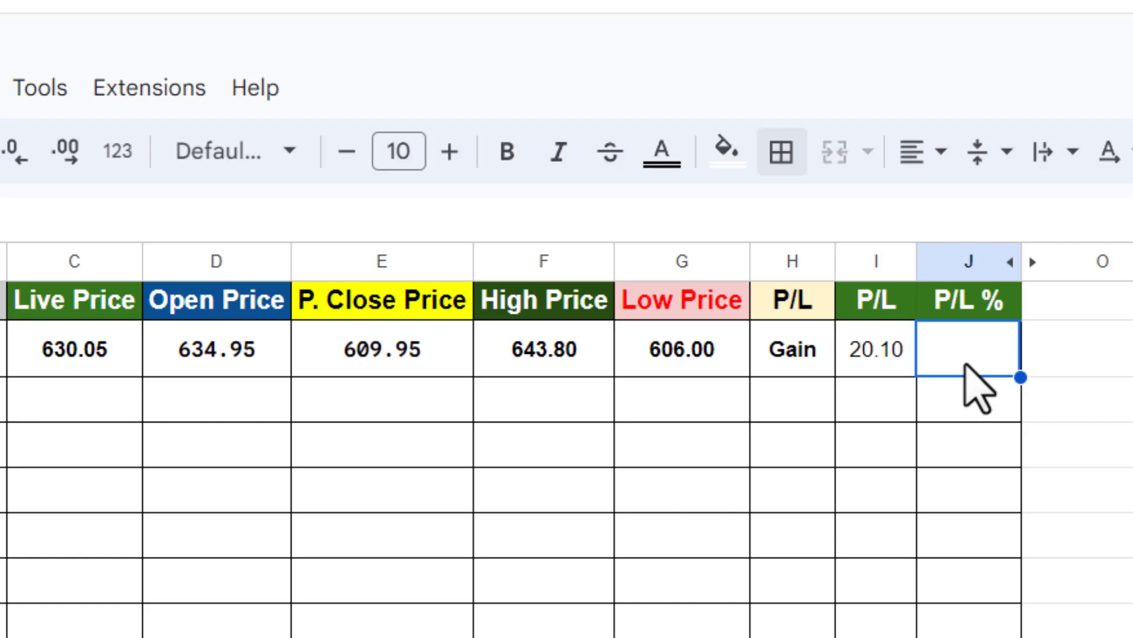
Enter =I2*100/D2/100 in J2 to show the P/L percentage against the open price.
type("=")
left_click(877, 348)
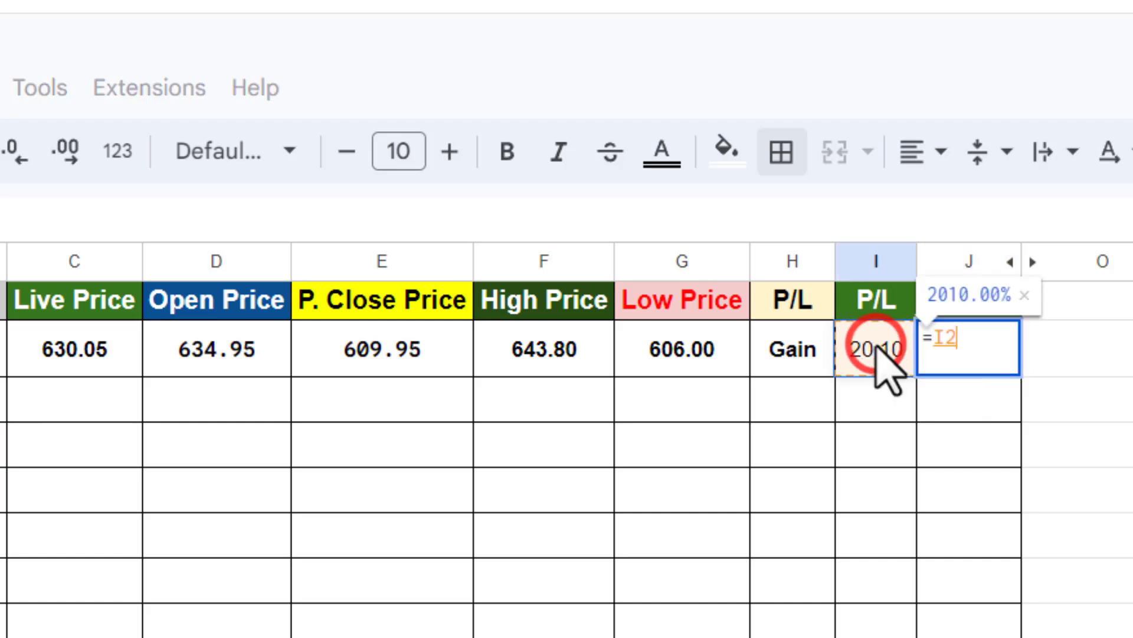
type("*")
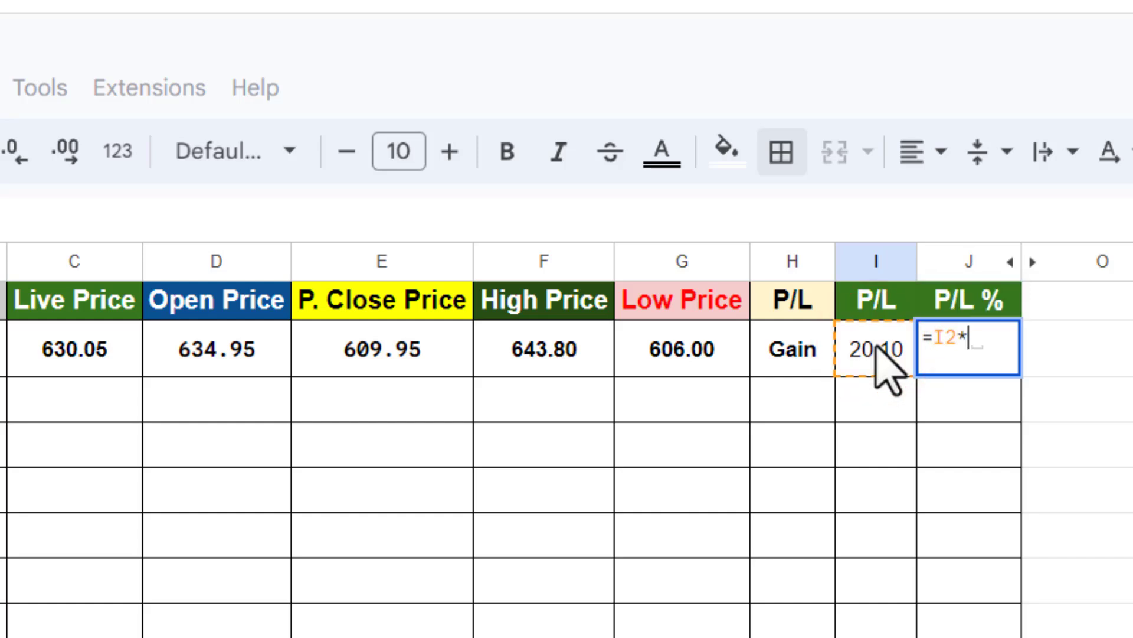
type("100")
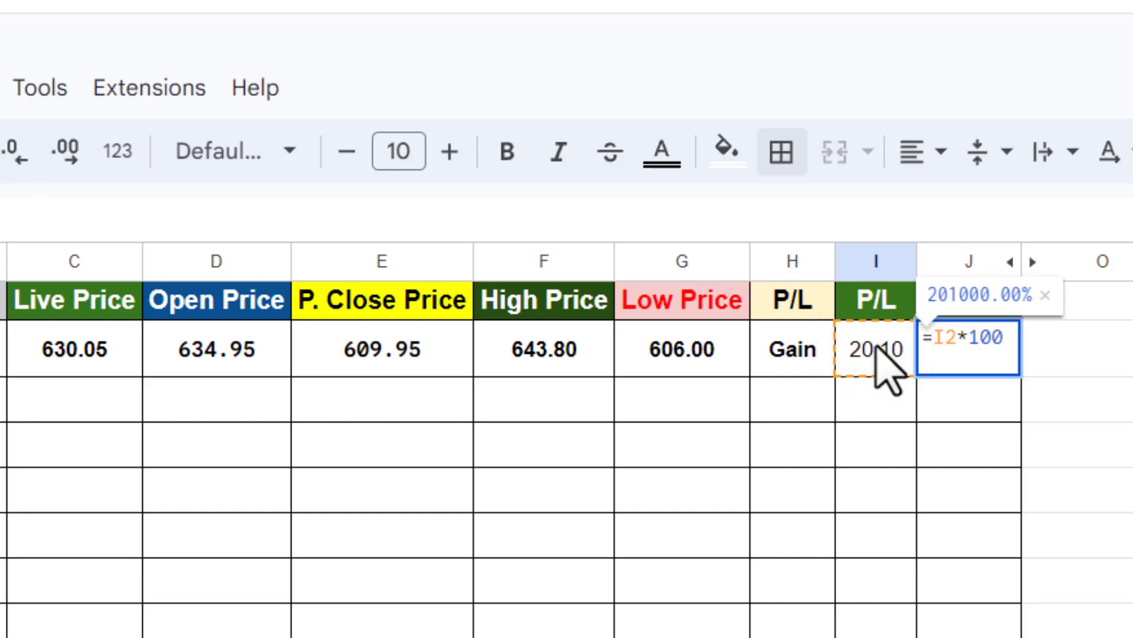
type("/")
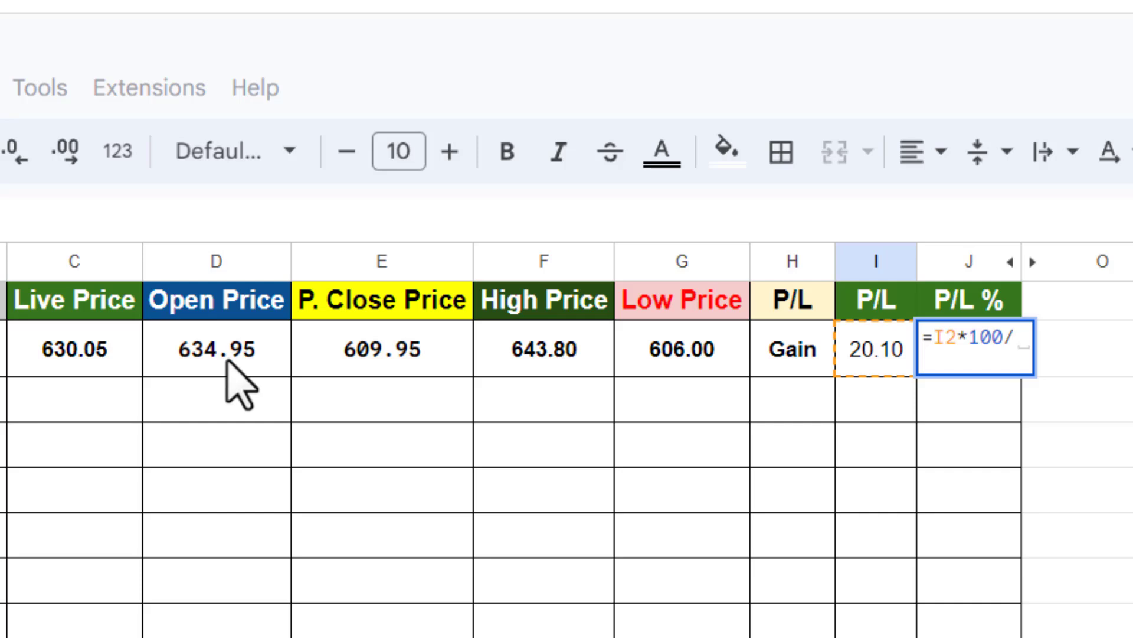
left_click(229, 362)
type("/")
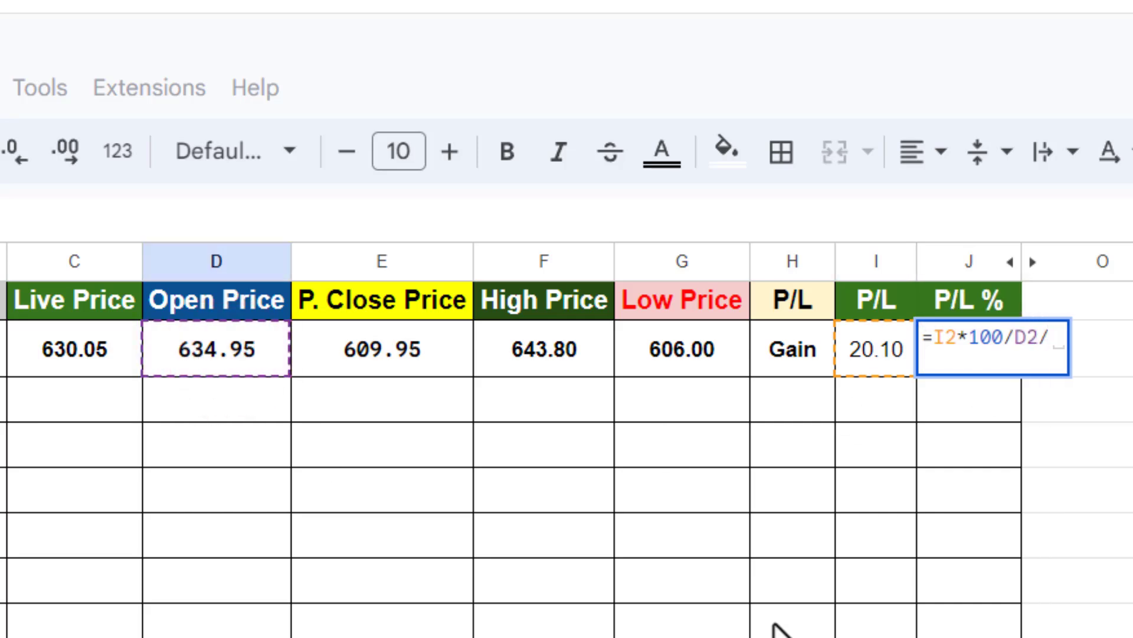
type("100")
key("Return")
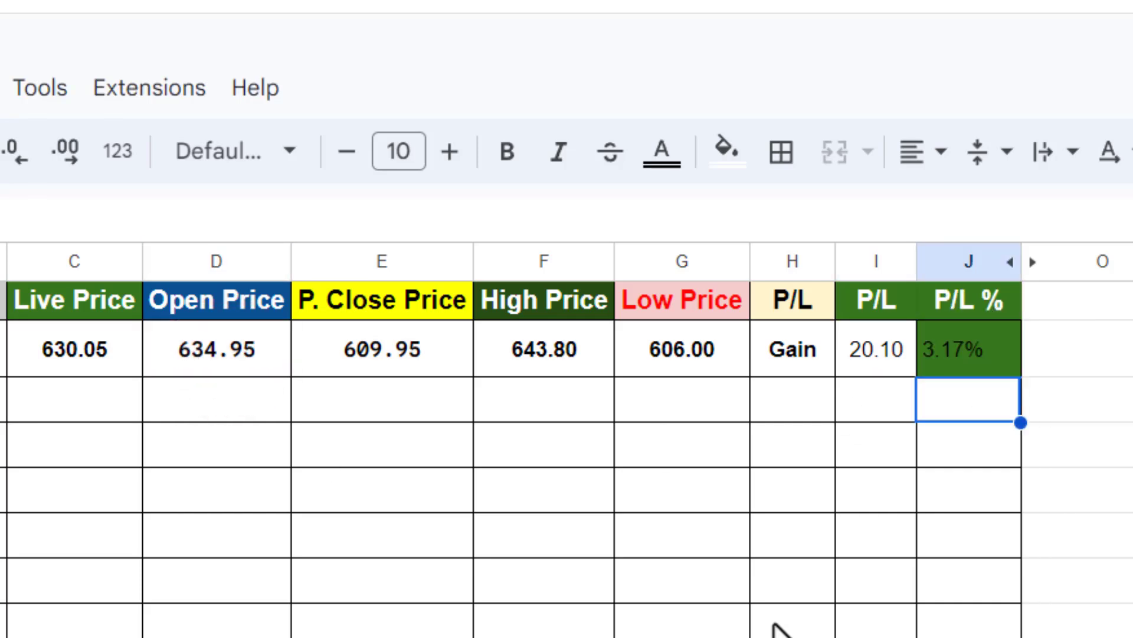
left_click(955, 357)
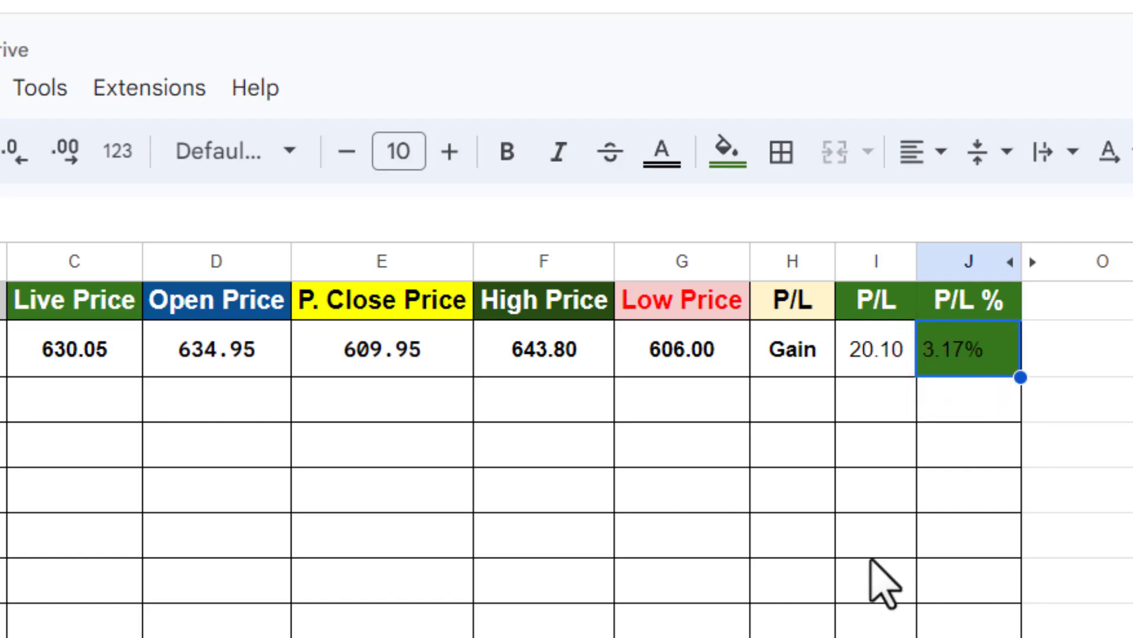
left_click(863, 410)
Enter RVNL's buy price of 540 in L2 and quantity of 20 in M2.
key("Left")
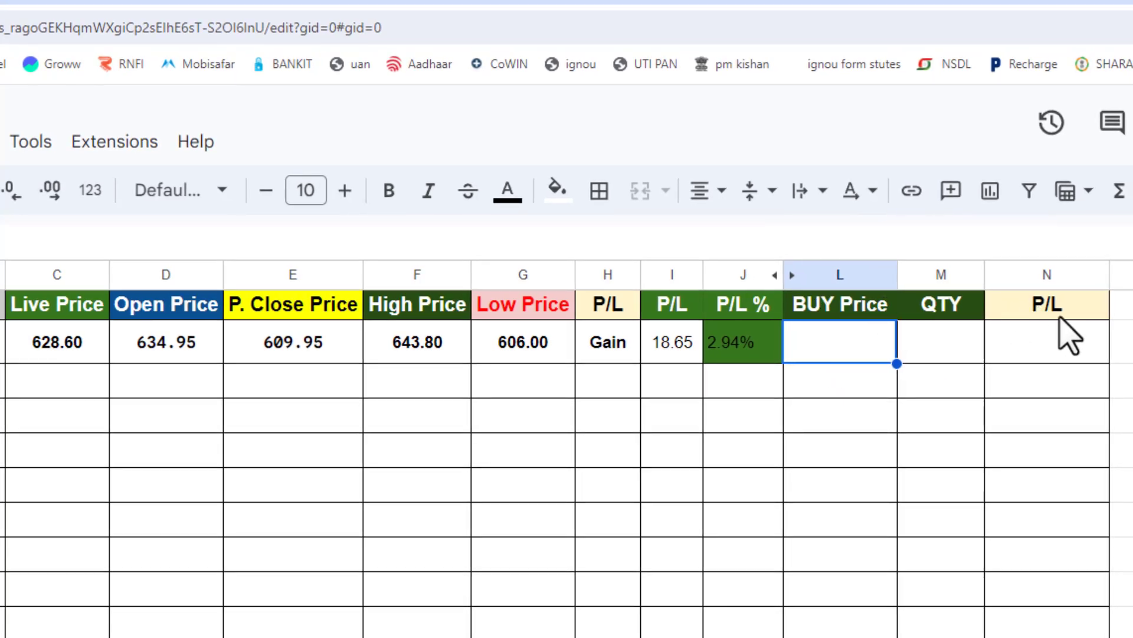
left_click(833, 349)
type("5")
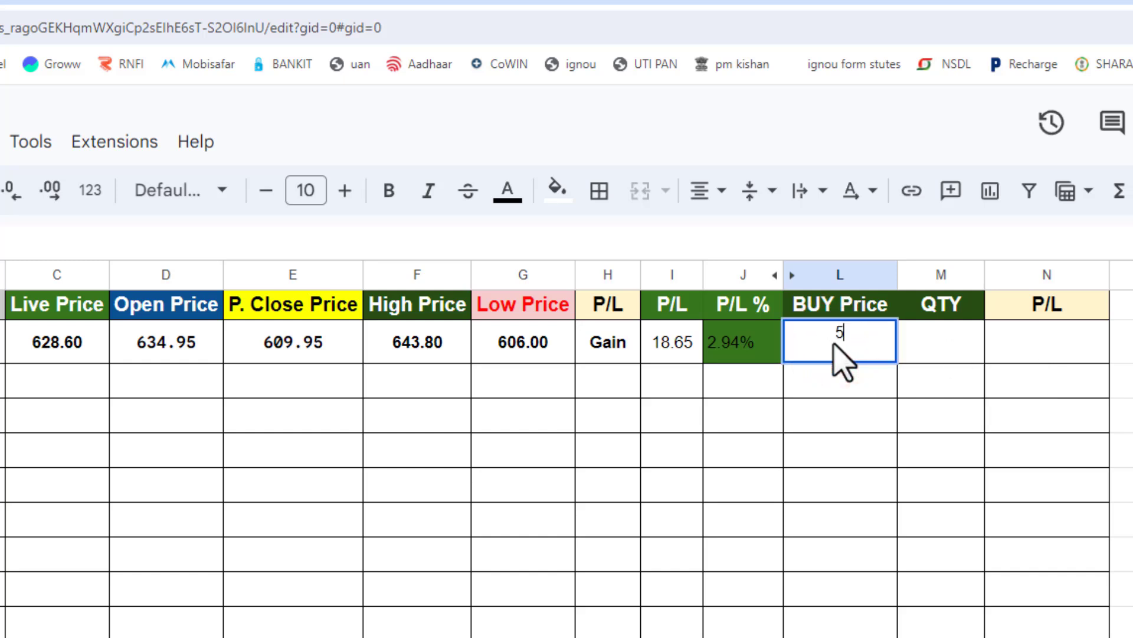
type("40")
left_click(835, 378)
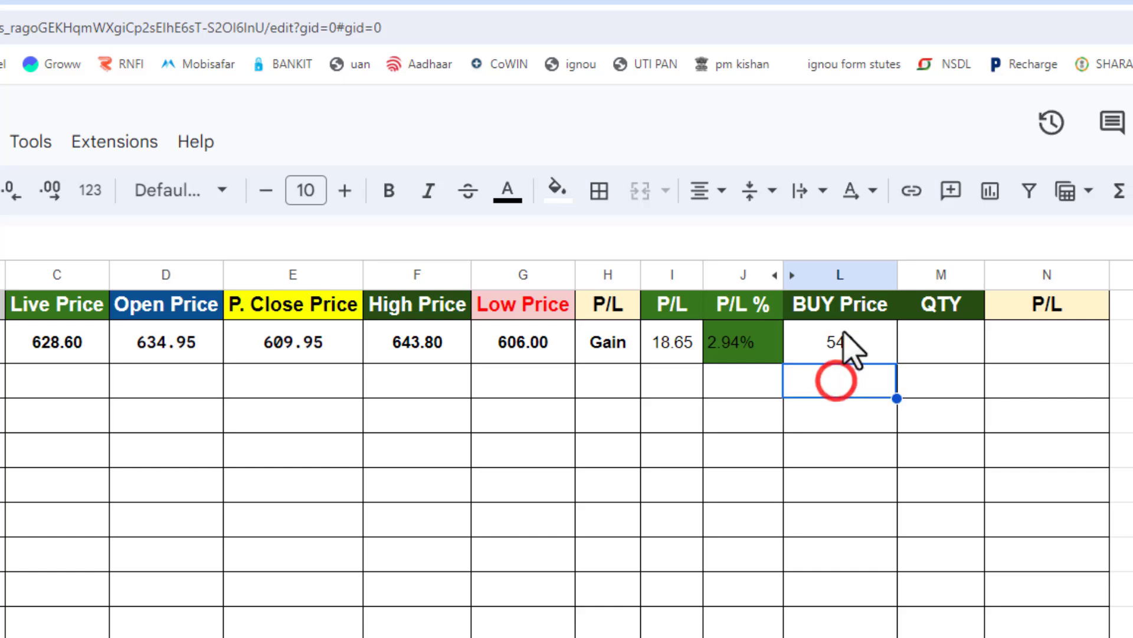
left_click(841, 330)
left_click(949, 353)
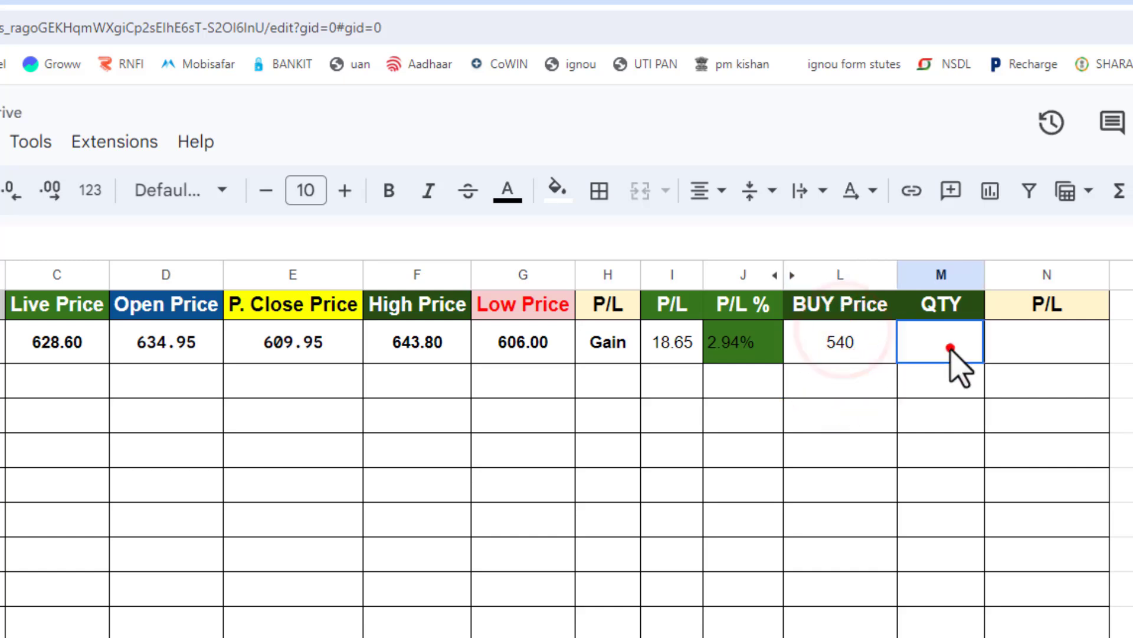
type("20")
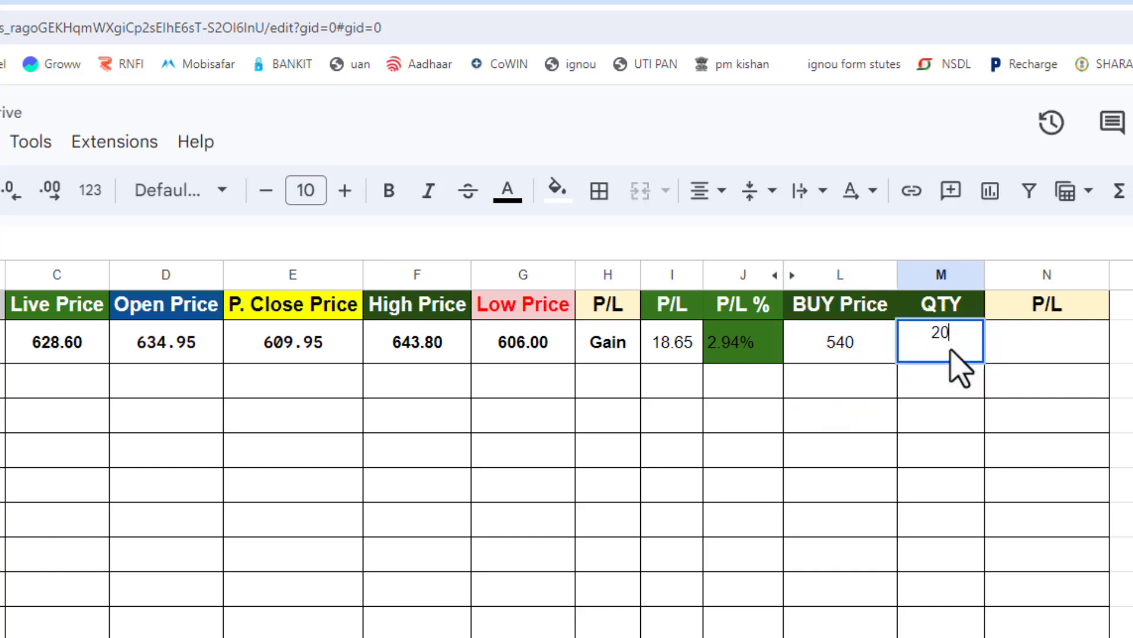
left_click(946, 379)
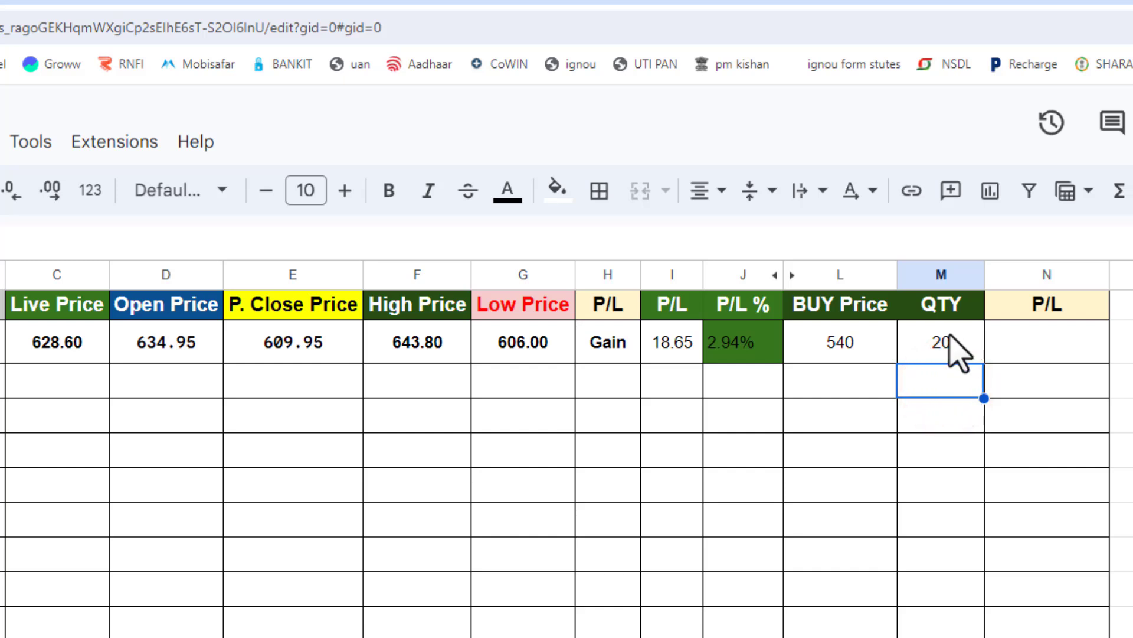
left_click(1021, 351)
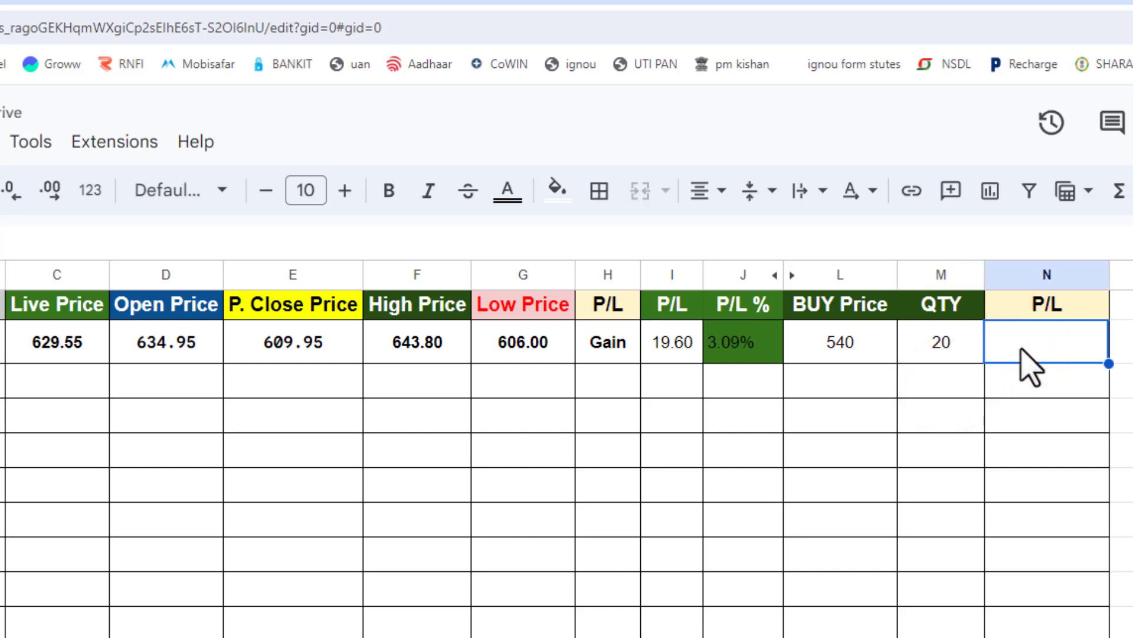
Enter =(C2-L2)*M2 in N2 so total P/L shows 1791.
type("=")
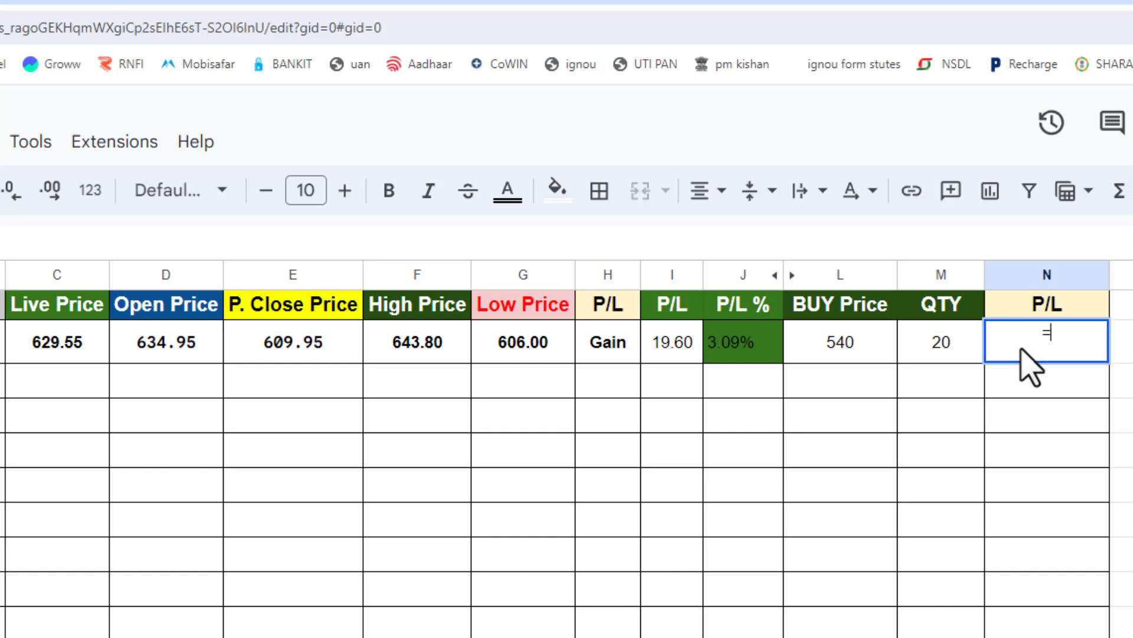
type("(")
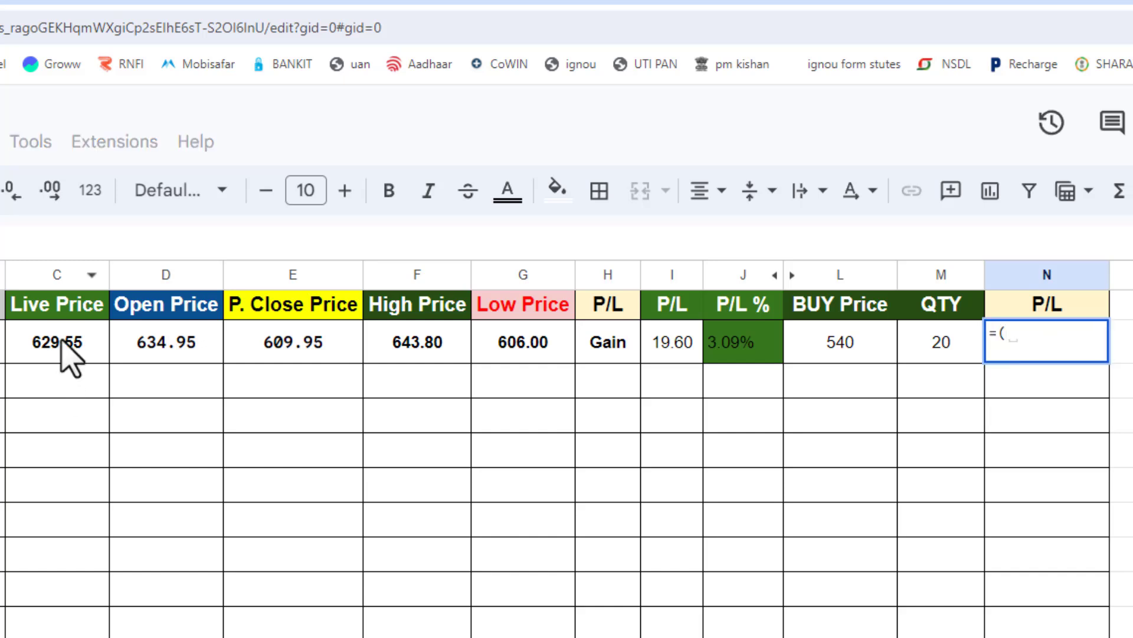
left_click(57, 344)
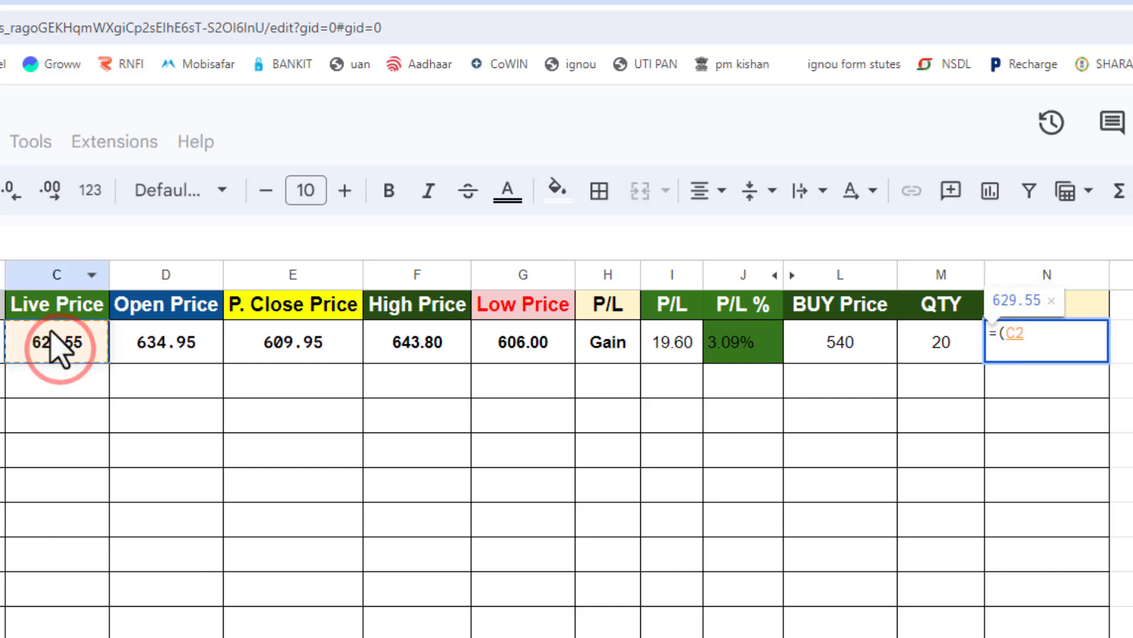
type("-")
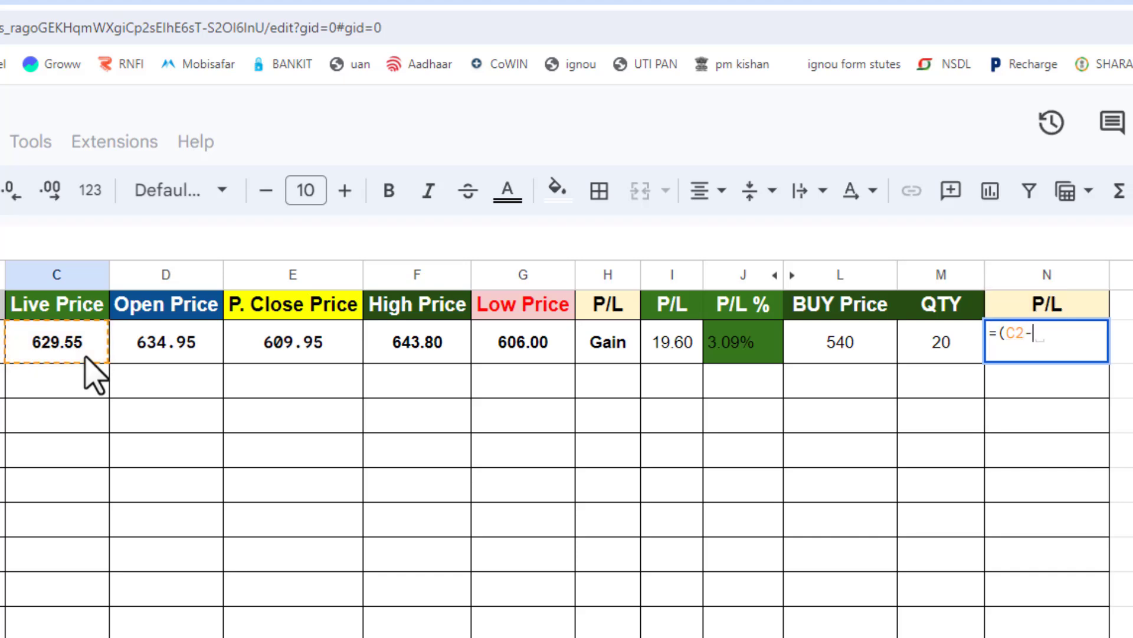
left_click(856, 348)
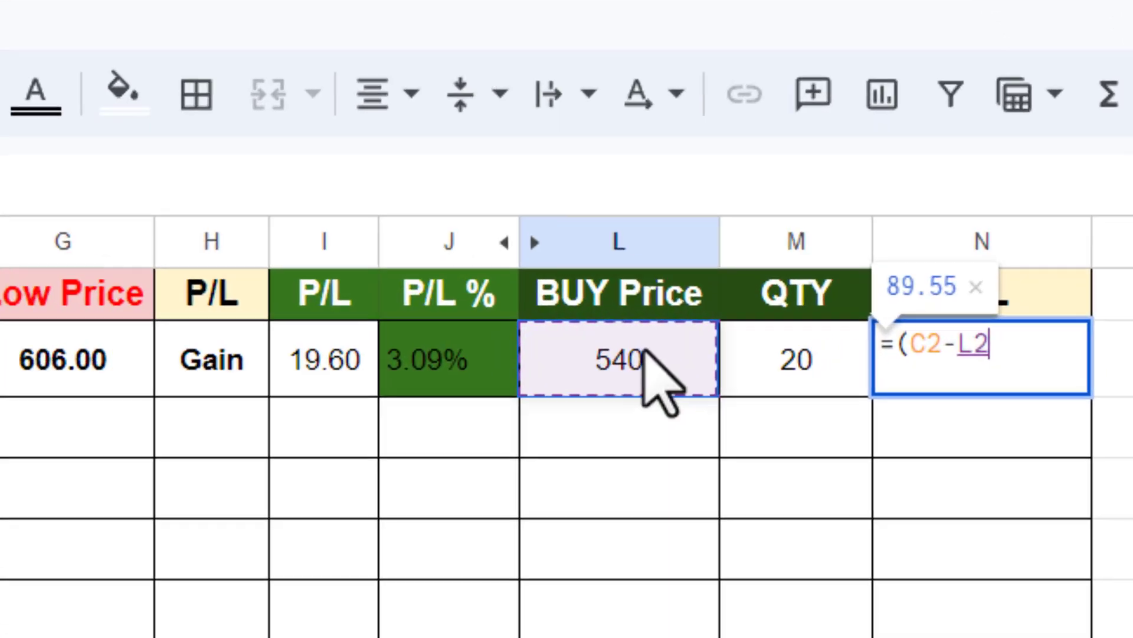
type(")*")
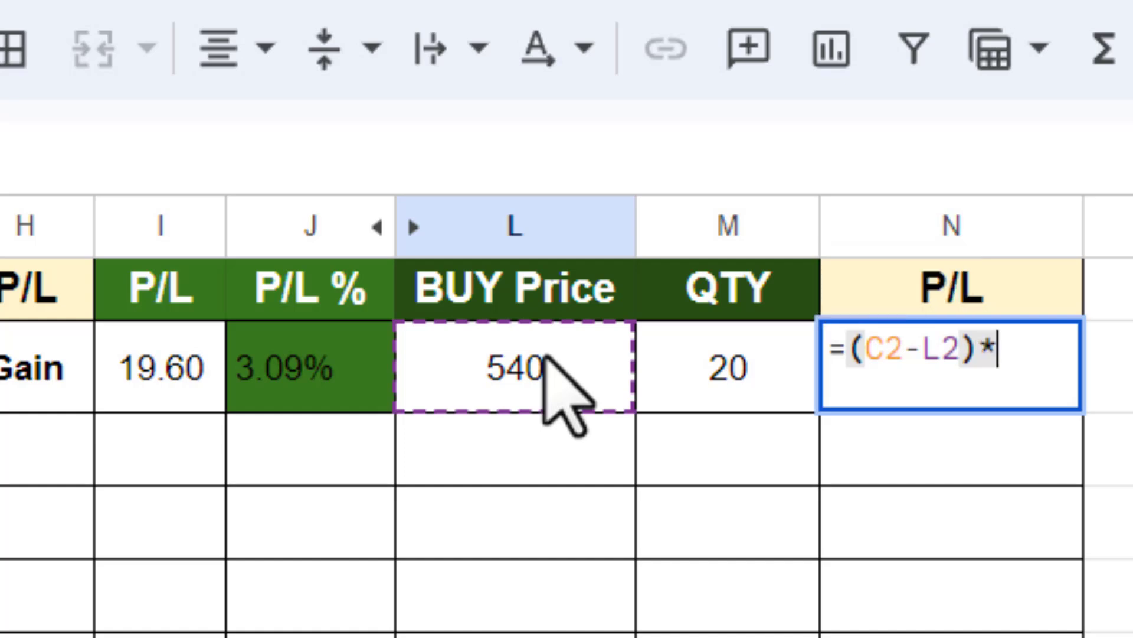
left_click(700, 369)
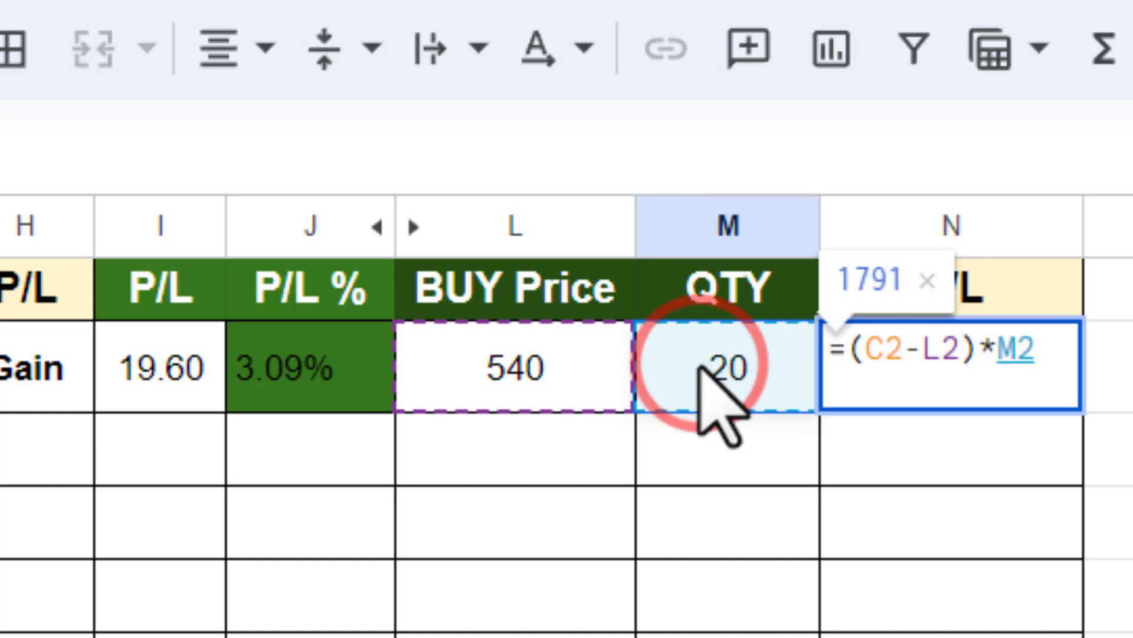
key("Return")
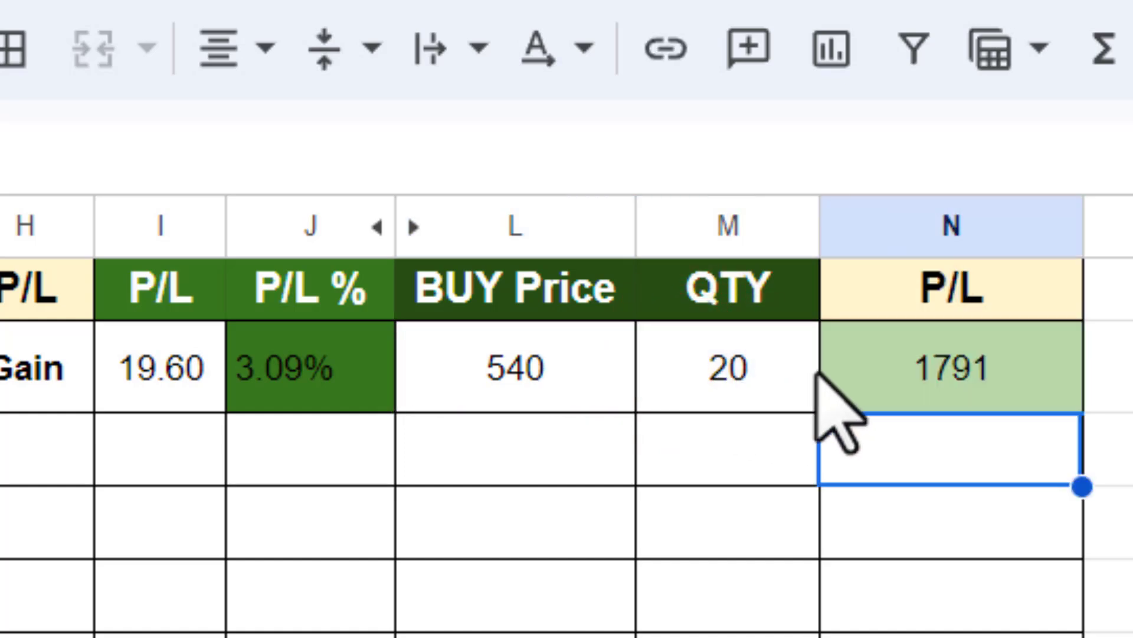
left_click(931, 331)
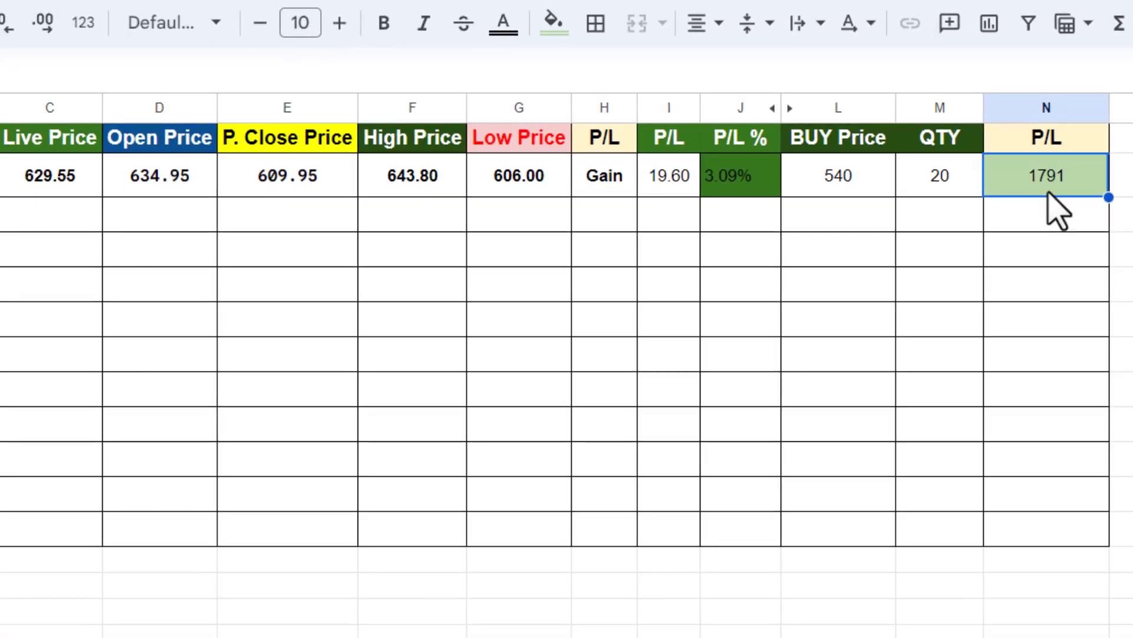
Set the L2 buy price to 700, turning total P/L red at -1409, then to 500 for 2591.
left_click(829, 183)
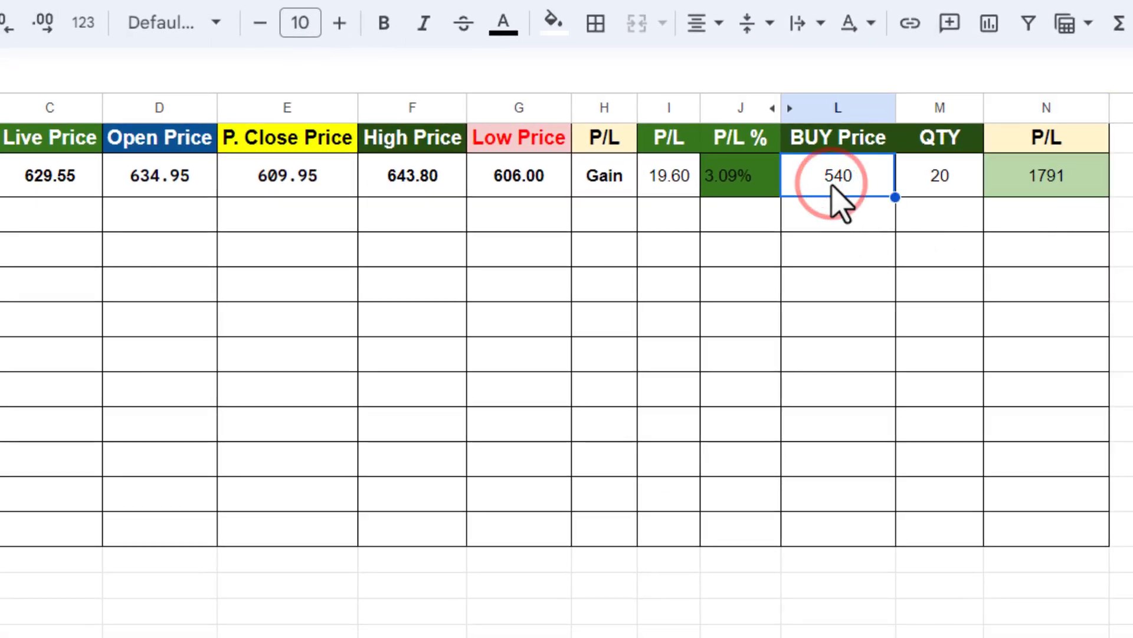
type("700")
key("Return")
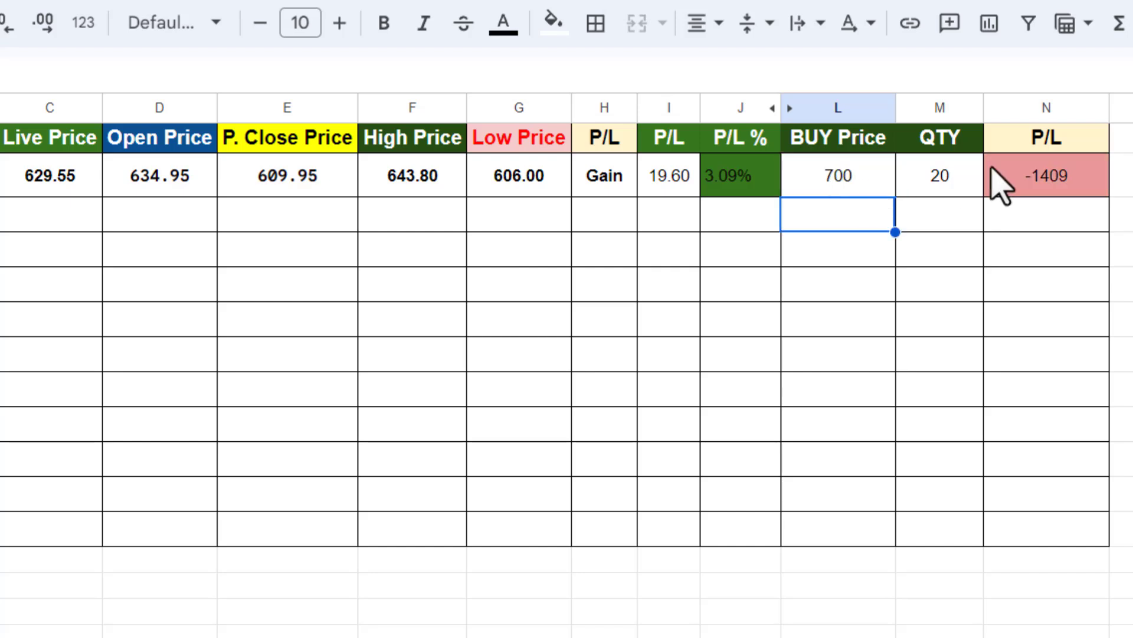
left_click(852, 177)
type("5")
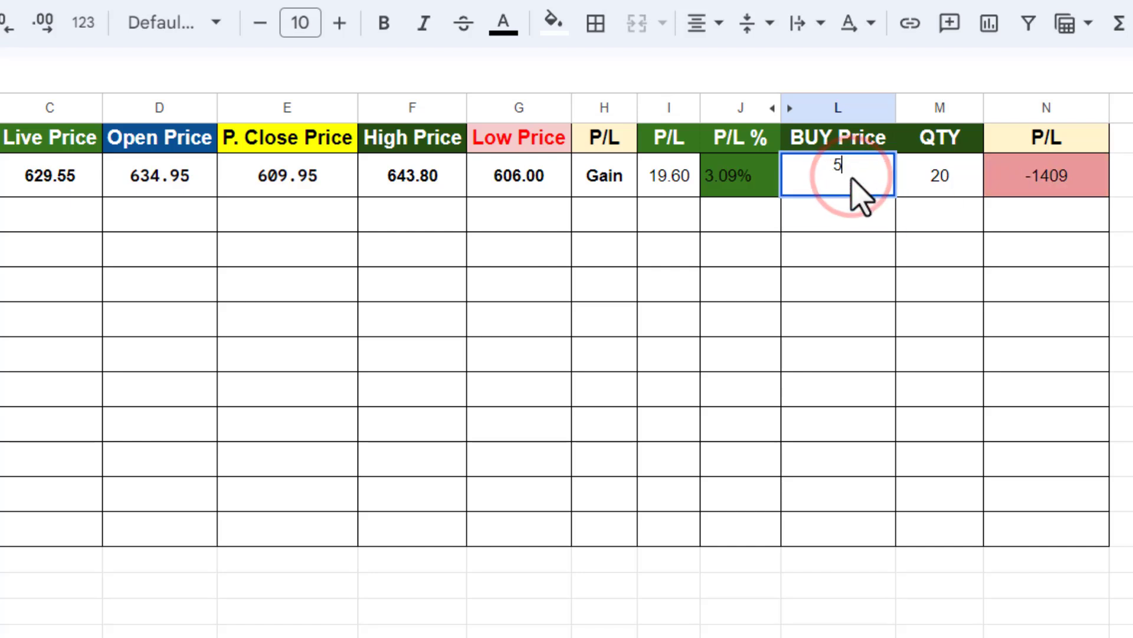
type("00")
key("Return")
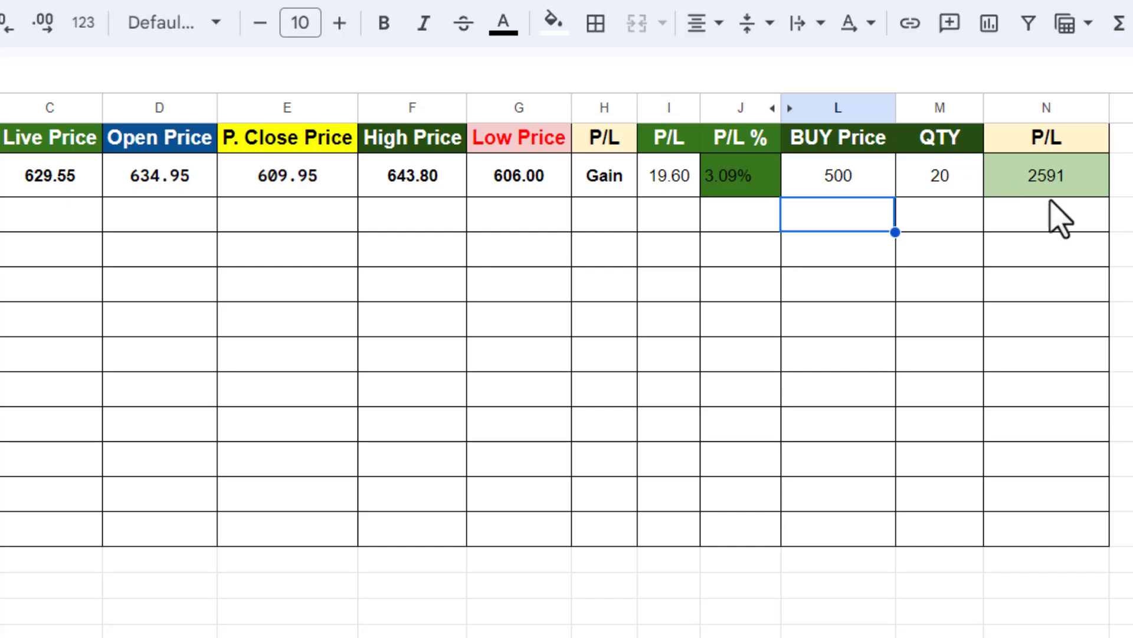